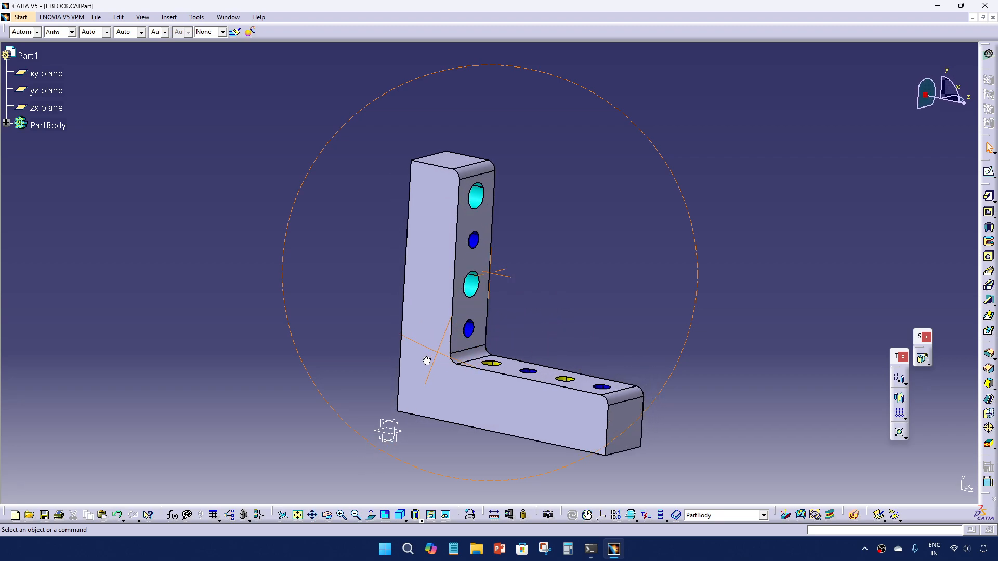
Create a new drawing document with the ISO standard and an A3 ISO landscape sheet
middle_click_drag(619, 282, 660, 277)
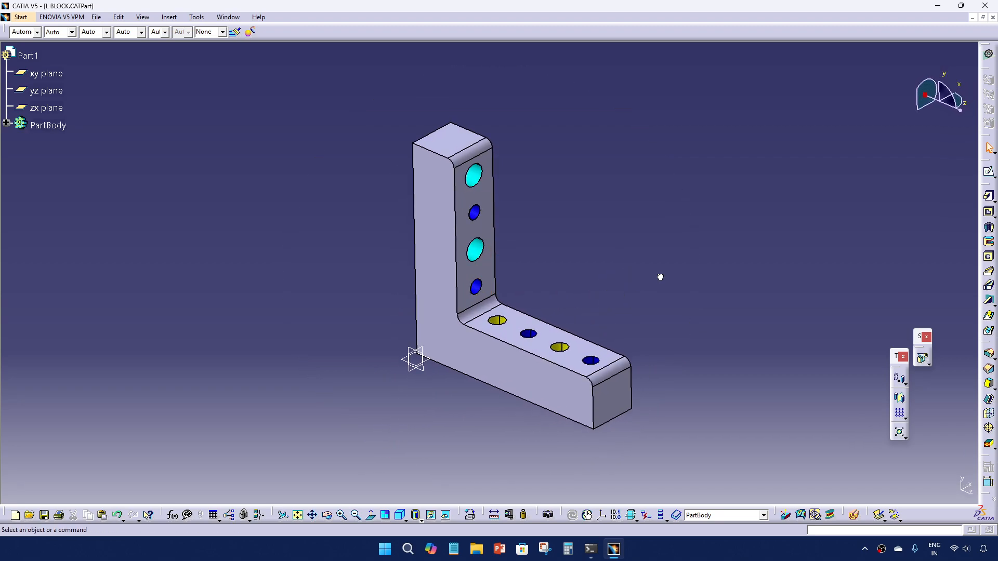
left_click(96, 18)
left_click(110, 30)
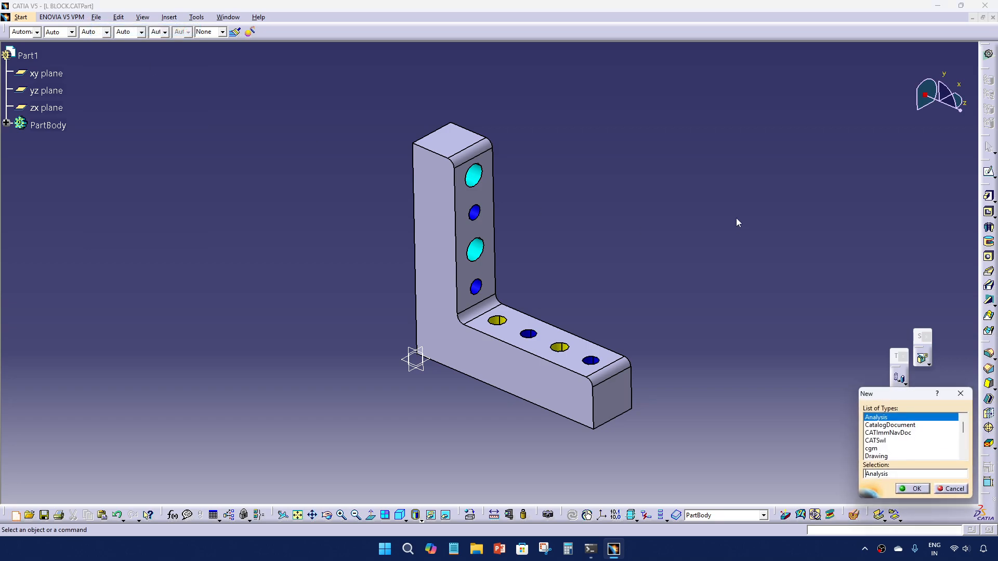
left_click(888, 456)
scroll(936, 447, "down", 2)
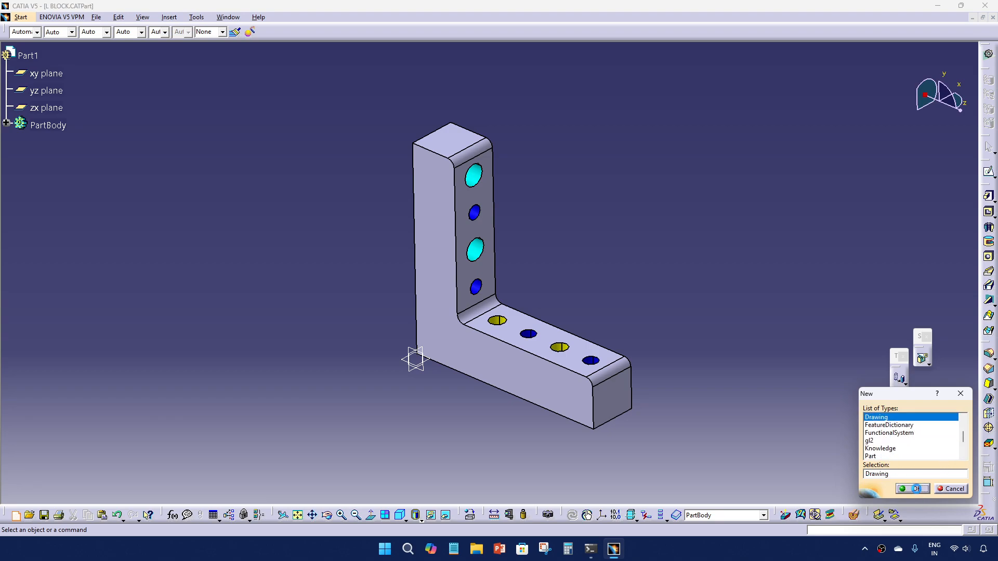
left_click(915, 489)
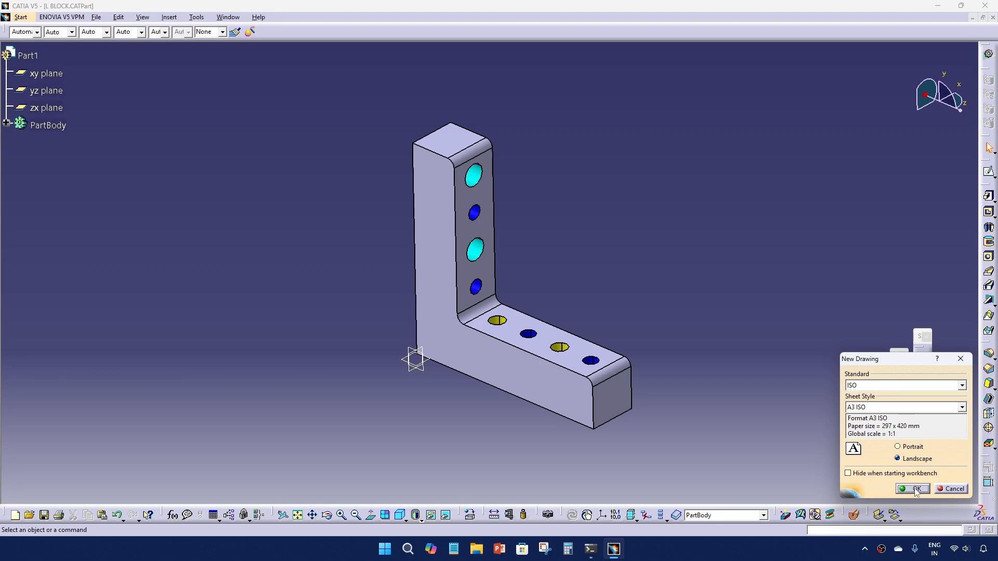
left_click(916, 488)
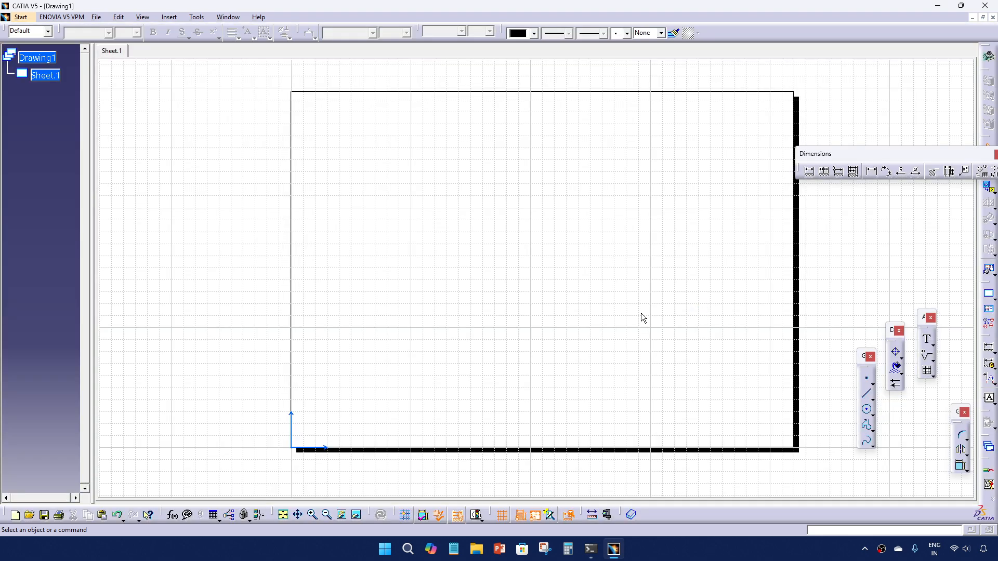
Generate a front view from the L-shaped face of the L BLOCK part, rotated so its upright leg stands on the left
mouse_move(645, 256)
middle_mouse_down()
mouse_move(658, 285)
mouse_move(677, 286)
mouse_move(687, 265)
middle_mouse_up()
left_click(988, 189)
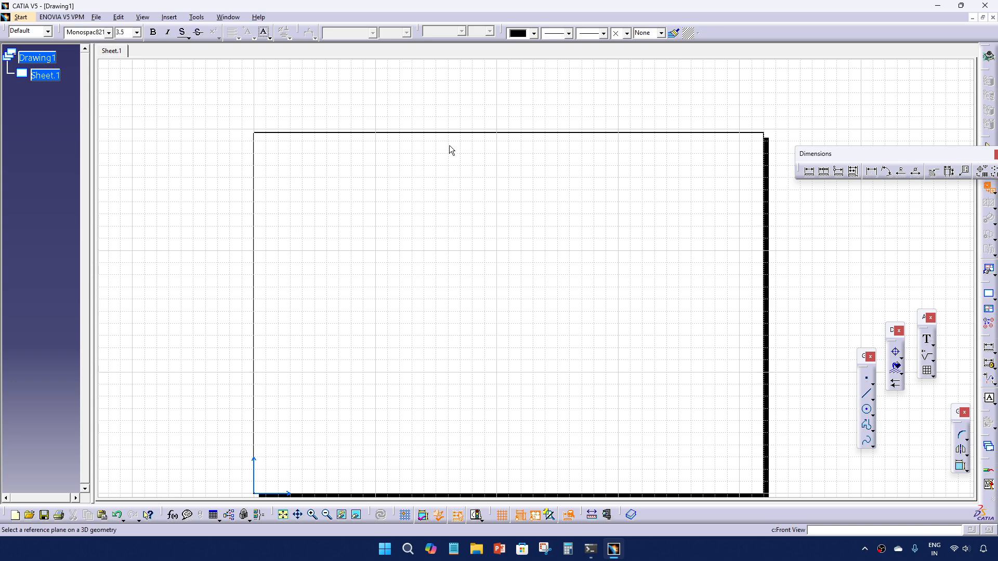
left_click(229, 18)
left_click(252, 84)
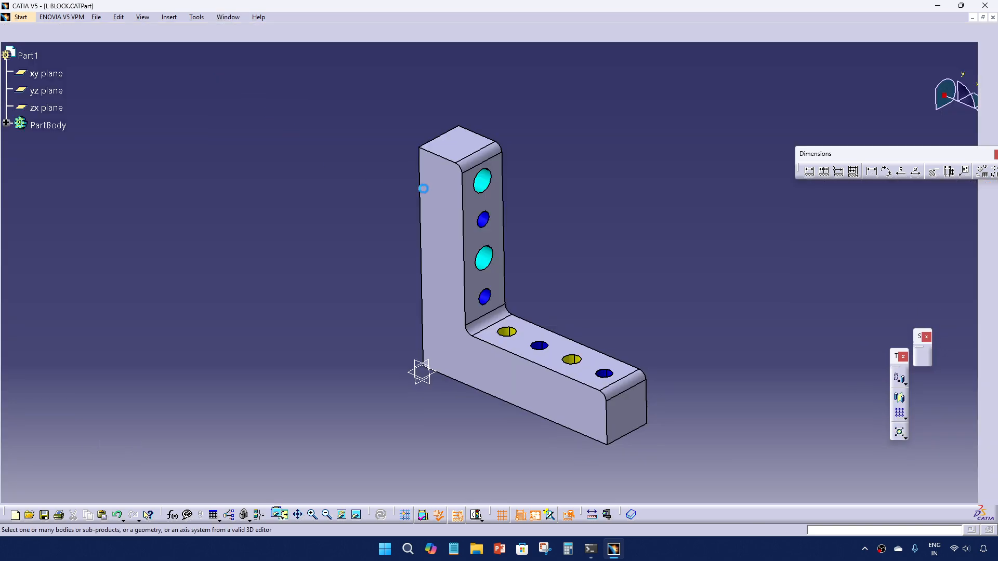
left_click(430, 276)
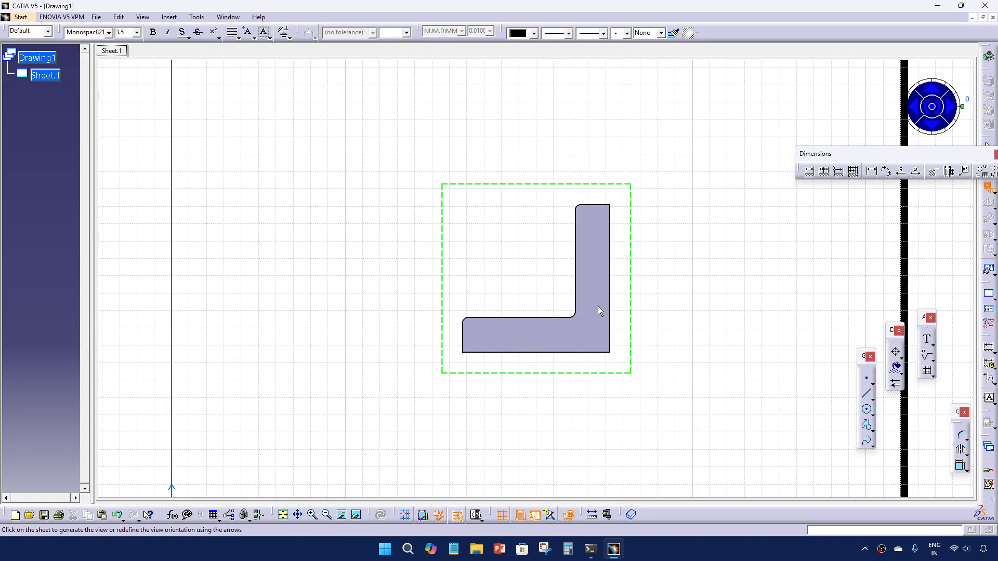
left_click(963, 106)
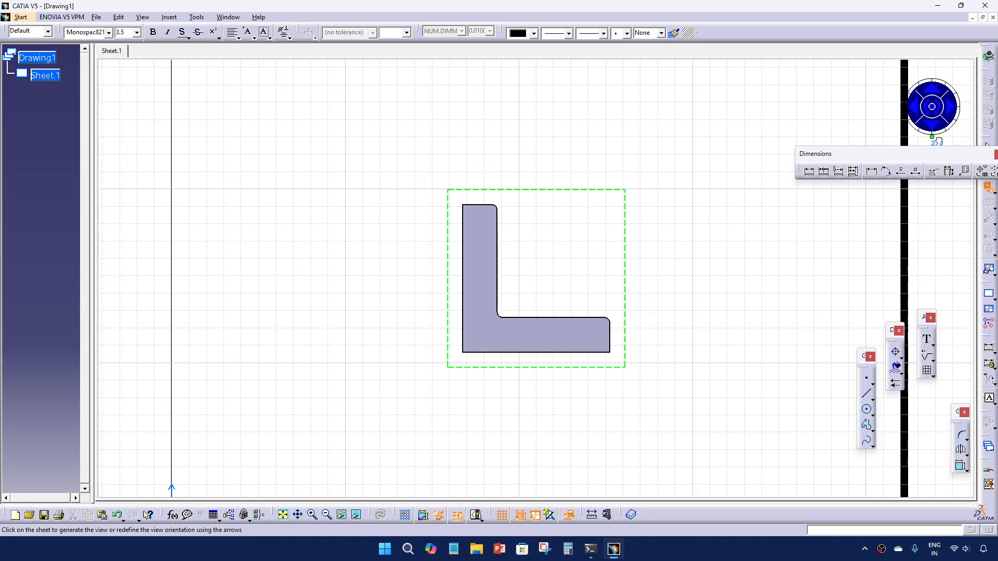
left_click(673, 311)
Delete the name and scale label and both axis arrows from the front view
mouse_move(659, 287)
middle_mouse_down("ctrl")
mouse_move(664, 310)
mouse_move(650, 319)
mouse_move(619, 295)
middle_mouse_up("ctrl")
middle_click_drag(593, 405, 591, 336)
left_click(569, 336)
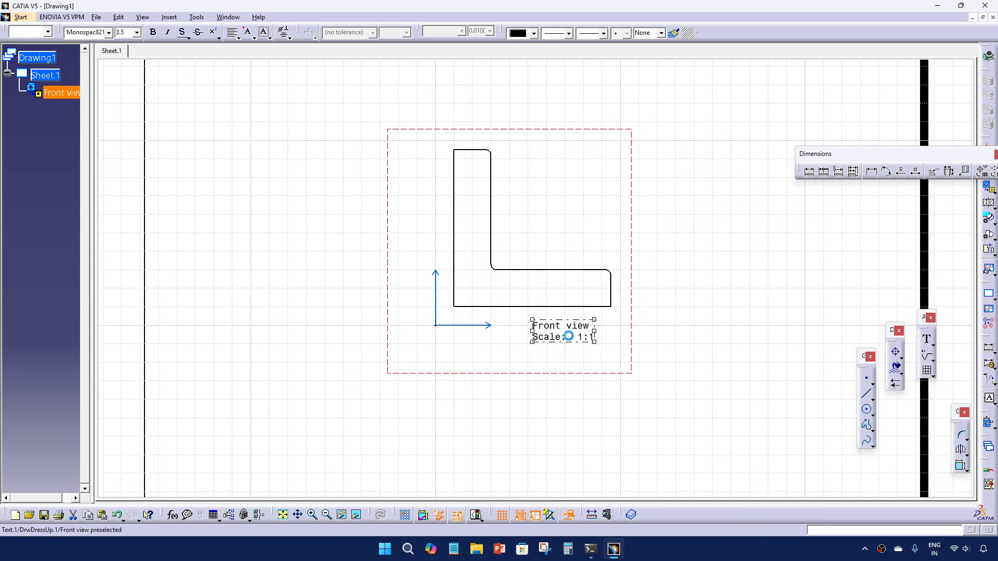
key("Delete")
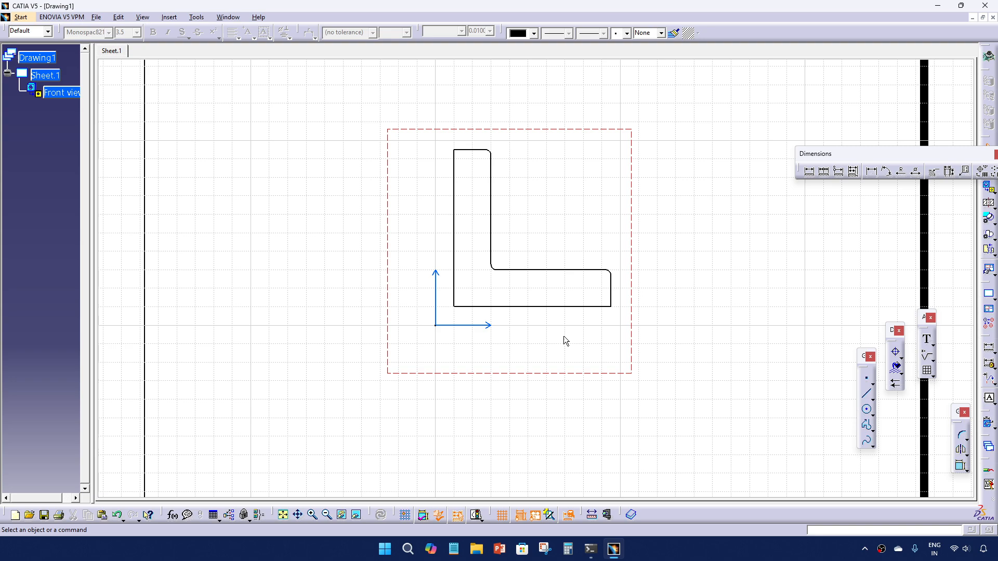
left_click(436, 310)
key("Delete")
left_click(445, 326)
key("Delete")
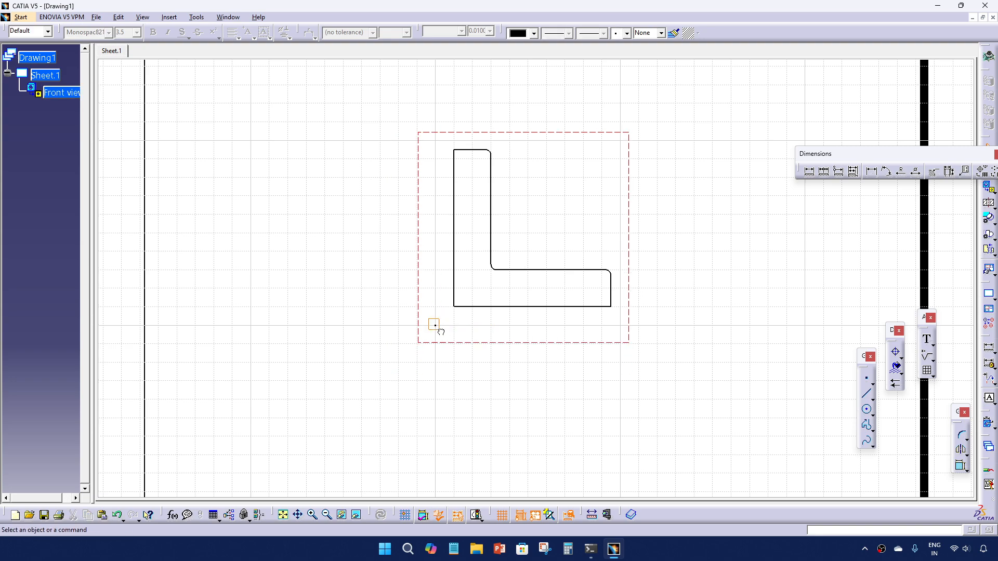
Enable hidden lines, center lines, axes and threads in the front view's properties
mouse_move(587, 337)
middle_mouse_down("ctrl")
mouse_move(582, 379)
mouse_move(604, 350)
middle_mouse_up("ctrl")
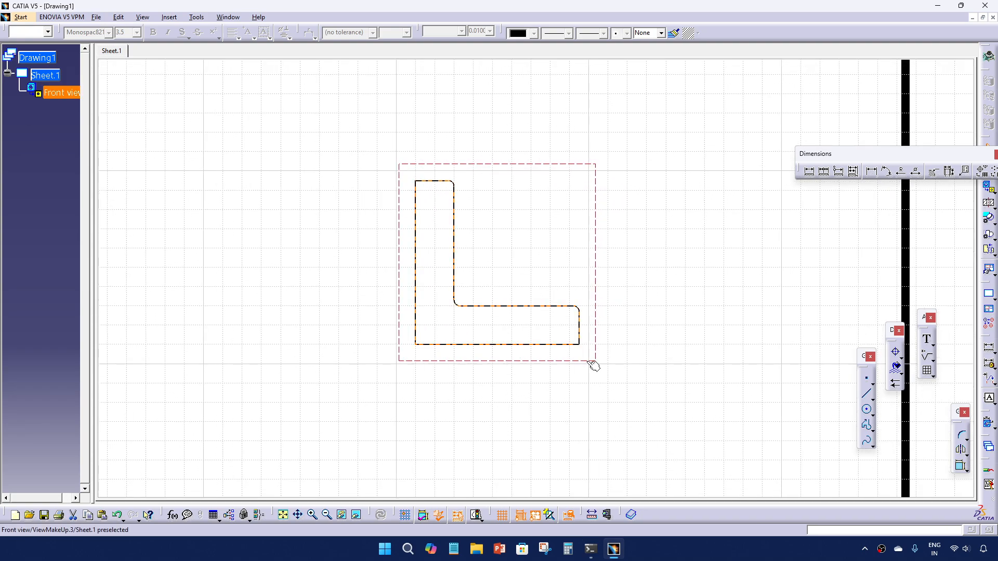
right_click(594, 366)
left_click(619, 196)
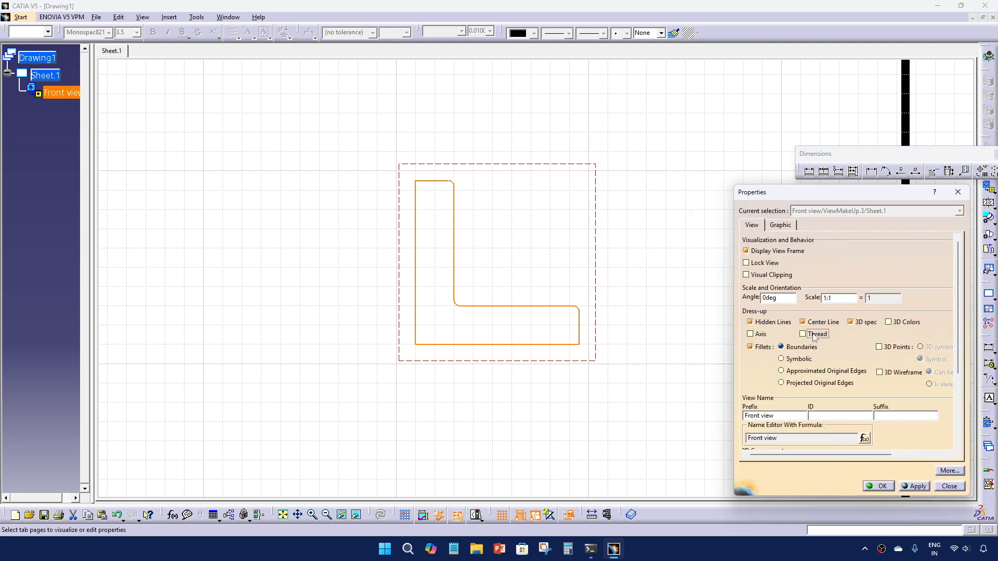
left_click(878, 486)
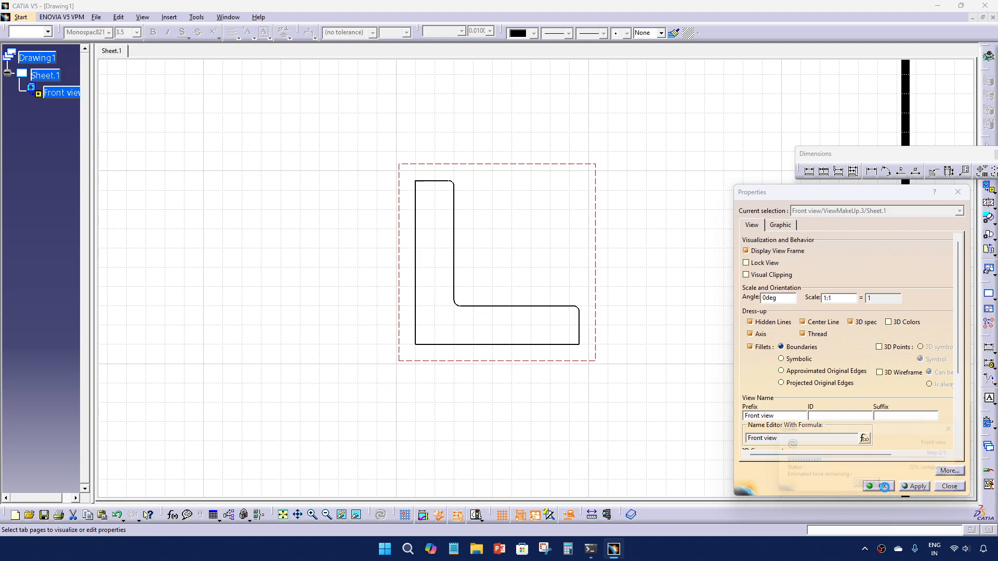
left_click(657, 354)
middle_click_drag(659, 290, 762, 304)
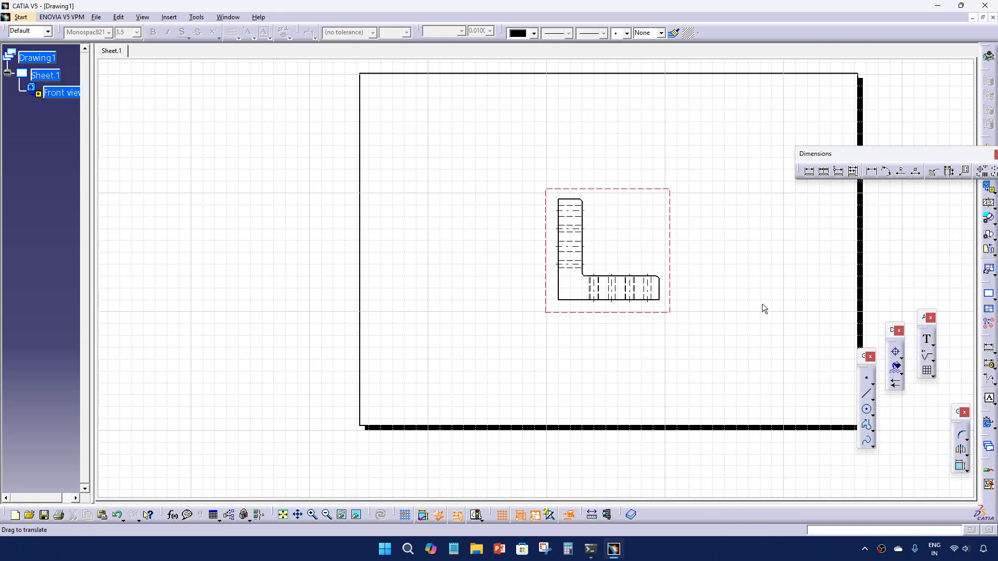
Move the front view towards the left side of the sheet
left_click_drag(606, 318, 477, 310)
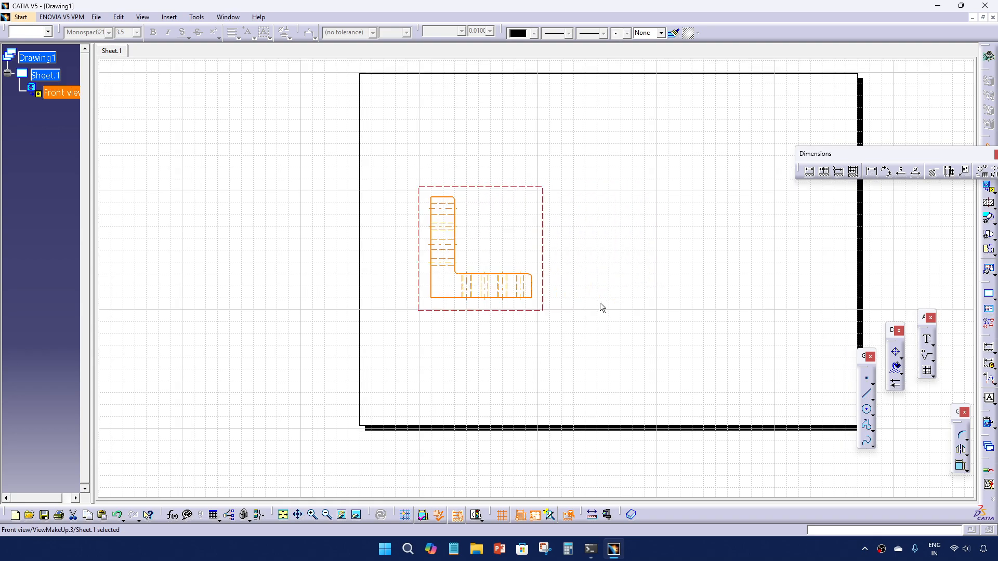
middle_click_drag(600, 302, 588, 330)
left_click(588, 330)
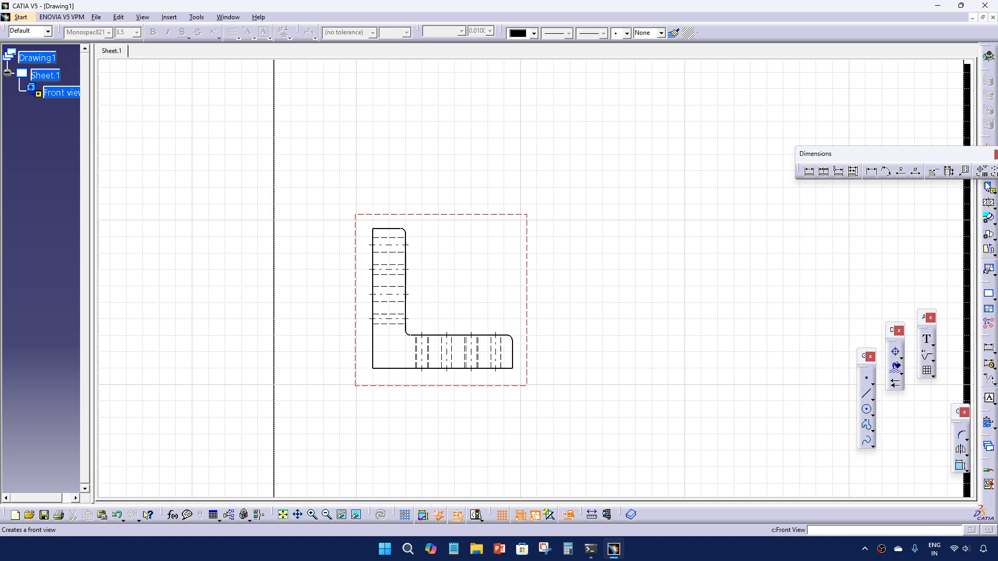
Project a bottom view above the front view and a left view to its right
left_click(993, 191)
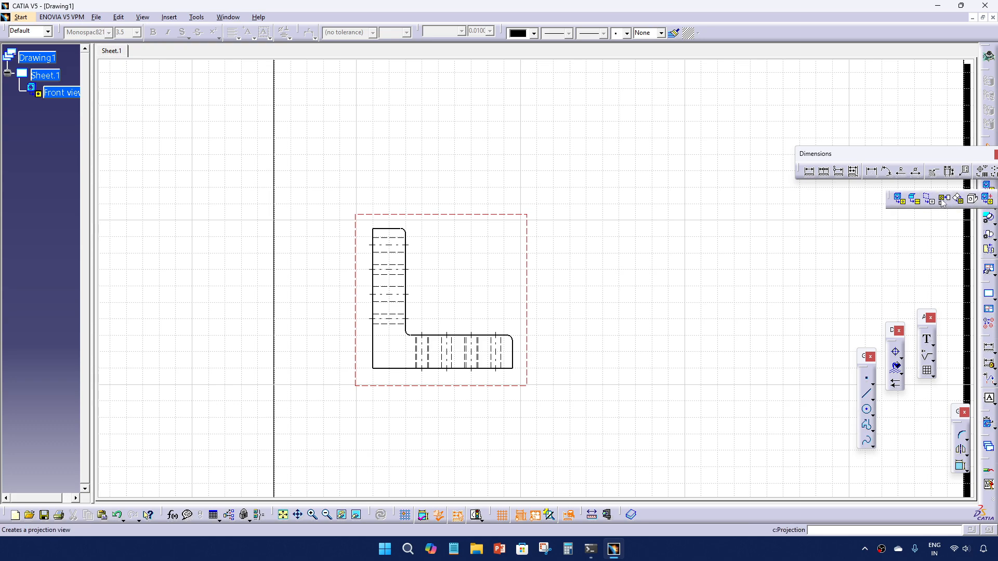
left_click(943, 200)
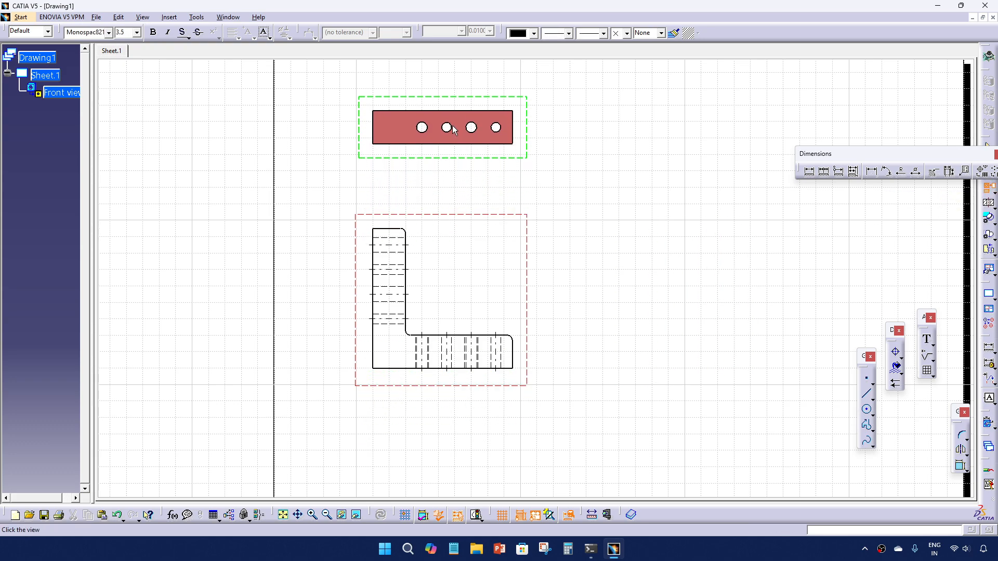
left_click(453, 130)
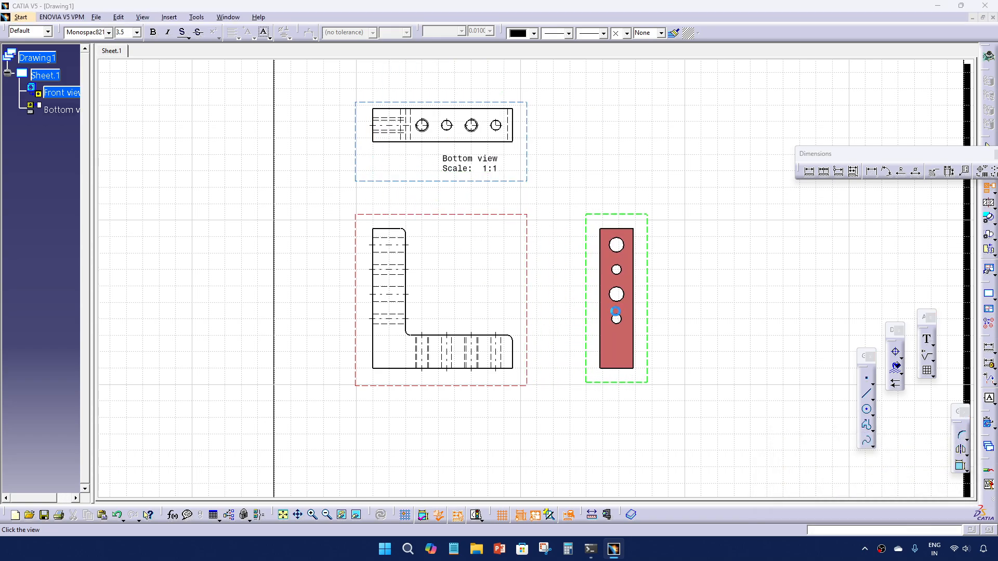
left_click(616, 311)
Activate the left view and delete its label and axis arrows
mouse_move(713, 347)
middle_mouse_down()
mouse_move(649, 347)
mouse_move(619, 300)
middle_mouse_up()
double_click(573, 355)
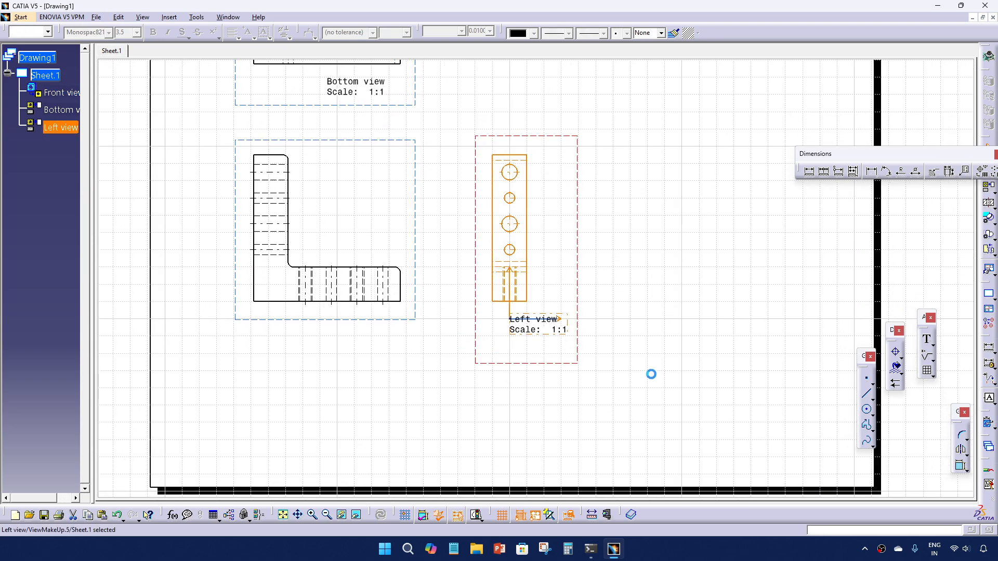
middle_click_drag(624, 374, 466, 340)
left_click(523, 382)
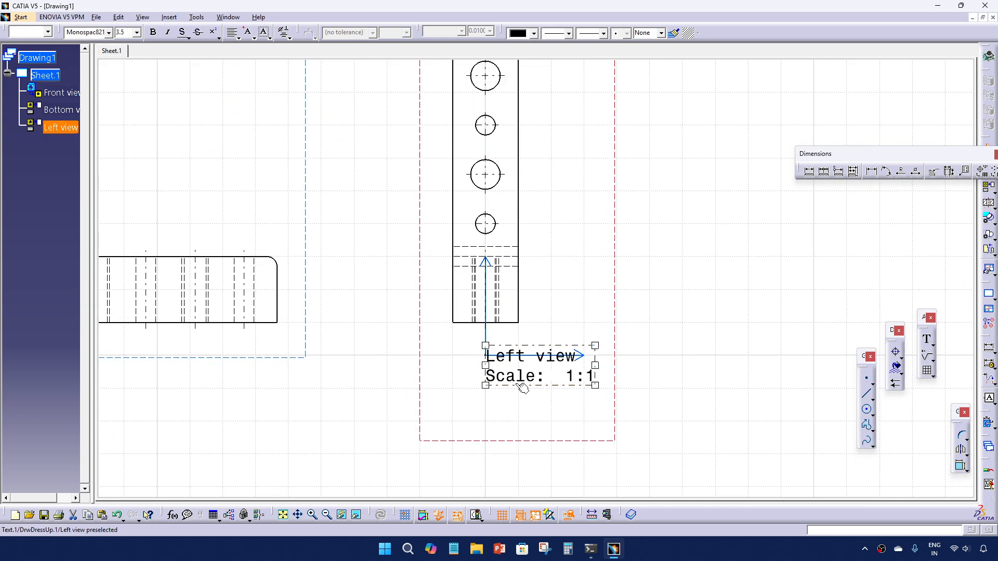
key("Delete")
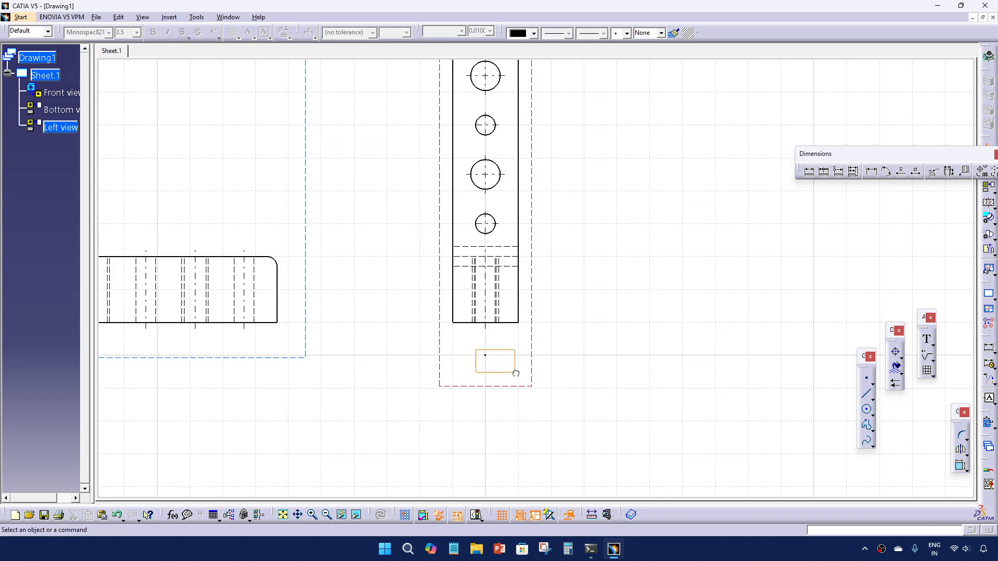
Activate the bottom view and delete its label and both axis arrows
middle_click_drag(587, 327, 565, 318)
mouse_move(428, 158)
middle_mouse_down()
mouse_move(487, 350)
mouse_move(494, 312)
middle_mouse_up()
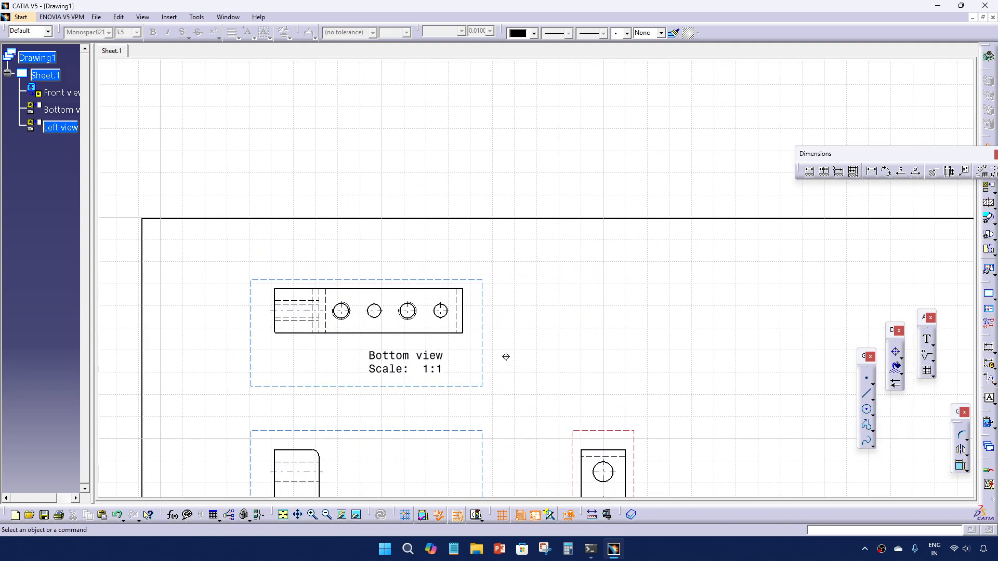
mouse_move(506, 356)
middle_mouse_down()
mouse_move(564, 334)
mouse_move(523, 345)
mouse_move(534, 344)
mouse_move(413, 250)
middle_mouse_up()
double_click(546, 363)
left_click(475, 359)
key("Delete")
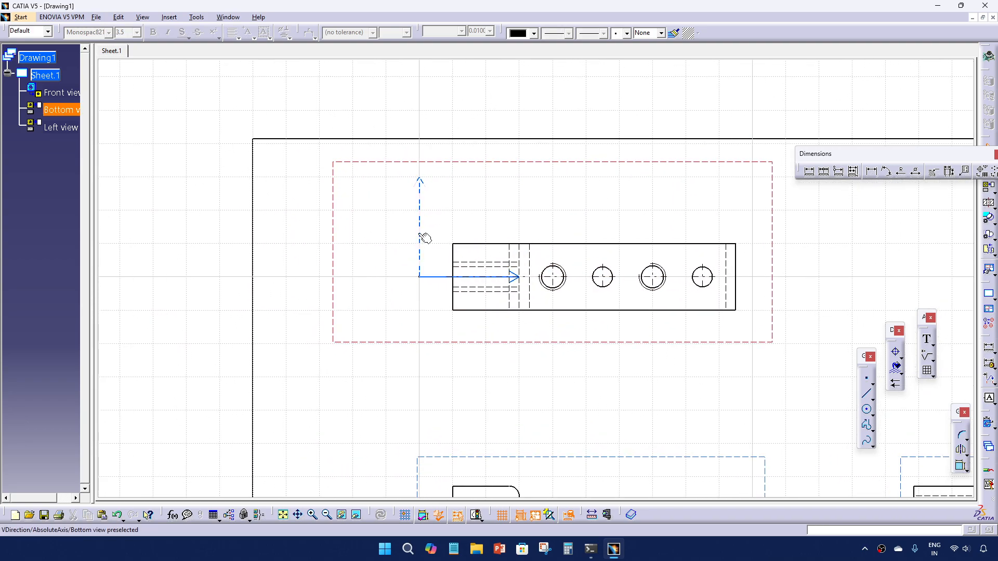
left_click(420, 233)
key("Delete")
left_click(435, 277)
key("Delete")
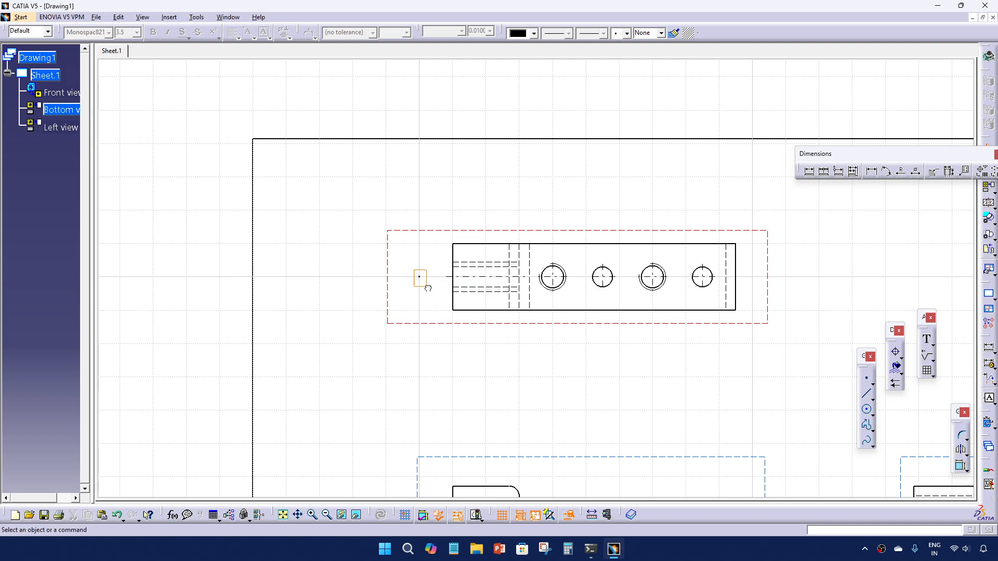
Move the front view with its two aligned projections lower on the sheet
mouse_move(475, 290)
middle_mouse_down()
mouse_move(540, 353)
mouse_move(525, 300)
mouse_move(548, 283)
mouse_move(515, 349)
middle_mouse_up()
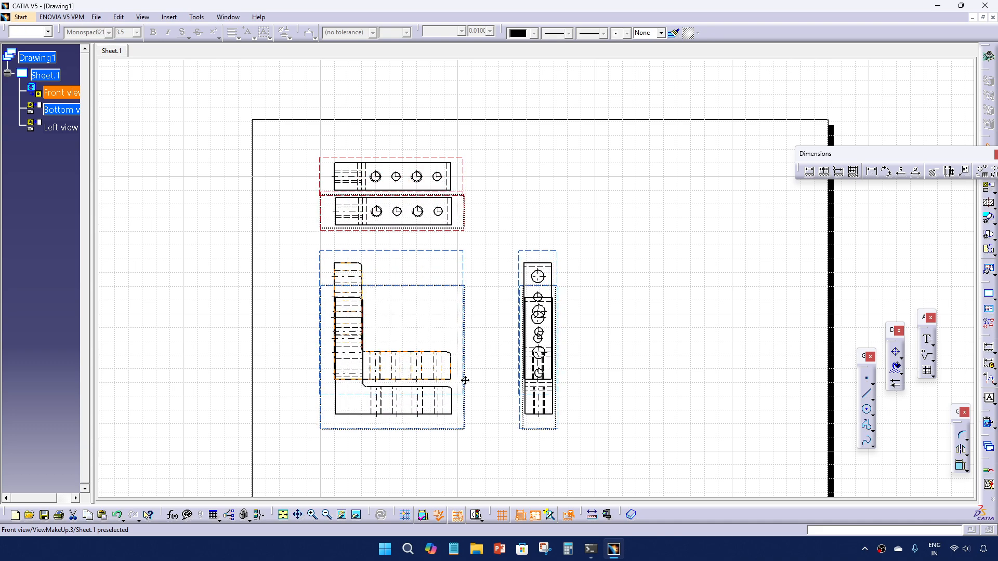
middle_click_drag(488, 330, 456, 300)
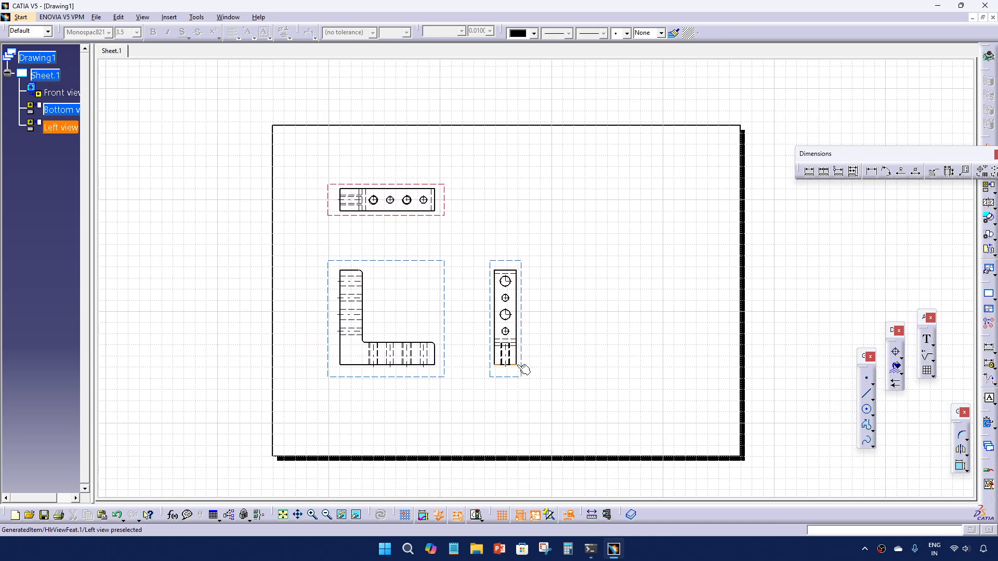
middle_click_drag(585, 376, 591, 341)
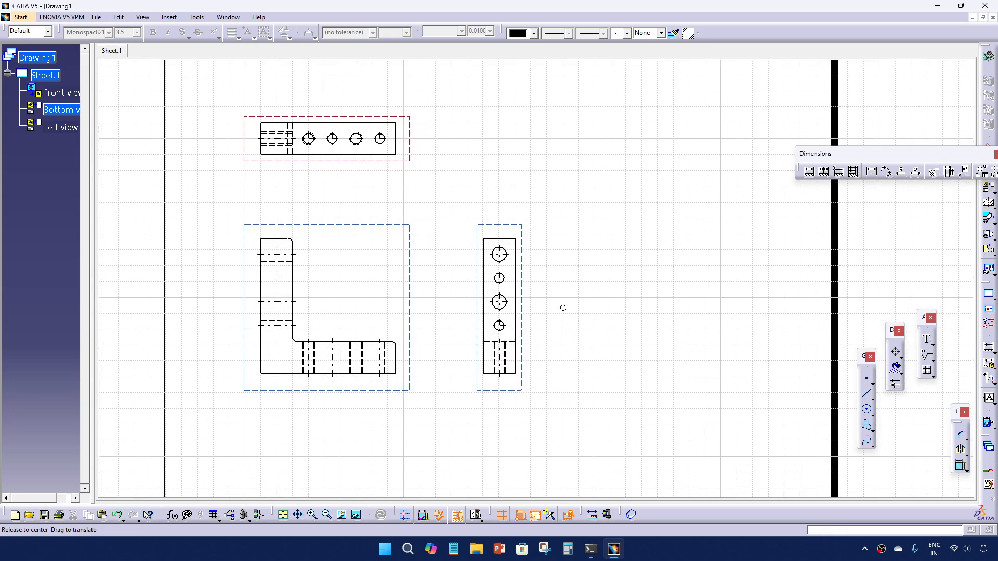
mouse_move(562, 308)
middle_mouse_down()
mouse_move(577, 312)
mouse_move(561, 325)
middle_mouse_up()
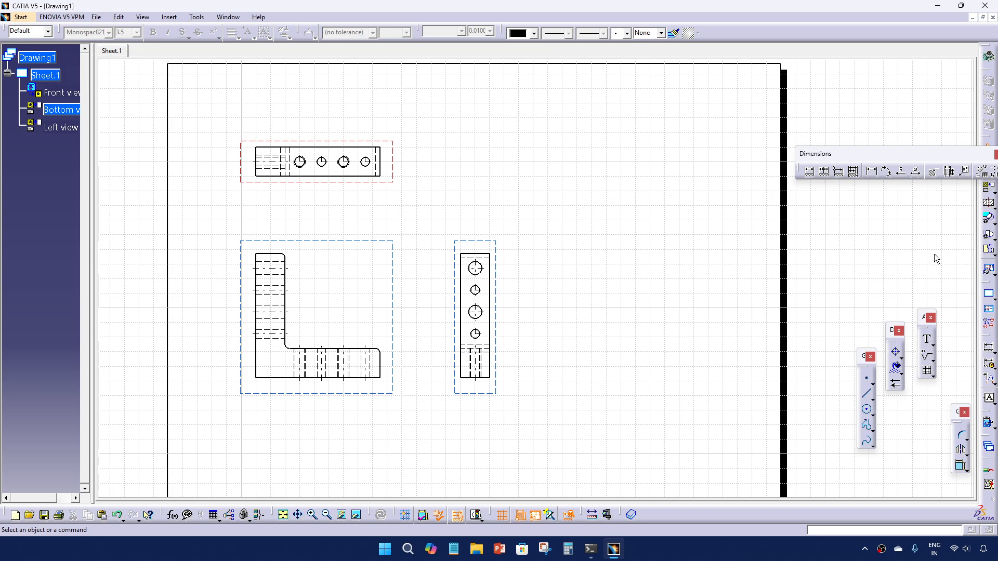
Add a second front view to the right of the left view, using the L BLOCK part's L-shaped face as reference plane
left_click(994, 191)
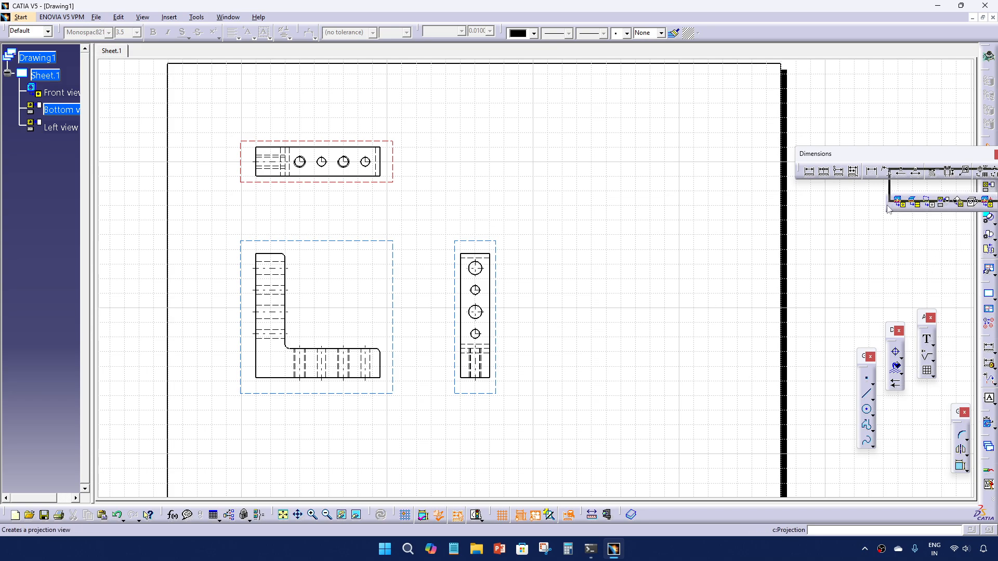
left_click_drag(888, 208, 843, 243)
left_click(861, 233)
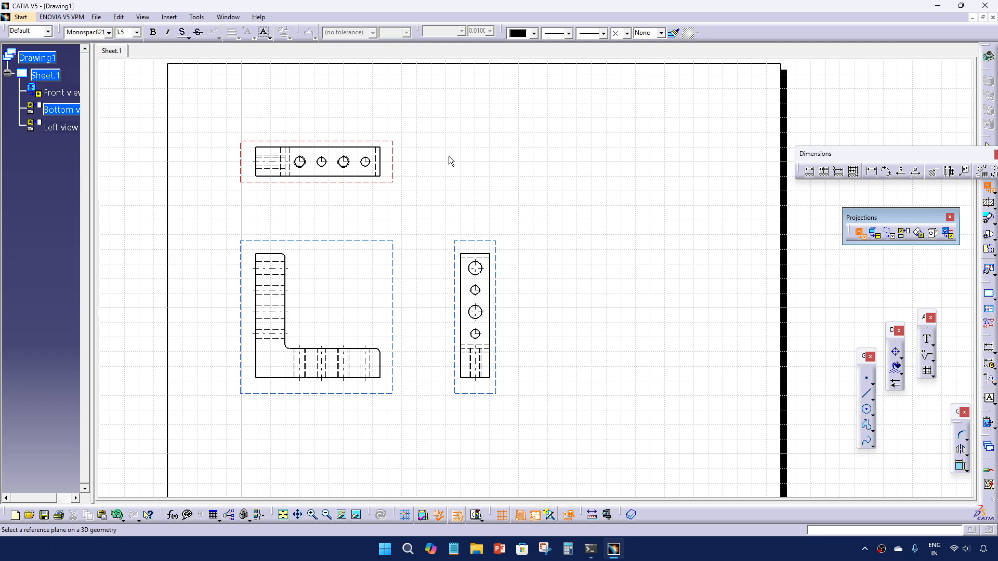
left_click(228, 17)
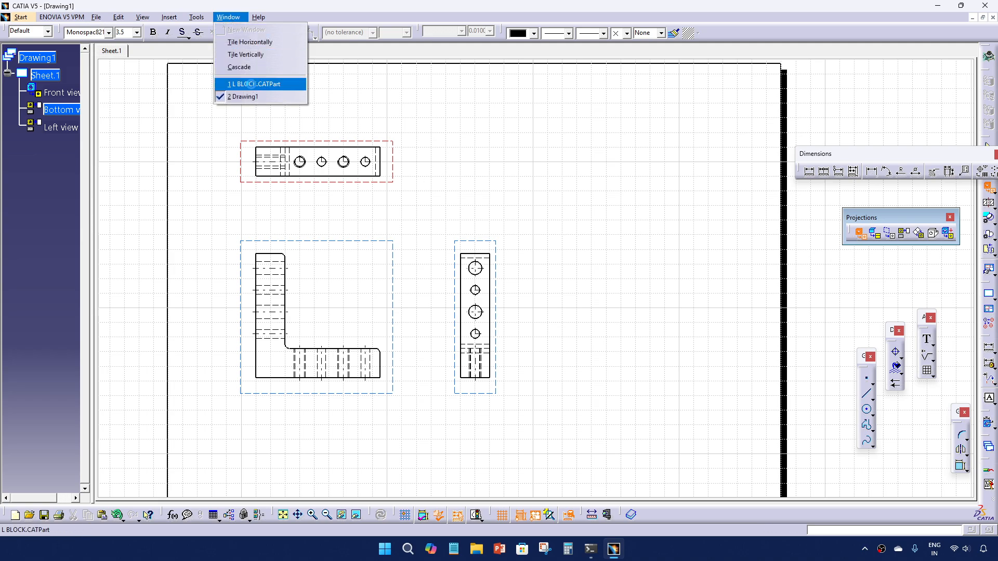
left_click(251, 84)
left_click(446, 332)
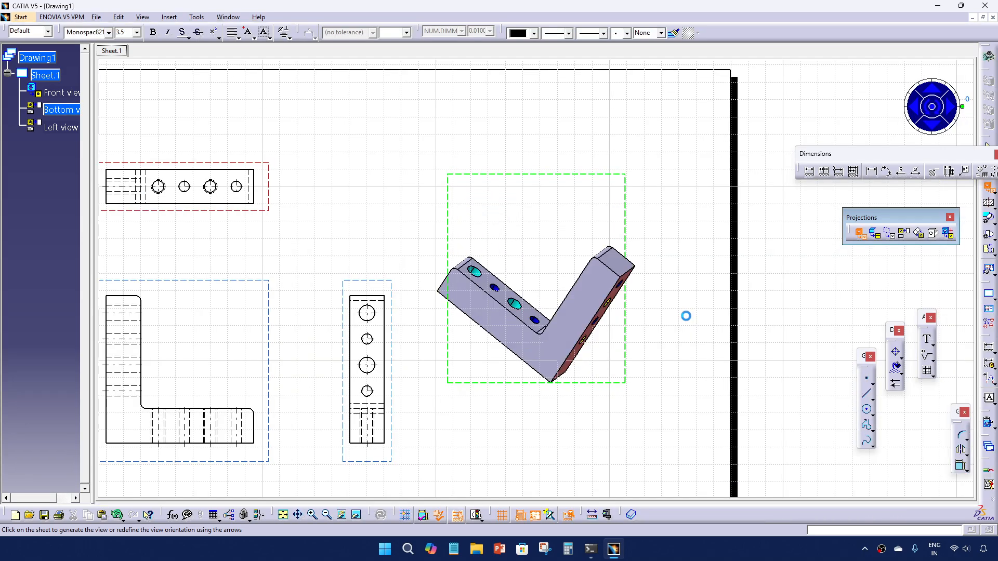
left_click(965, 113)
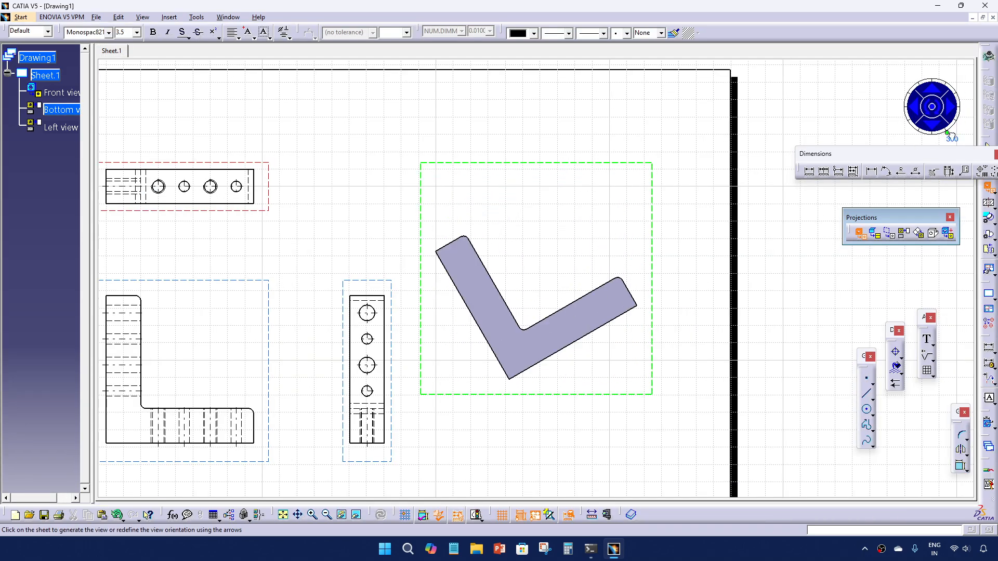
left_click(674, 337)
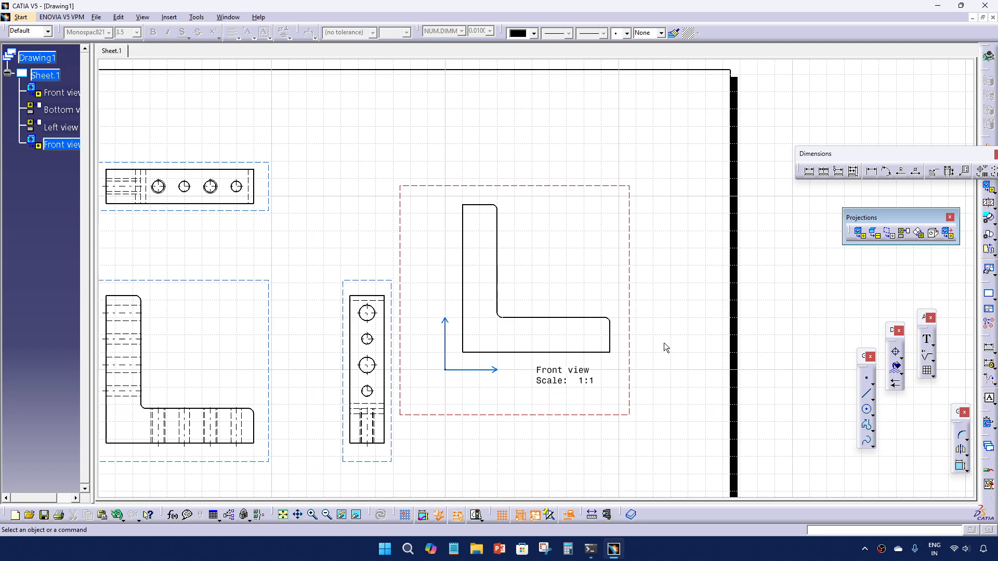
Delete the new front view's name and scale label and both of its axis arrows
middle_click_drag(667, 309, 722, 314, "ctrl")
middle_click_drag(626, 317, 627, 286, "ctrl")
left_click(635, 373)
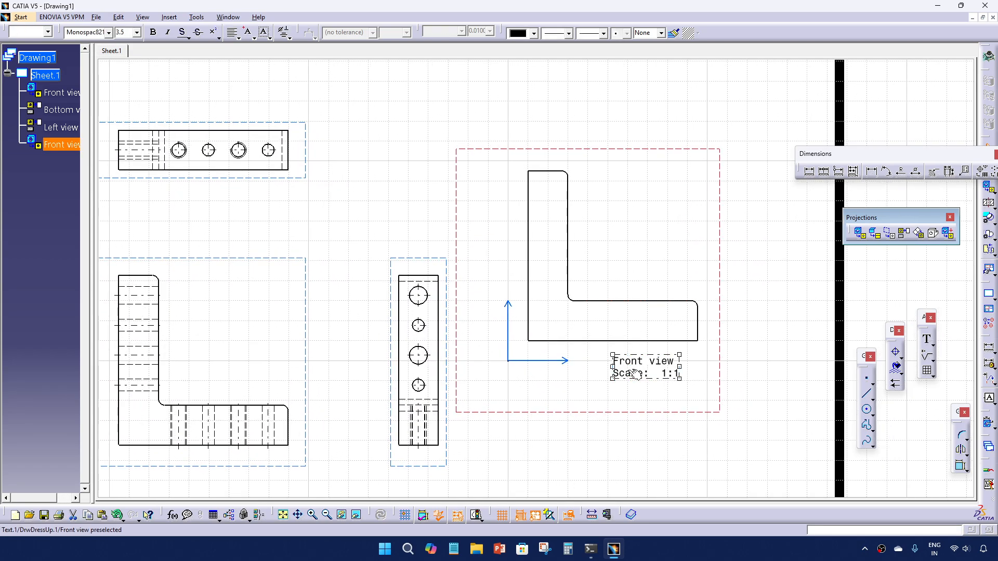
key("Delete")
left_click(533, 359)
key("Delete")
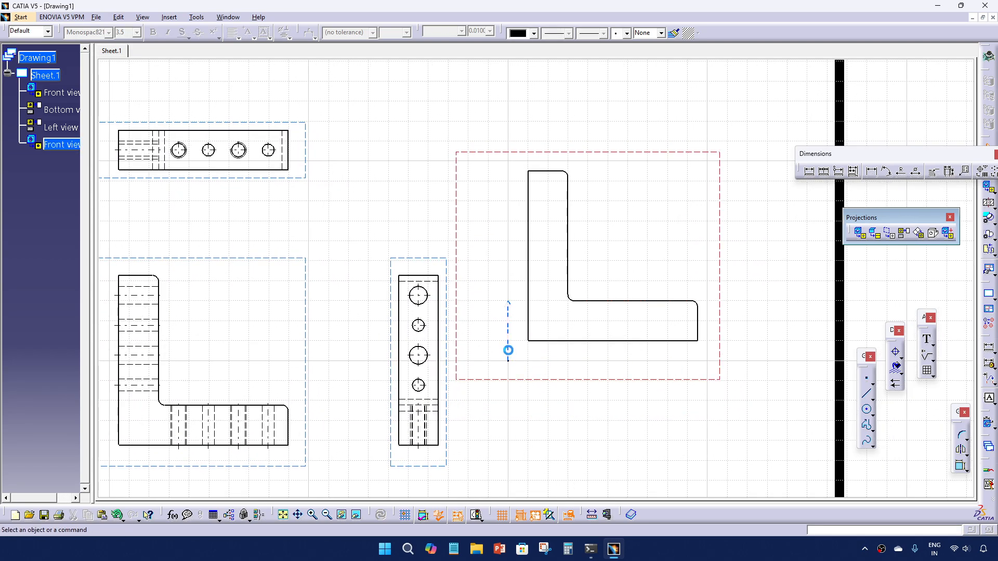
left_click(508, 350)
key("Delete")
left_click(513, 372)
key("Delete")
Move the new front view further right and slightly lower on the sheet
middle_click_drag(580, 349, 603, 375, "ctrl")
middle_click_drag(603, 375, 547, 374)
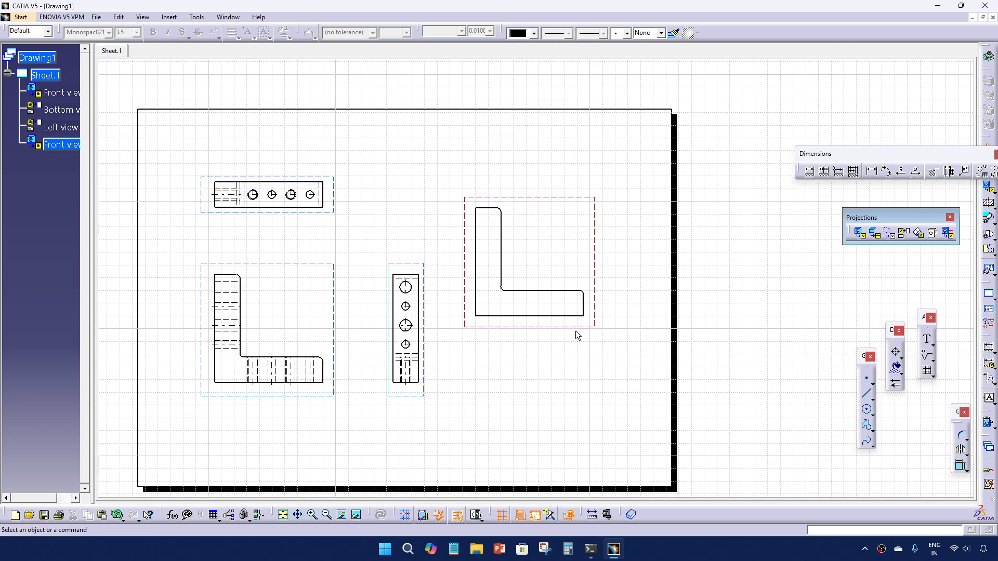
left_click_drag(577, 328, 624, 346)
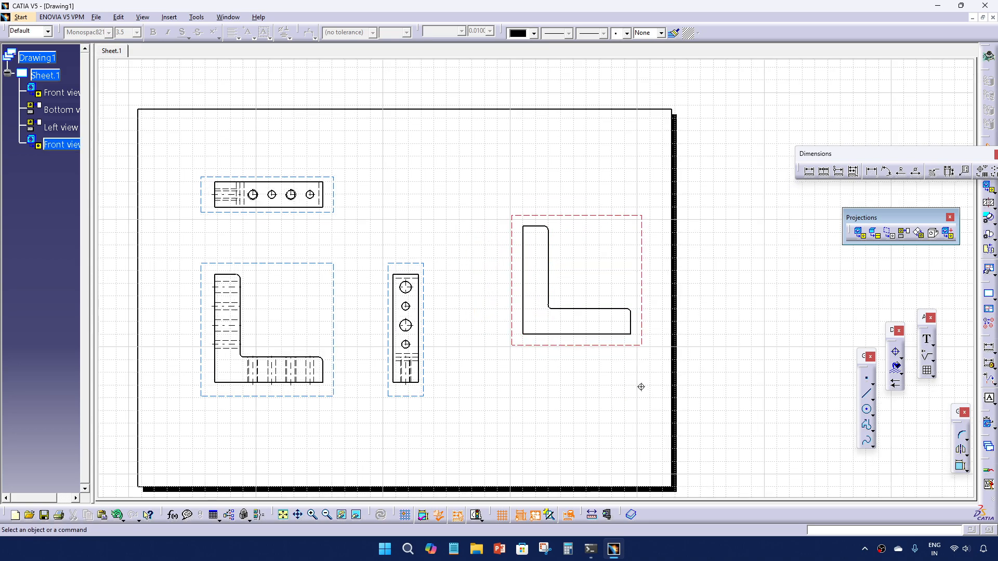
middle_click_drag(641, 386, 671, 380, "ctrl")
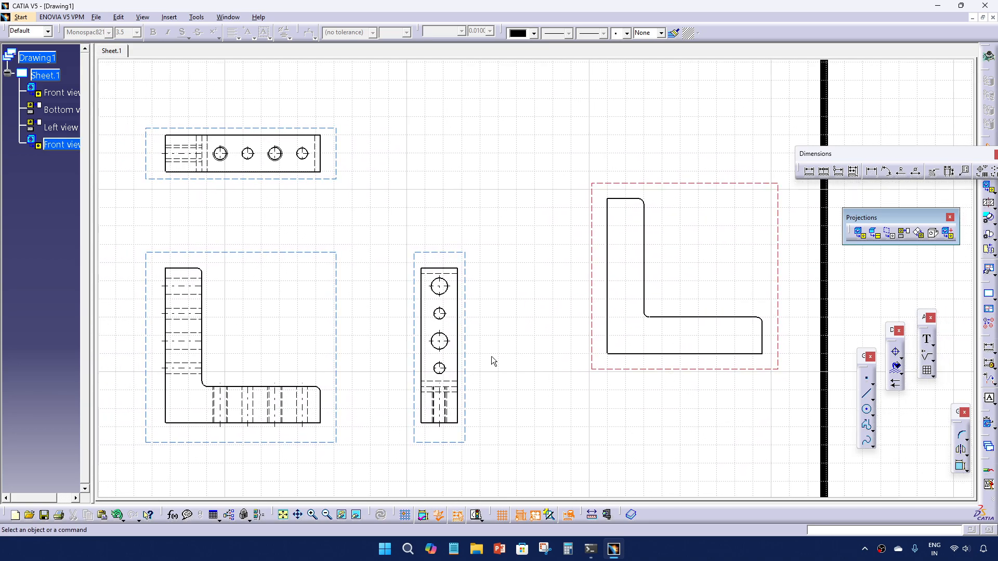
middle_click_drag(556, 334, 581, 345, "ctrl")
middle_click_drag(582, 345, 676, 344)
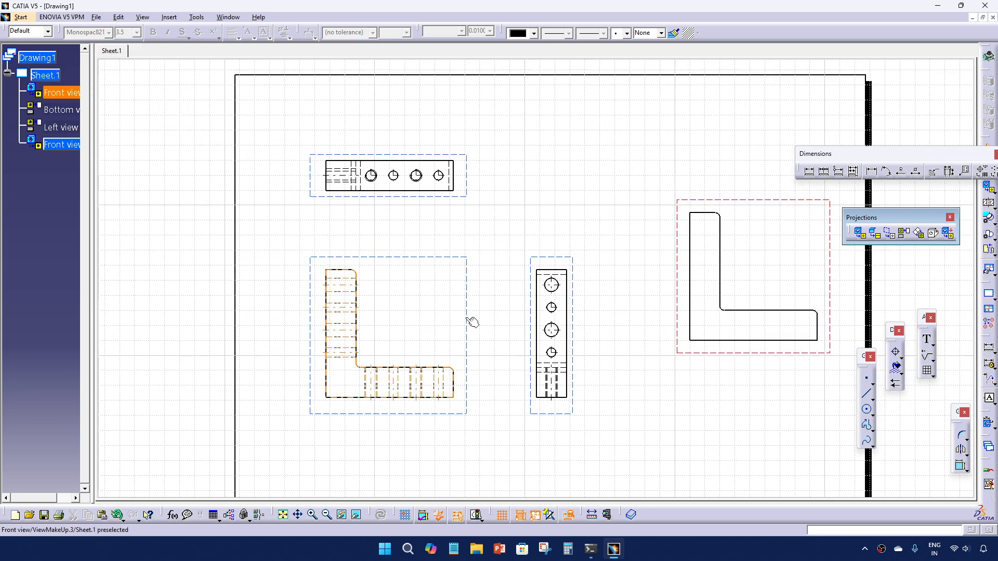
Examine the L BLOCK part's holes and outer faces from several angles in 3D and return to the drawing
key("ctrl+Tab")
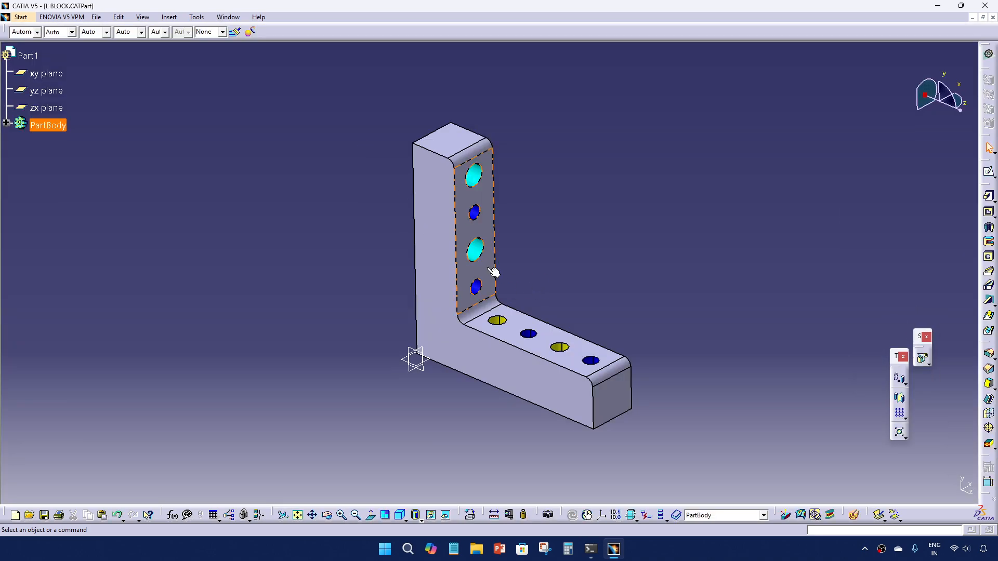
middle_click_drag(492, 269, 572, 254)
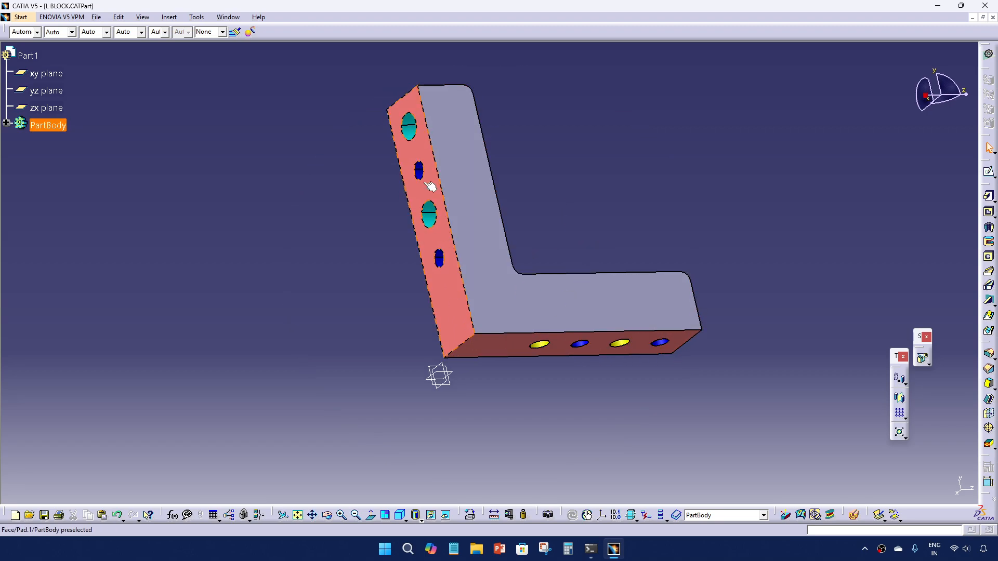
middle_click_drag(640, 282, 537, 339)
middle_click_drag(582, 263, 522, 382)
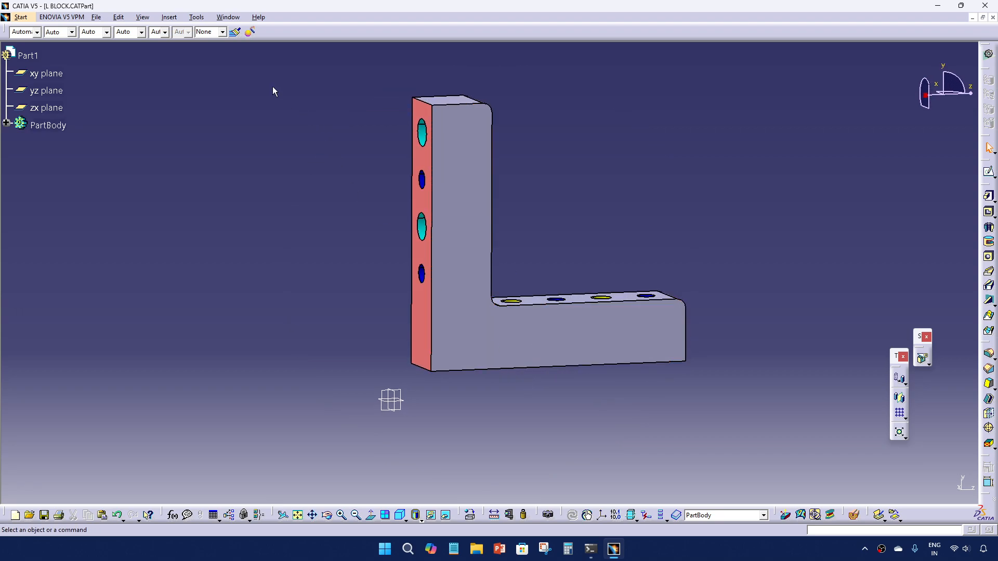
left_click(228, 17)
left_click(253, 97)
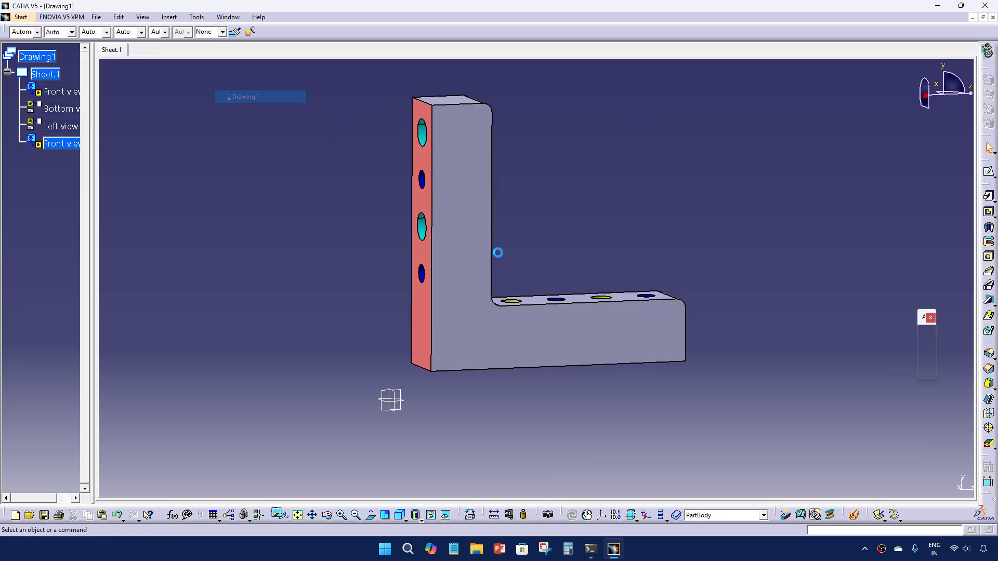
Try deleting the bottom edge of the new front view and undo the deletion
mouse_move(666, 311)
middle_mouse_down()
mouse_move(667, 327)
mouse_move(557, 323)
mouse_move(558, 261)
middle_mouse_up()
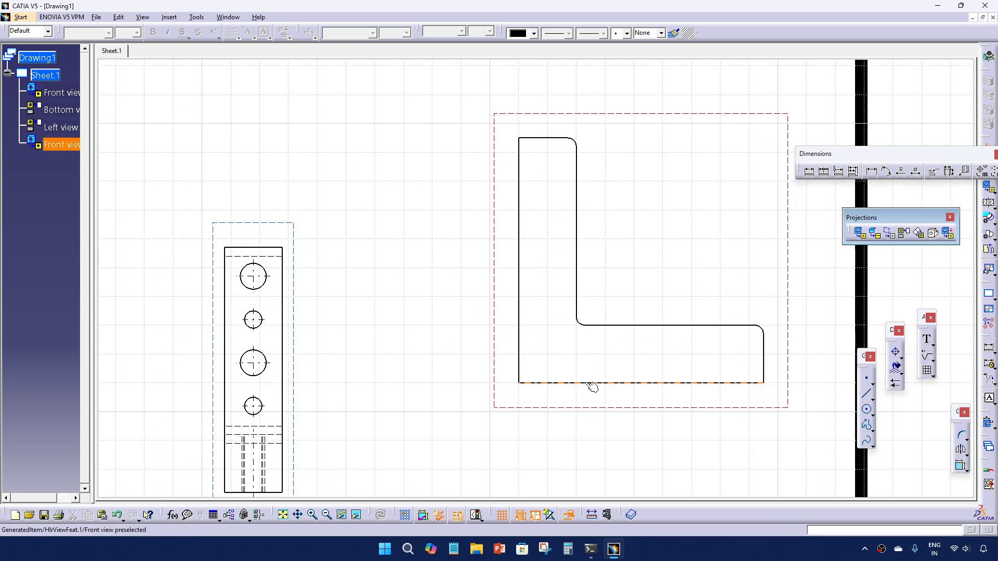
middle_click_drag(615, 344, 591, 351)
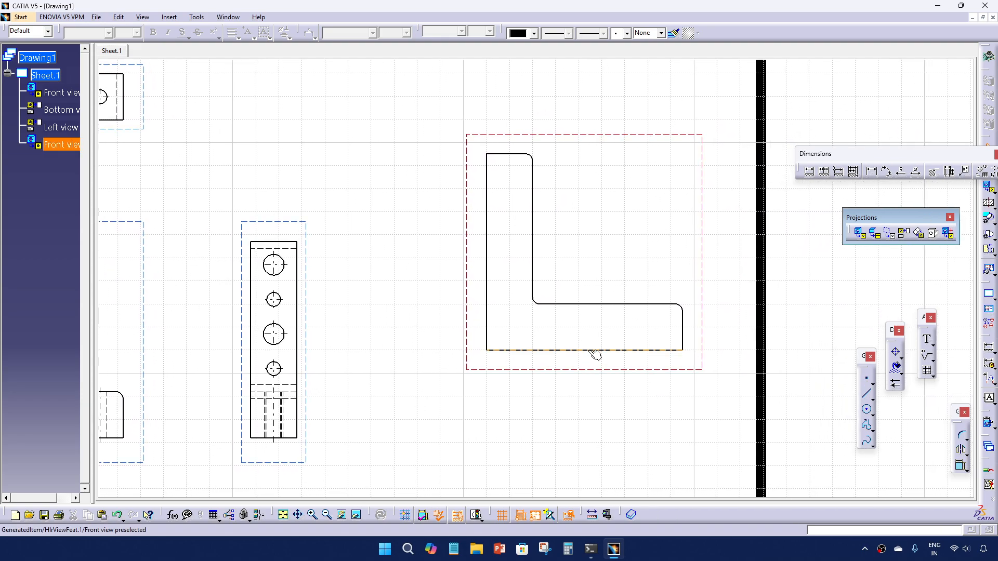
left_click(594, 352)
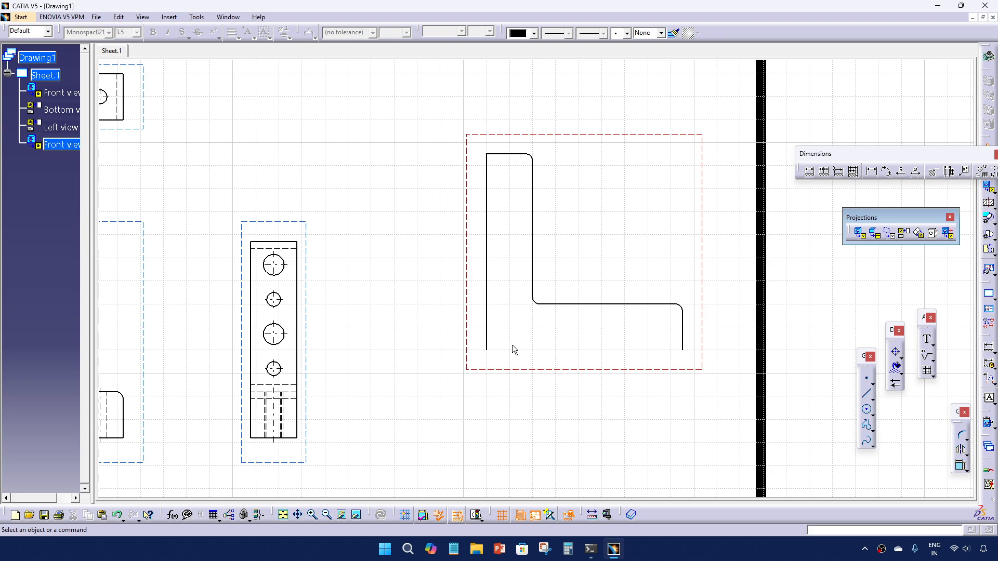
key("ctrl+z")
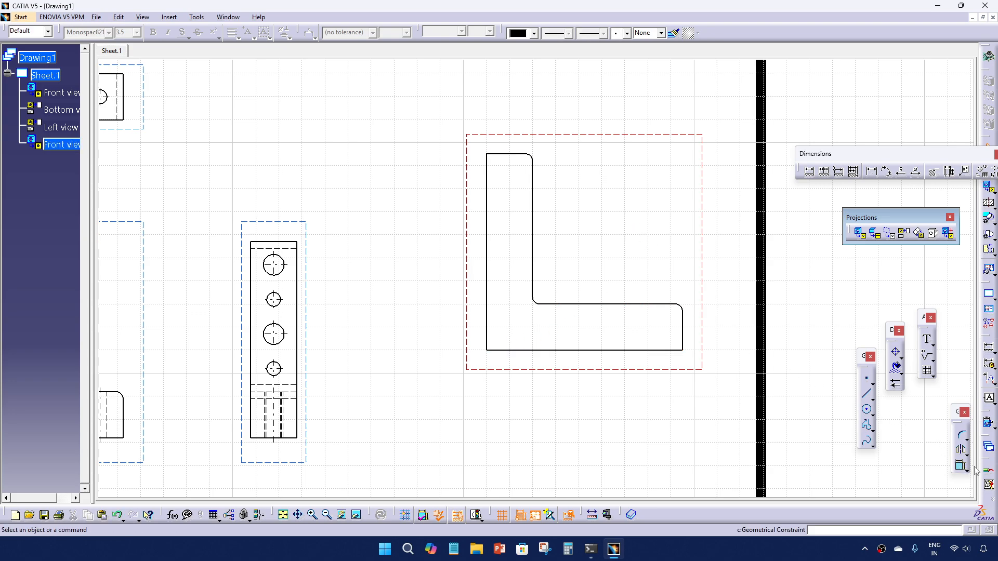
Offset the new front view's bottom edge a short distance downward, outside the L profile
left_click(967, 470)
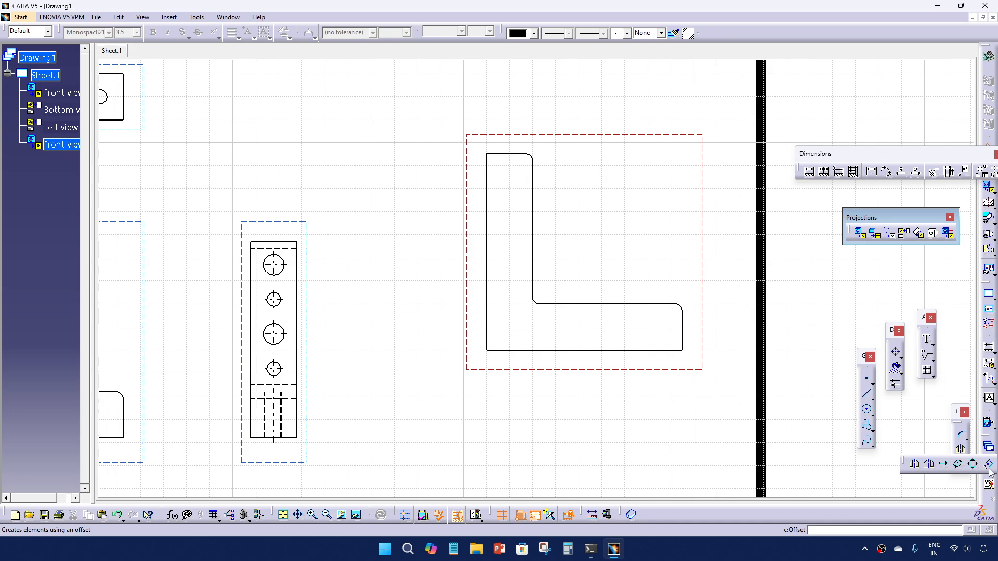
left_click(989, 468)
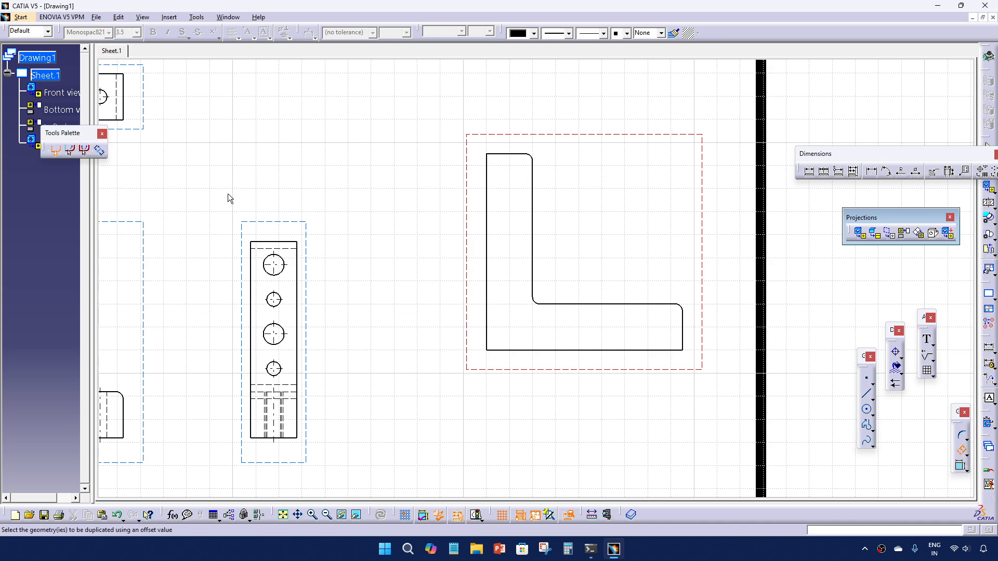
left_click(576, 350)
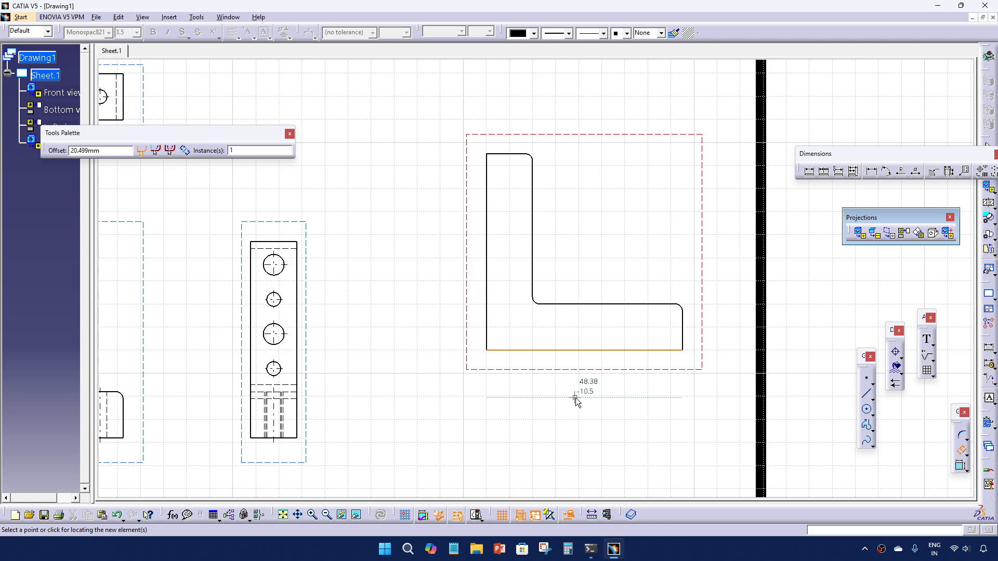
left_click(576, 398)
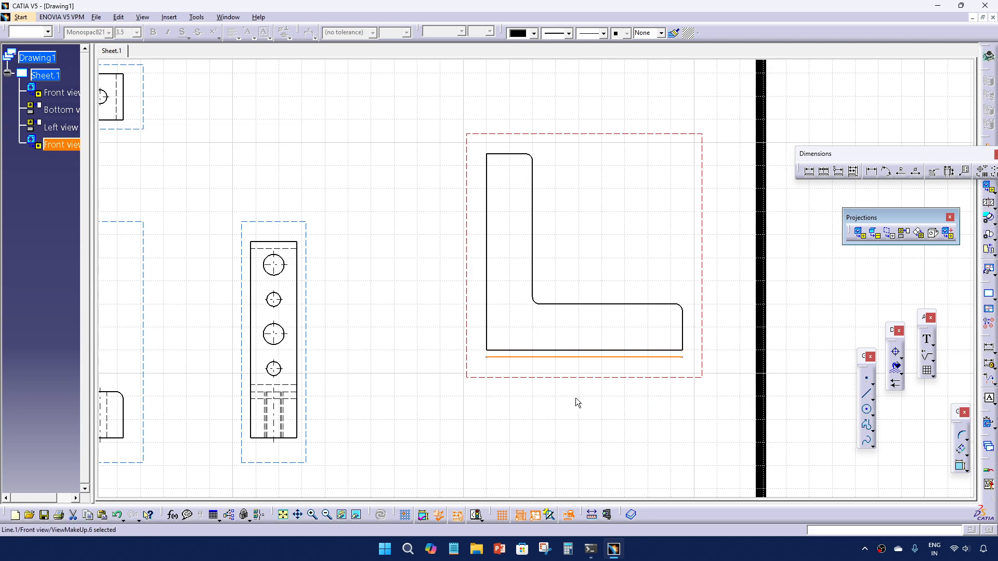
left_click(578, 402)
Offset the new front view's long left edge a short distance outward from the L profile
middle_click_drag(585, 364, 587, 351)
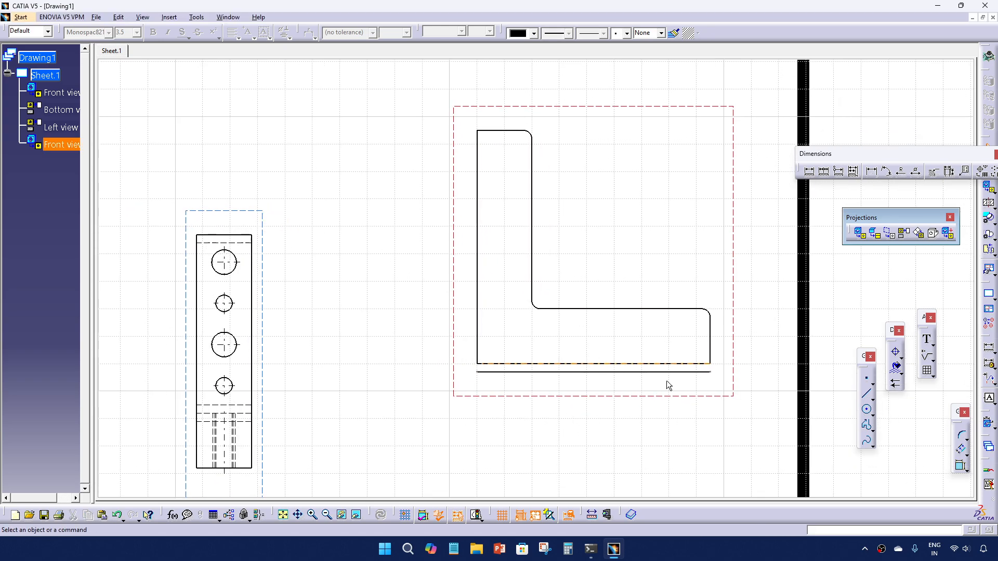
left_click(961, 450)
left_click(478, 273)
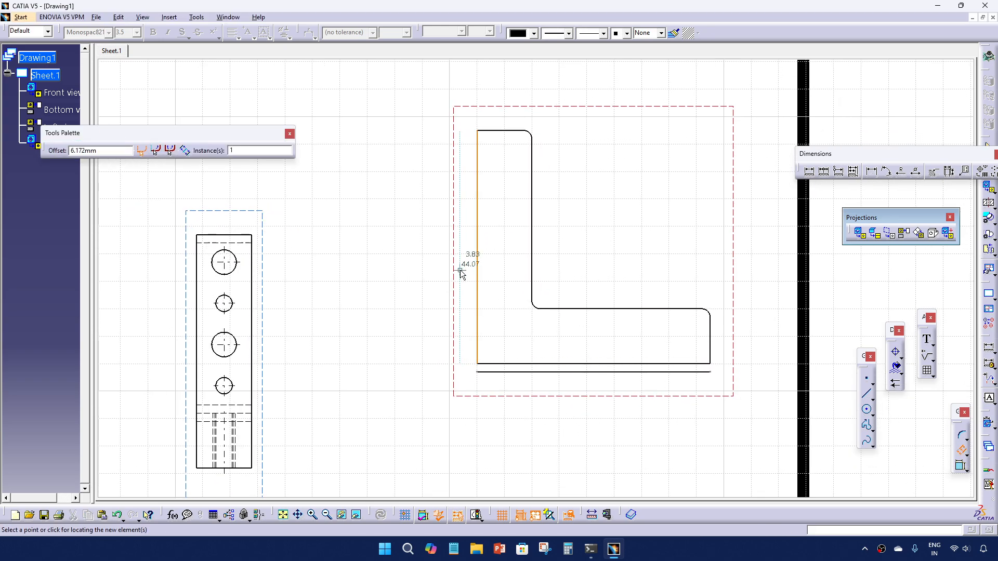
left_click(460, 270)
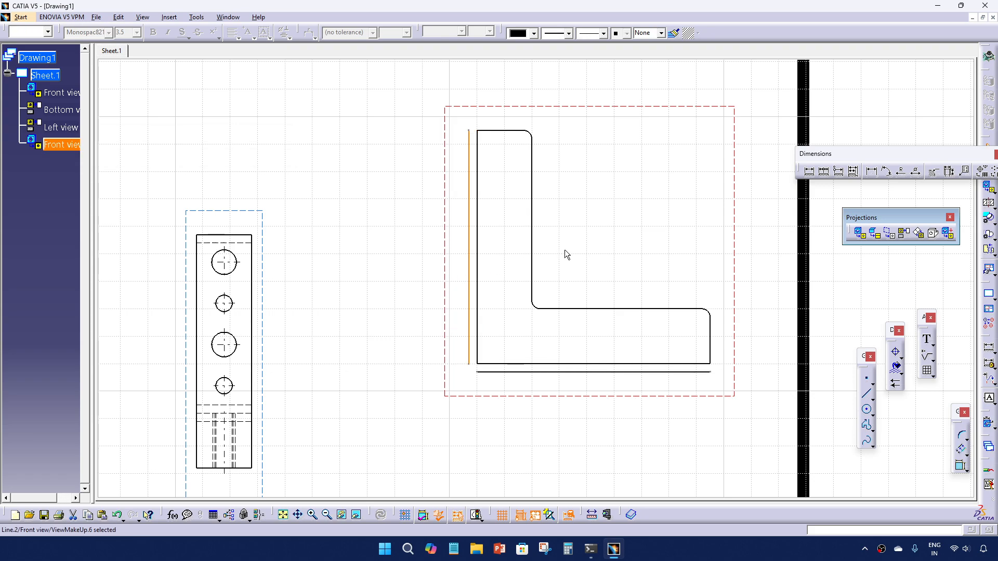
Delete the original left and bottom edges of the L profile, keeping their offset lines
left_click(477, 250)
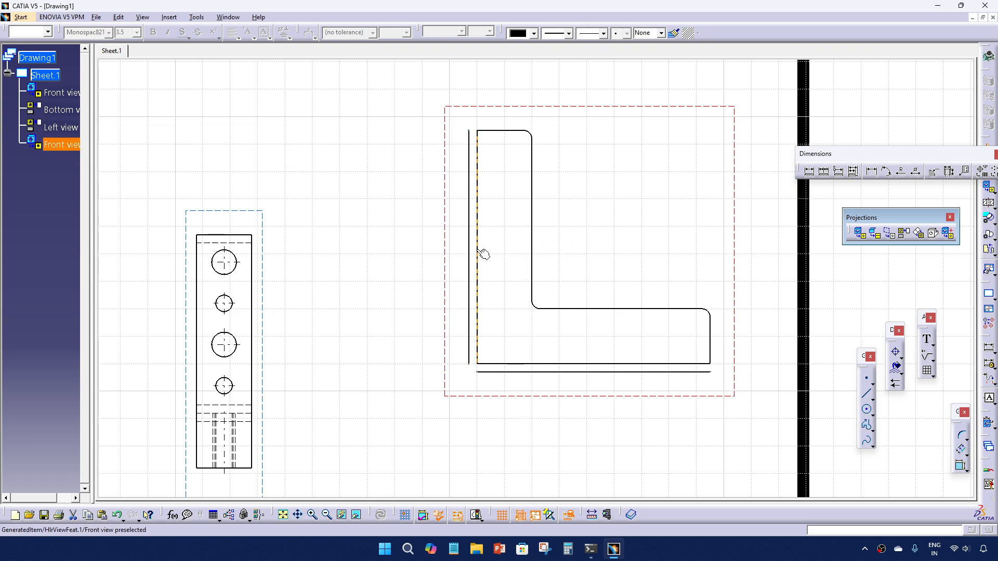
key("Delete")
left_click(522, 364)
key("Delete")
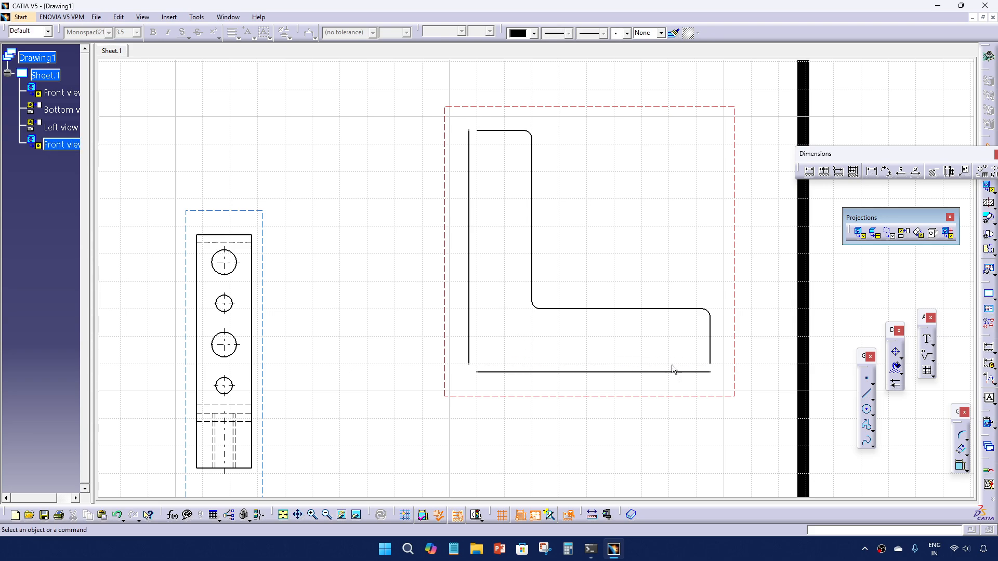
Duplicate the geometry of the L profile's short right end edge and short top edge
right_click(710, 346)
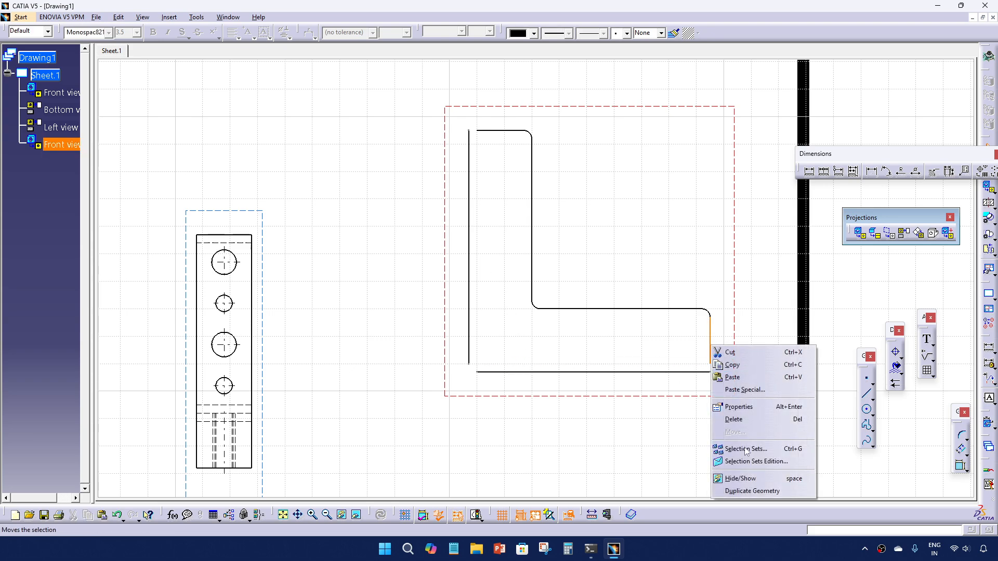
left_click(753, 491)
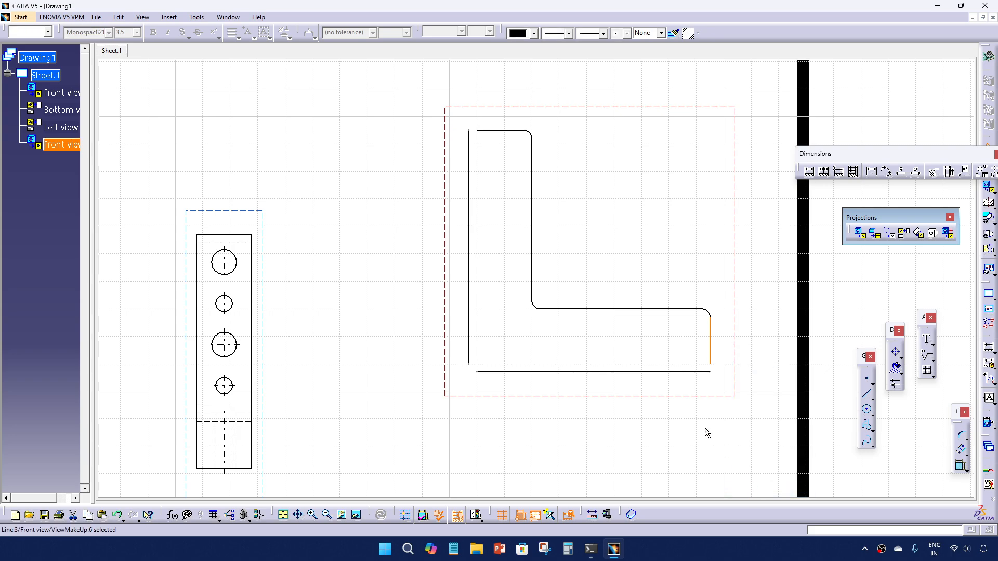
right_click(502, 135)
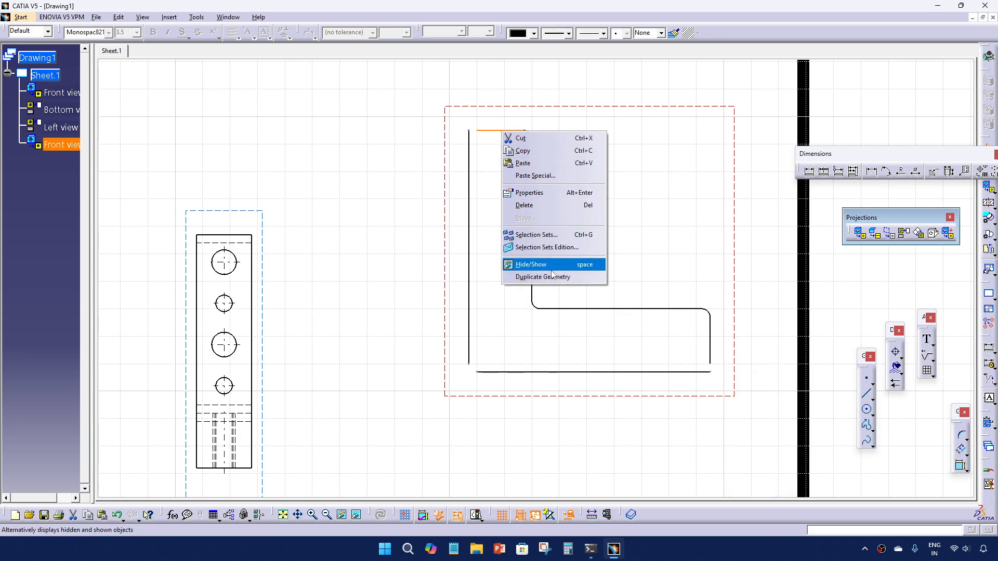
left_click(530, 276)
left_click(634, 223)
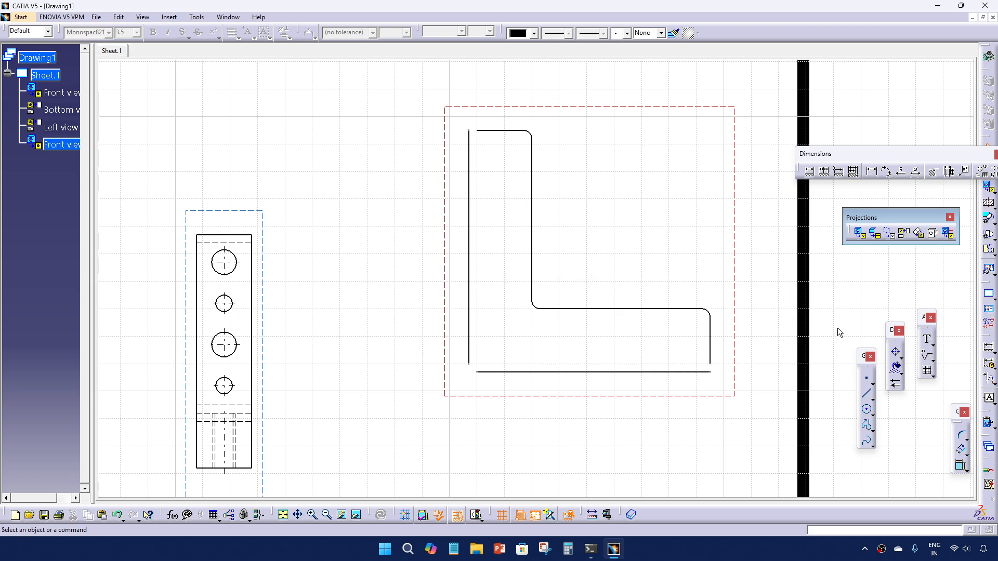
Round the open upper-left corner of the new L profile, joining its top edge to the offset left line
left_click(962, 436)
left_click(963, 437)
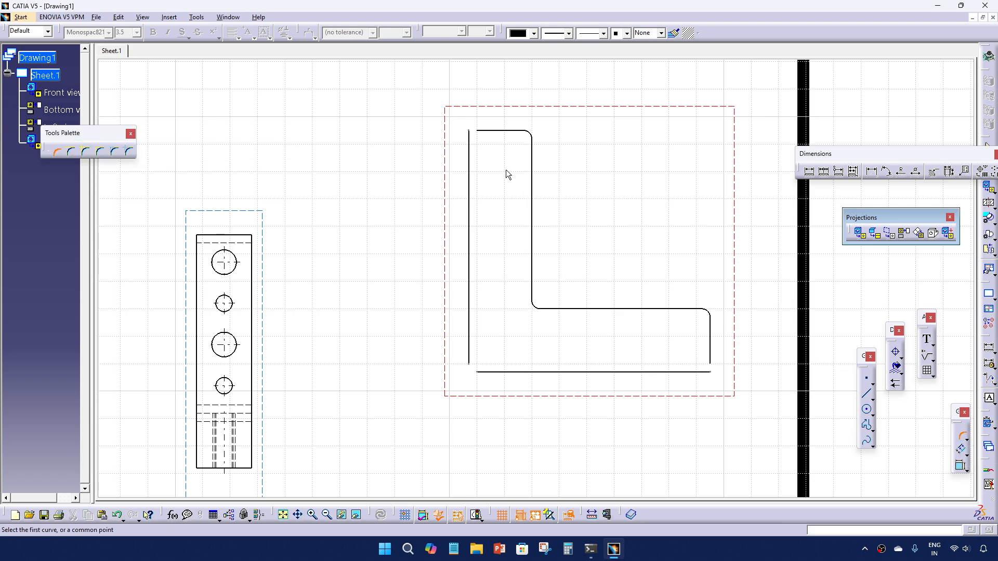
left_click(492, 130)
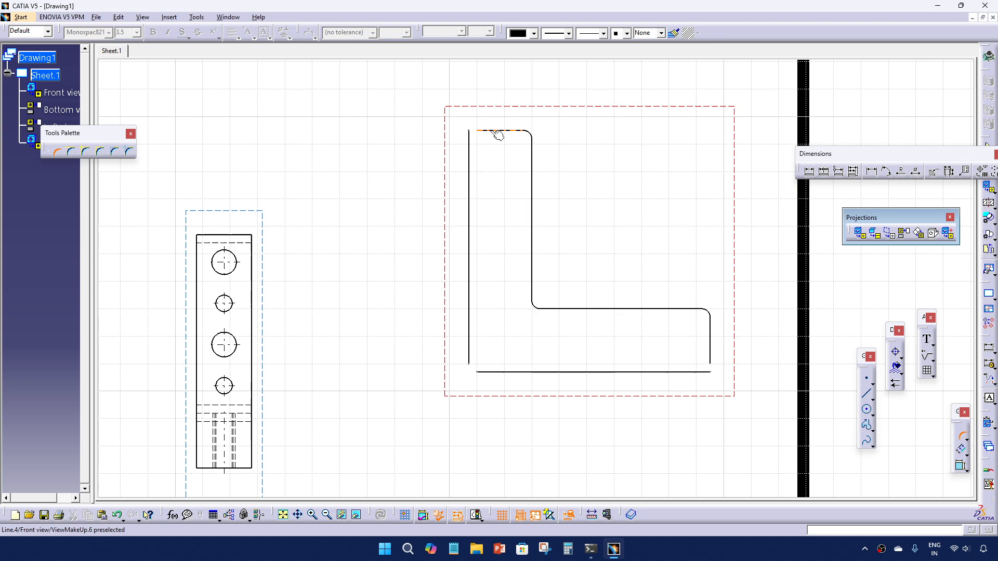
left_click(470, 153)
left_click(482, 150)
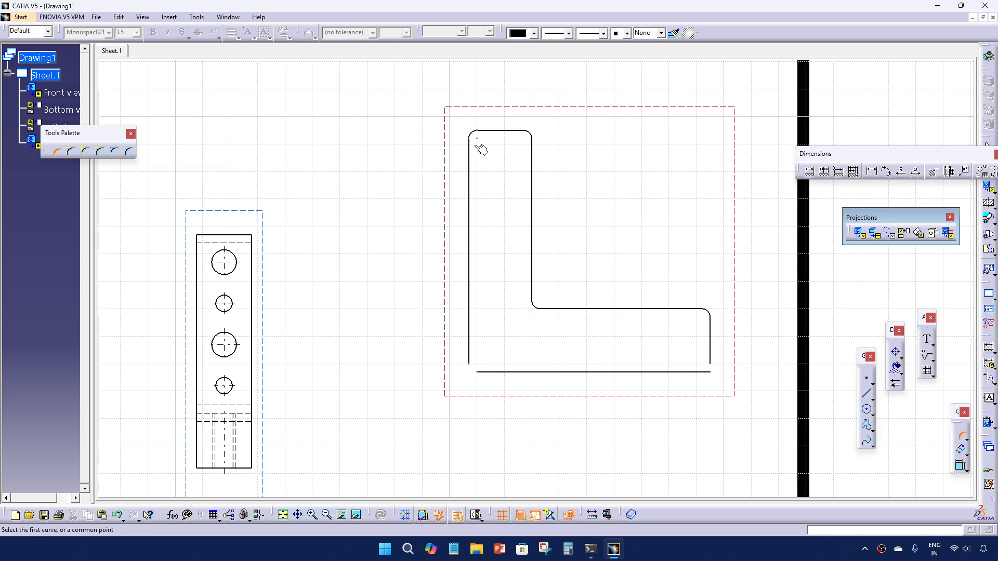
Round the L profile's two open bottom corners, using a 3 mm radius for the one at the short end edge
left_click(709, 350)
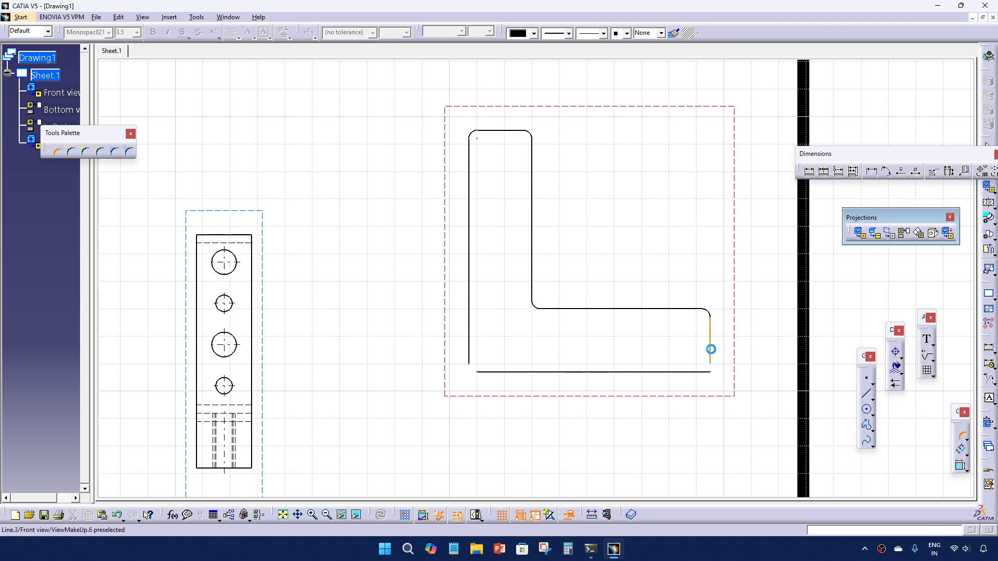
left_click(689, 372)
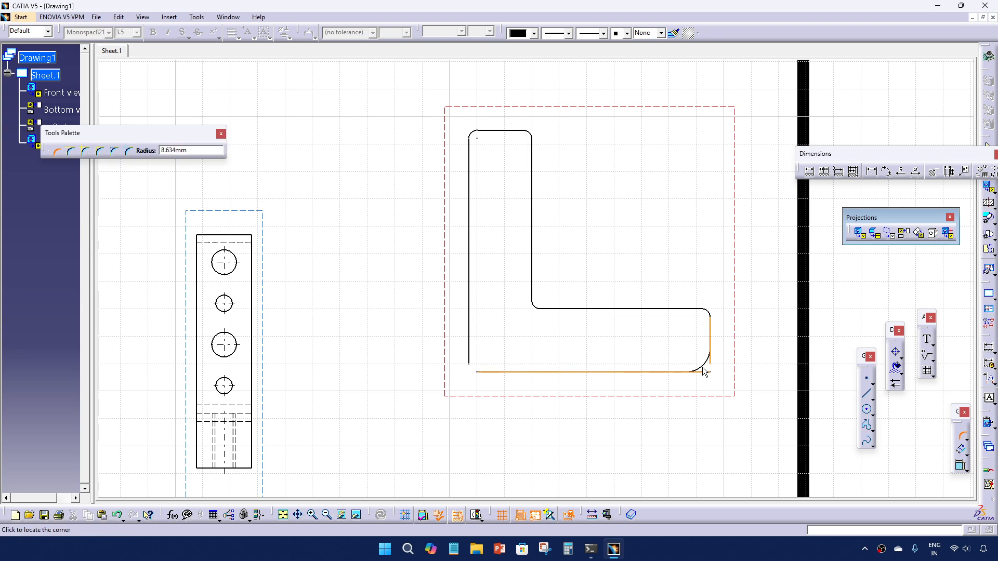
type("3")
key("Return")
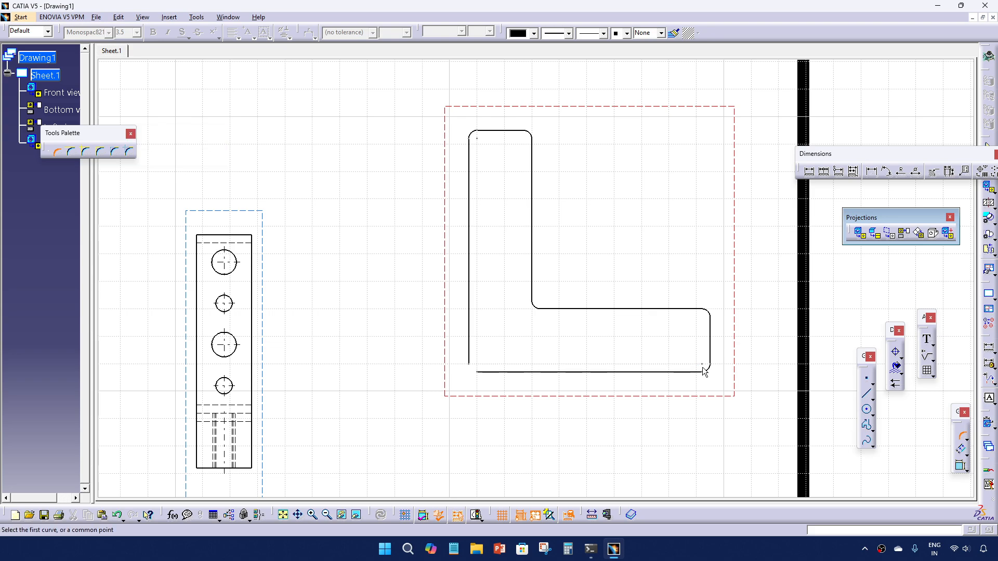
left_click(469, 358)
left_click(488, 371)
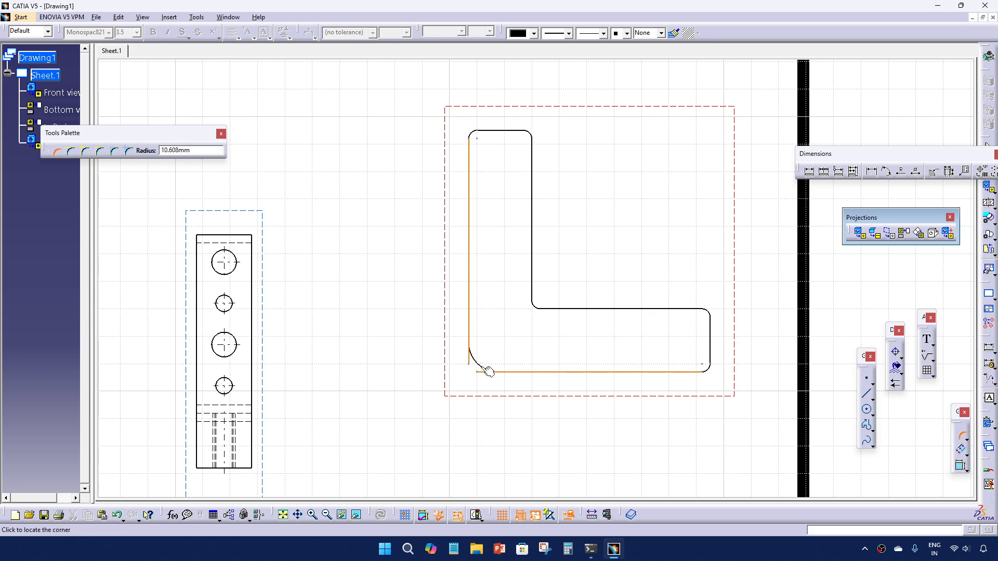
left_click(479, 368)
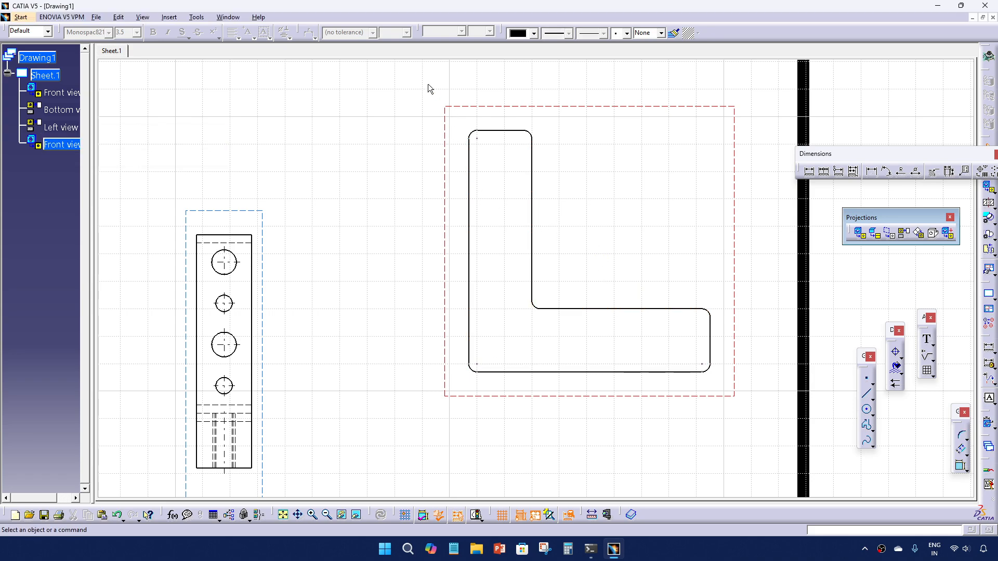
Set the whole L profile's line thickness to 1 mm and its point symbol to the least visible option
left_click_drag(428, 83, 748, 420)
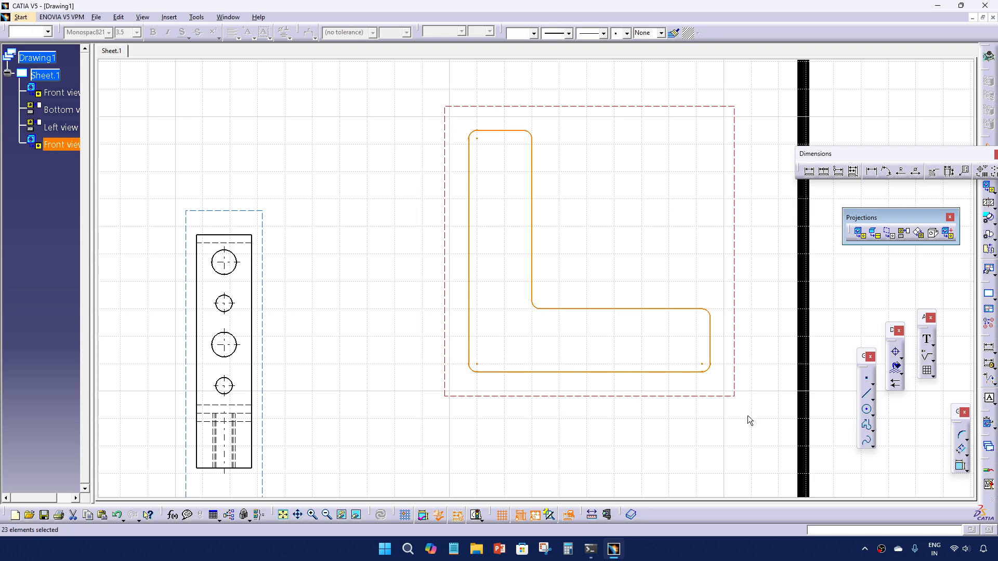
left_click(568, 34)
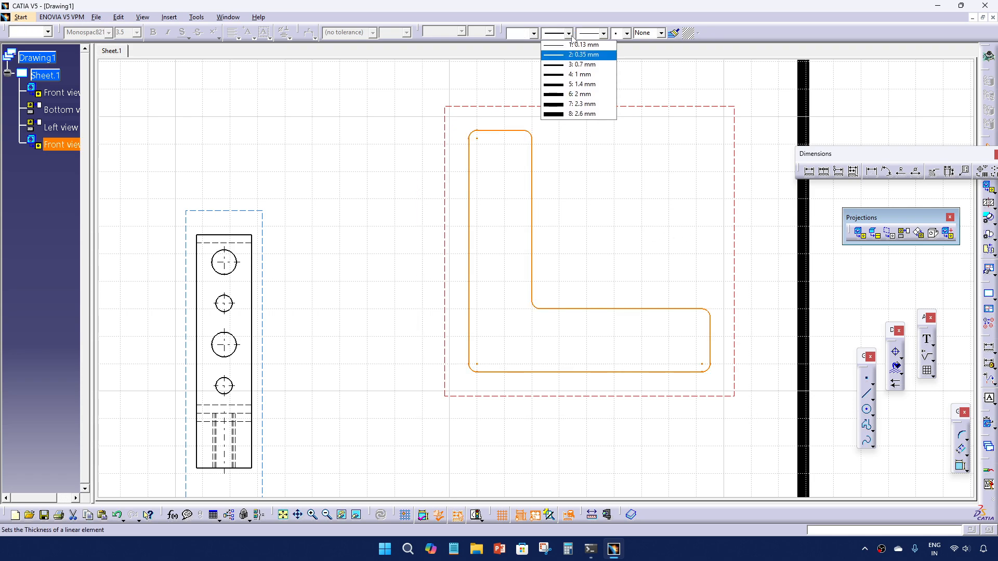
left_click(575, 77)
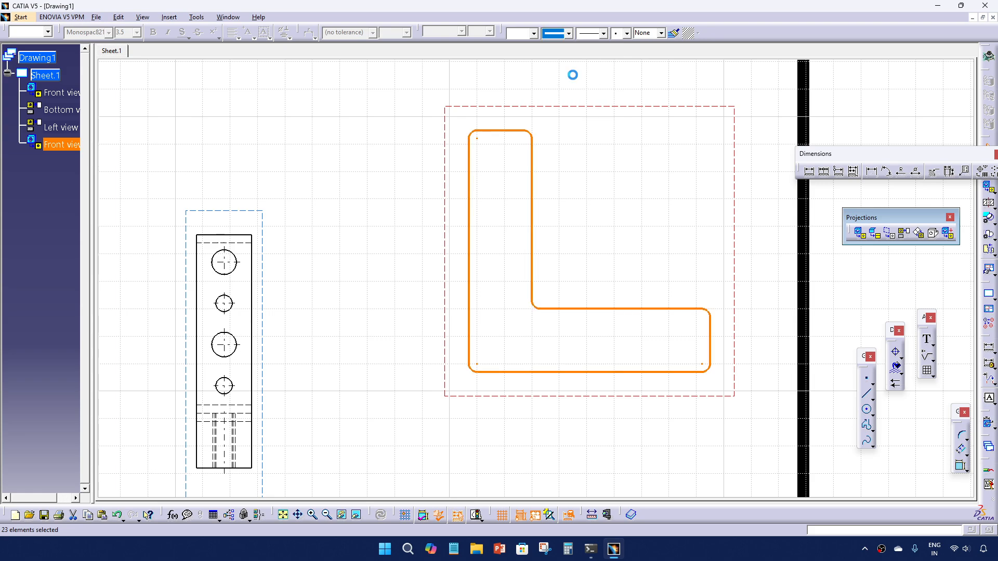
left_click(627, 33)
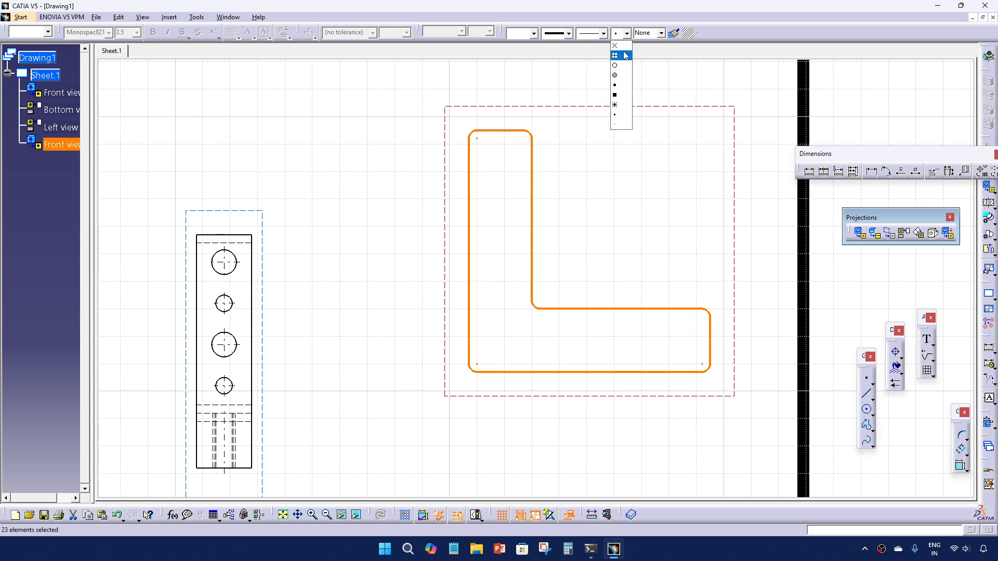
left_click(622, 125)
left_click(627, 209)
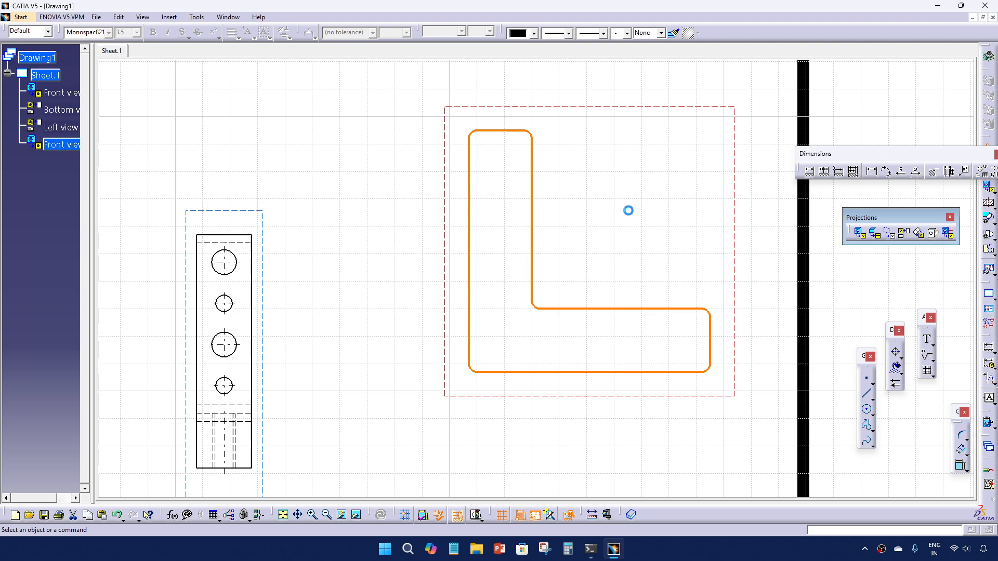
Auto-search the curves connected to the L profile's bottom edge and apply a Fix constraint to them
right_click(582, 371)
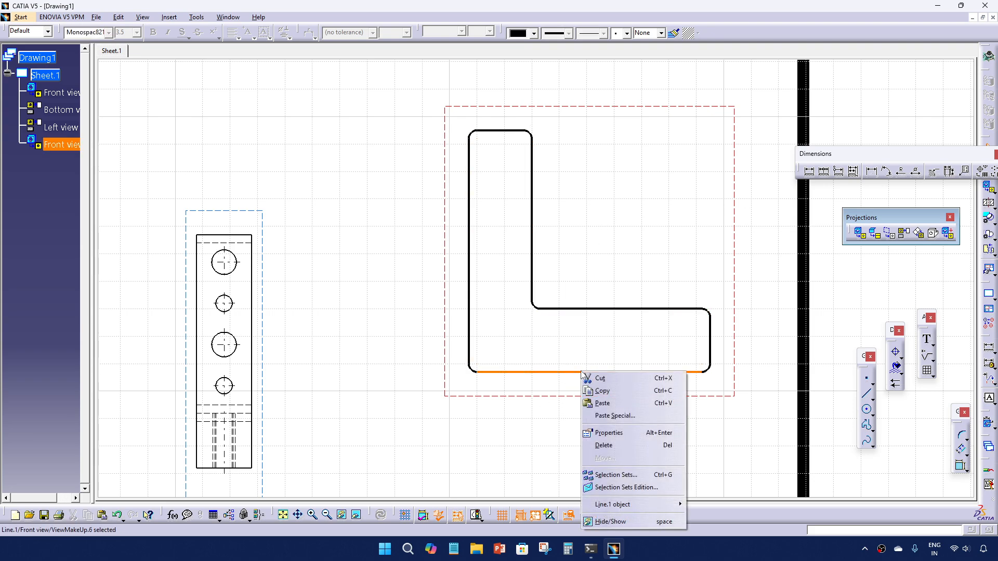
mouse_move(632, 501)
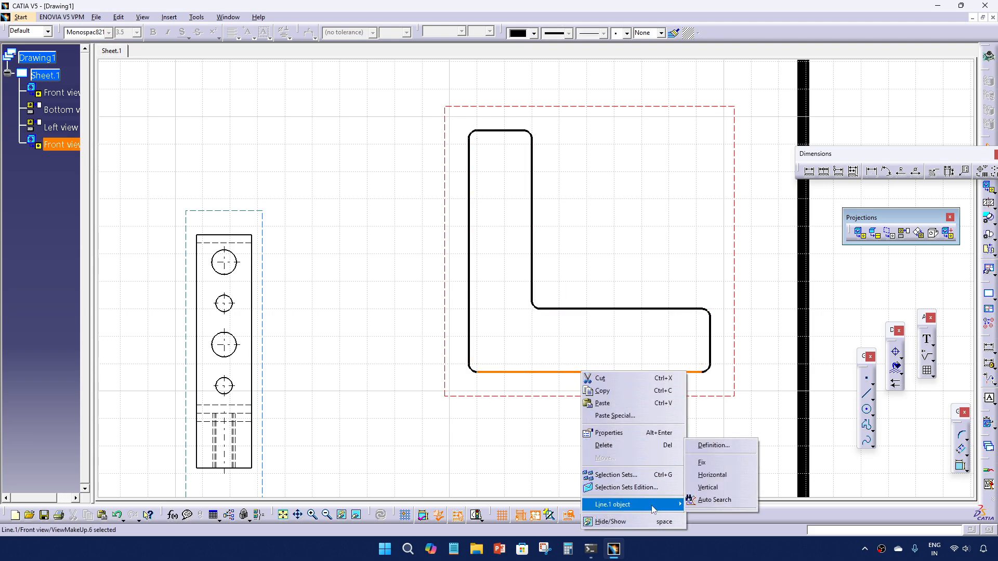
left_click(703, 500)
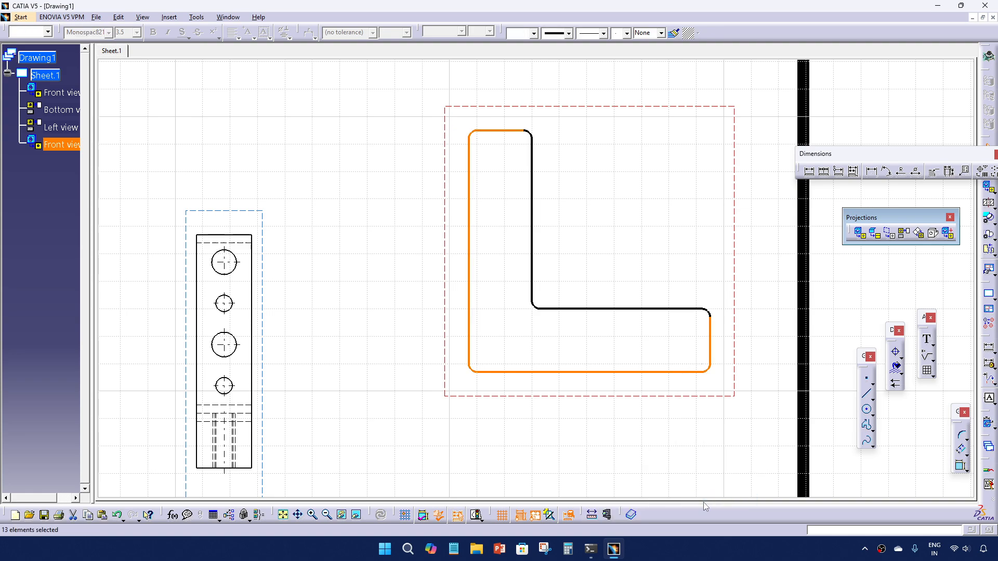
right_click(676, 373)
mouse_move(720, 507)
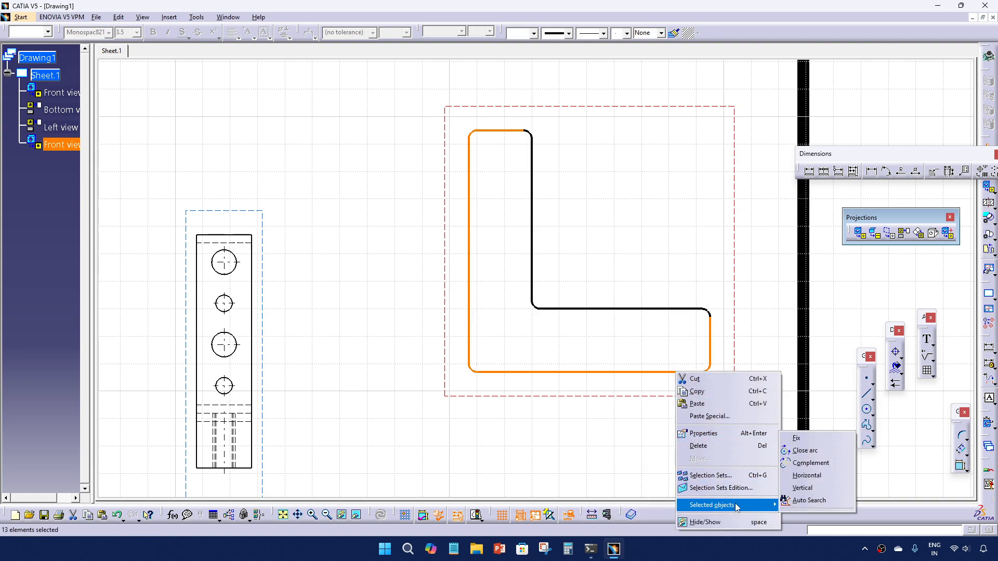
left_click(801, 442)
left_click(760, 359)
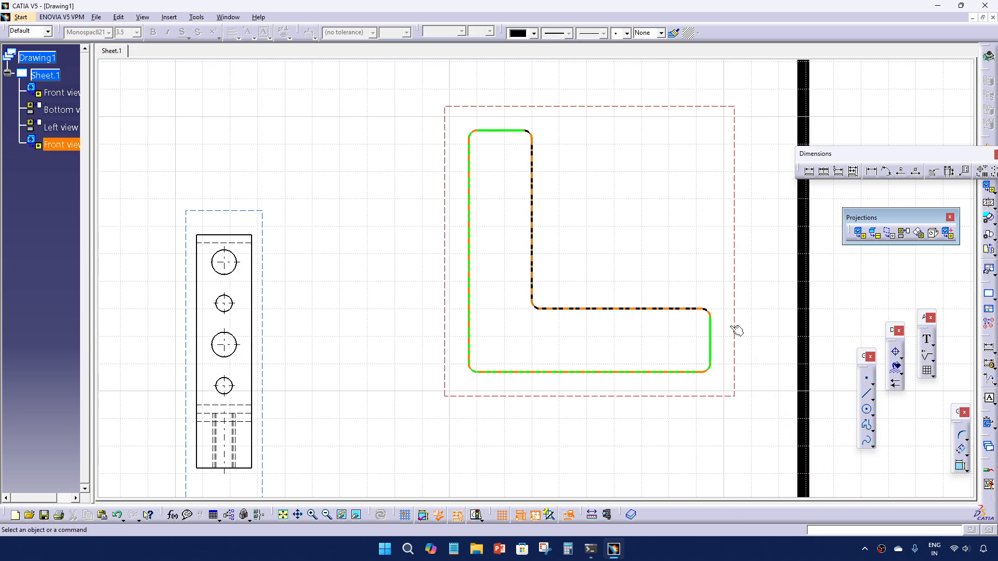
Compare the thickened L profile with the bottom, front and left views on the sheet
scroll(703, 333, "down", 3)
mouse_move(565, 325)
middle_mouse_down()
mouse_move(644, 324)
mouse_move(663, 309)
mouse_move(640, 332)
middle_mouse_up()
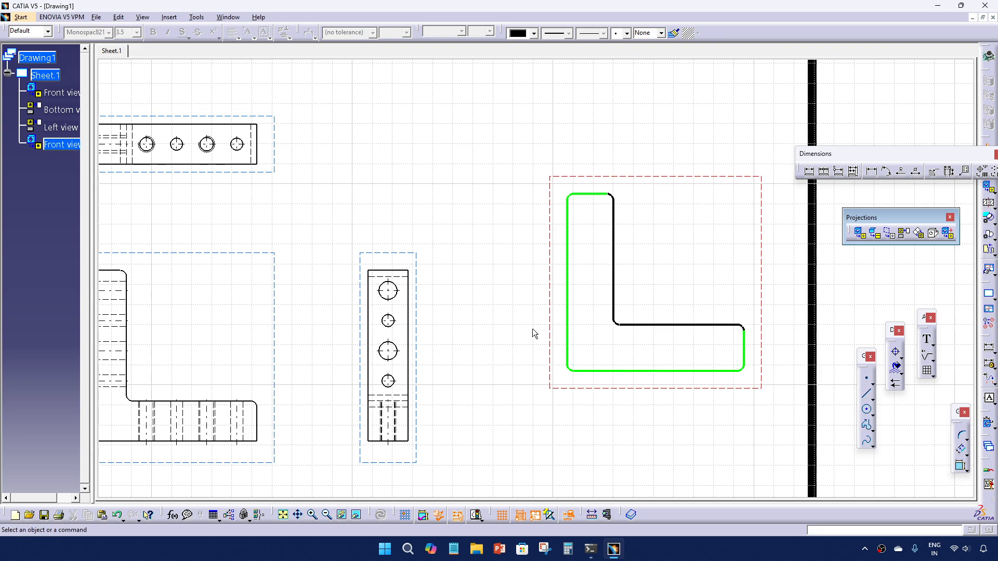
middle_click_drag(433, 333, 536, 310)
middle_click_drag(320, 329, 261, 348)
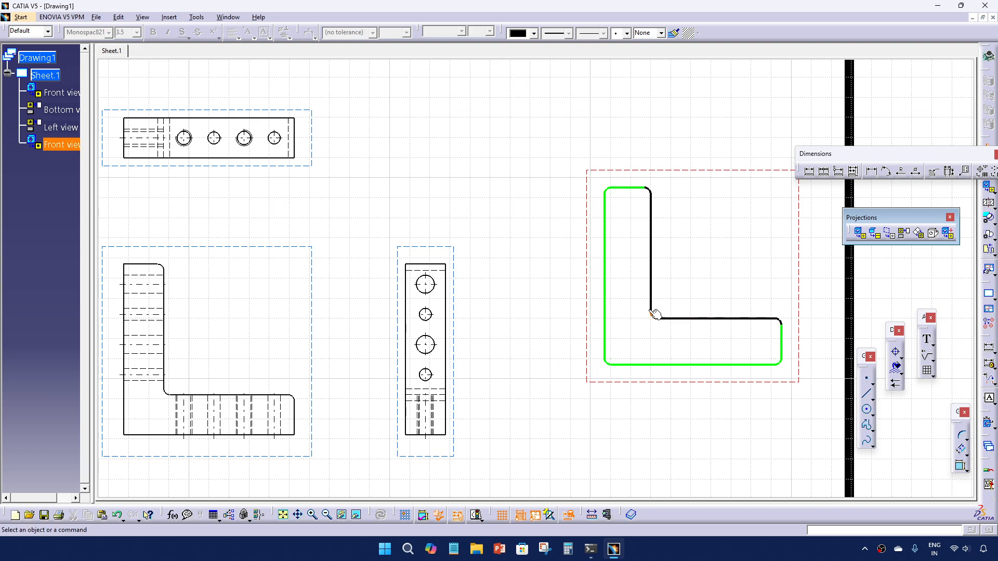
mouse_move(627, 307)
middle_mouse_down()
mouse_move(637, 282)
mouse_move(602, 341)
middle_mouse_up()
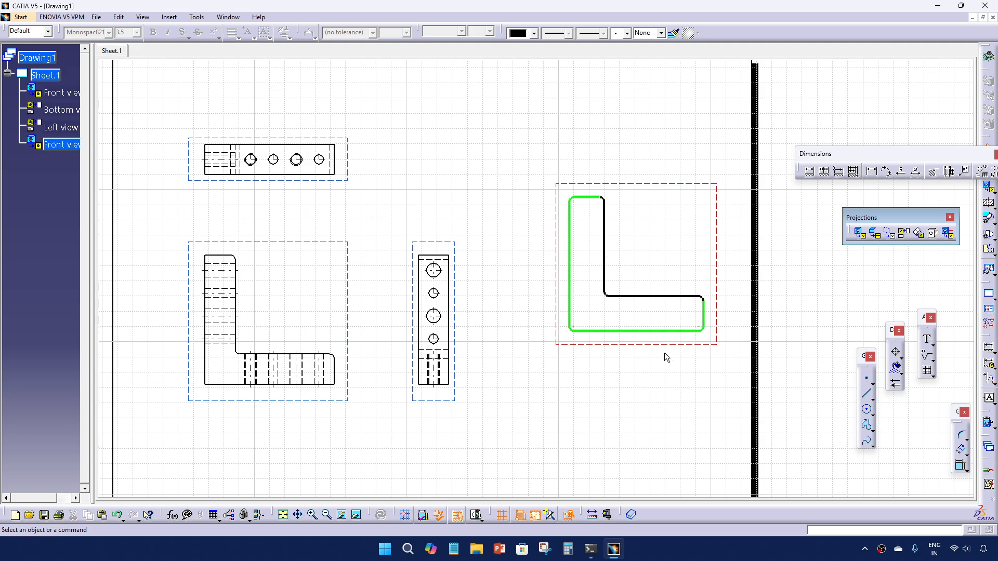
middle_click_drag(617, 323, 616, 316)
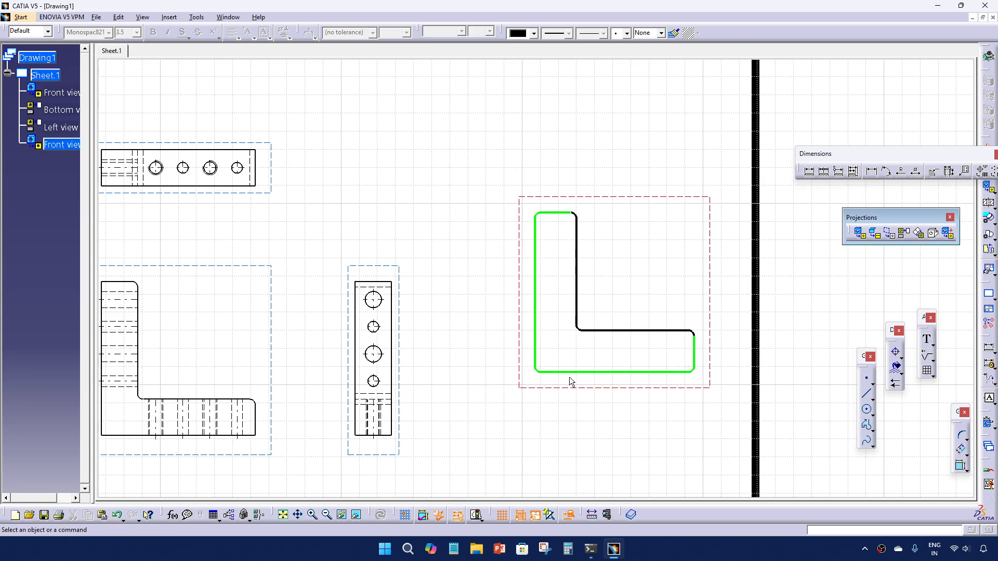
middle_click_drag(591, 391, 622, 364)
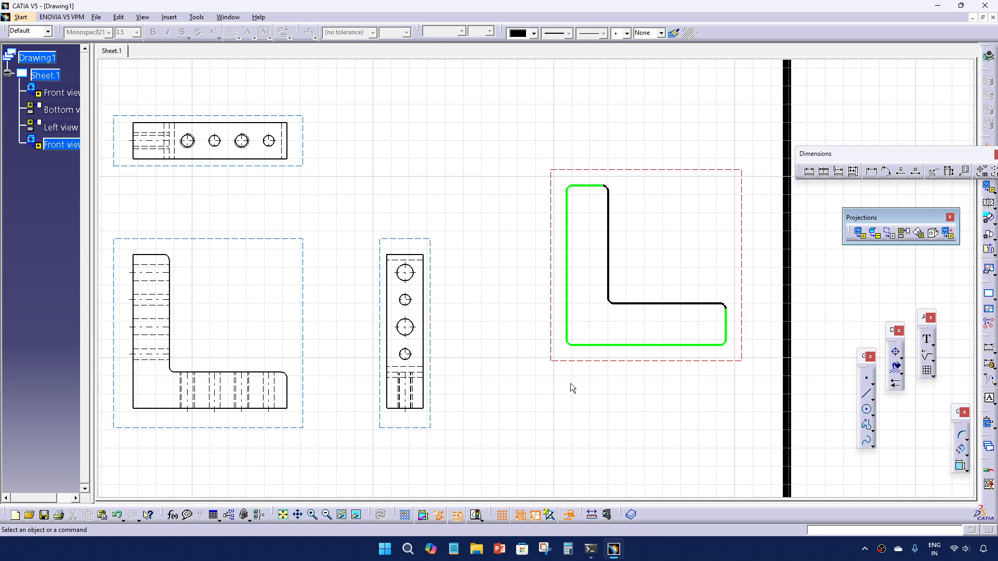
middle_click_drag(563, 341, 500, 347)
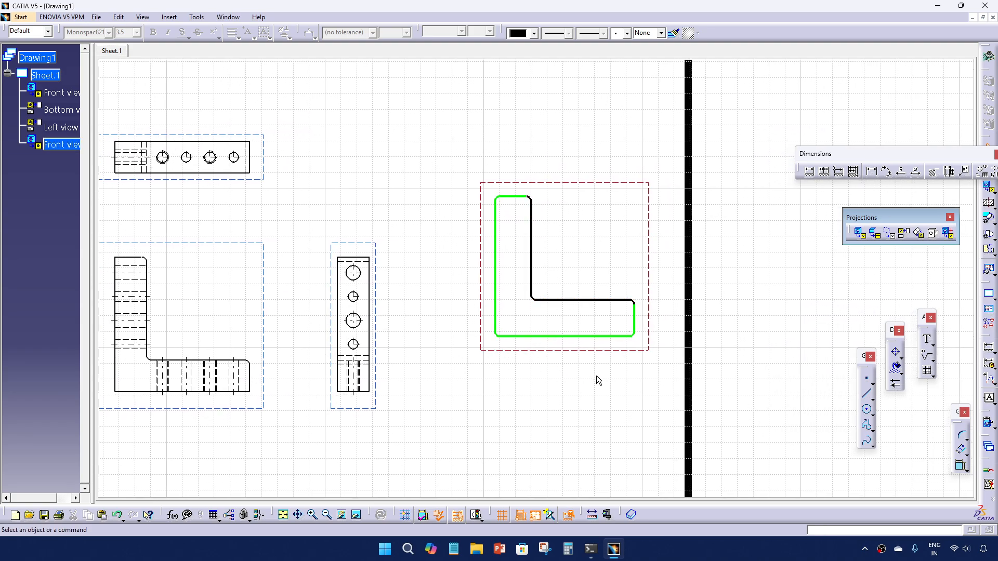
Add the text "thickness =" below the L profile in the new front view
left_click(926, 339)
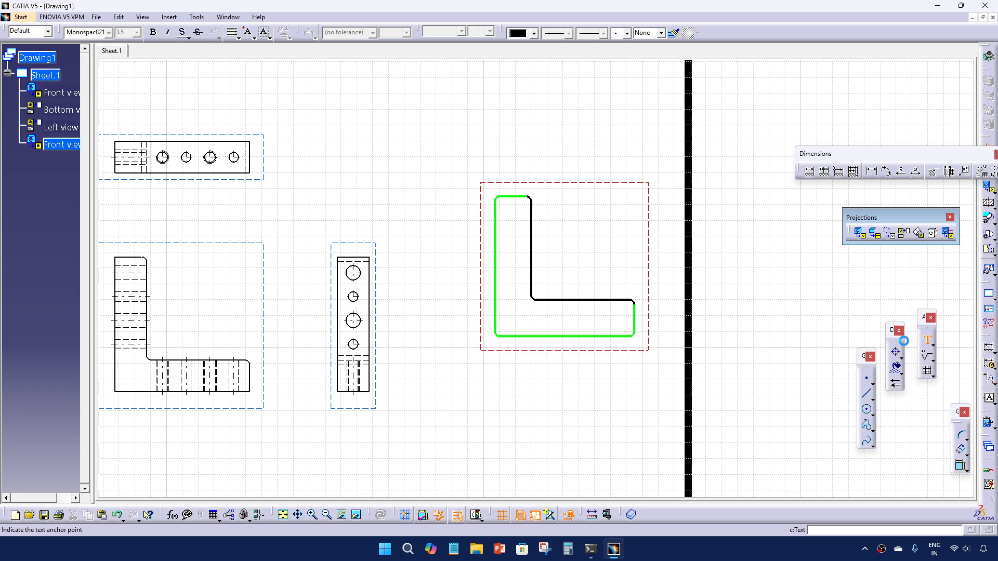
middle_click_drag(599, 383, 525, 387)
left_click(547, 388)
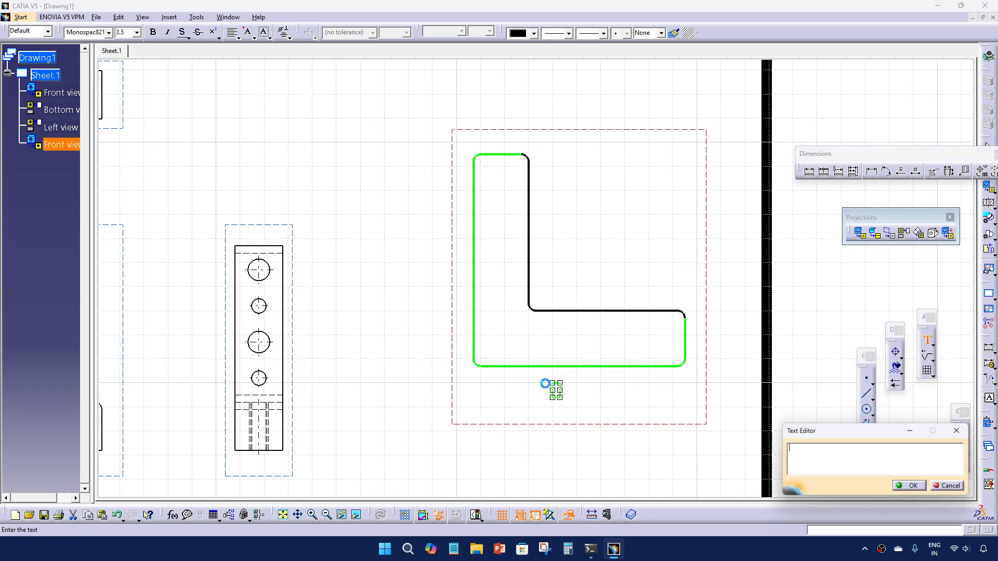
type("thi")
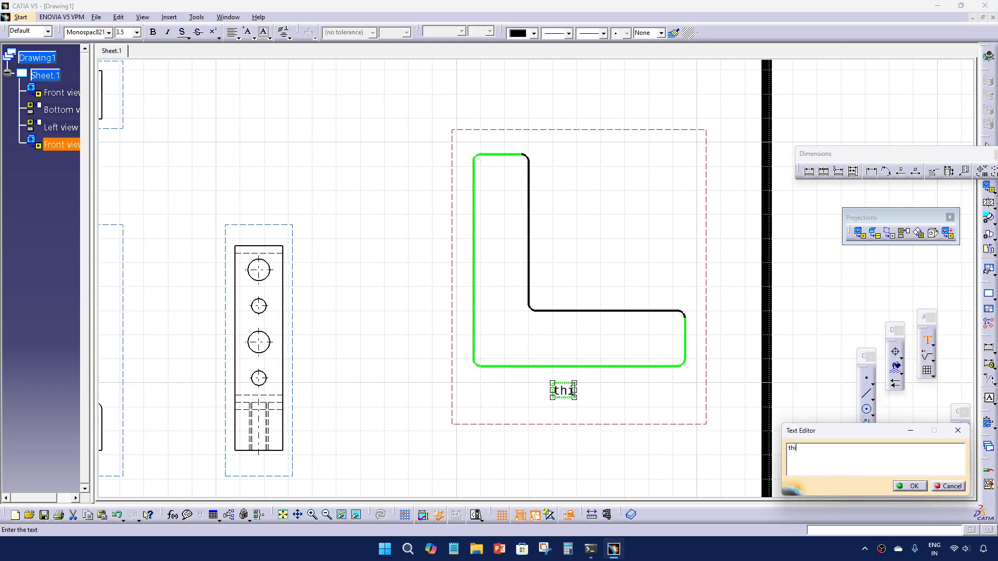
type("ckness ")
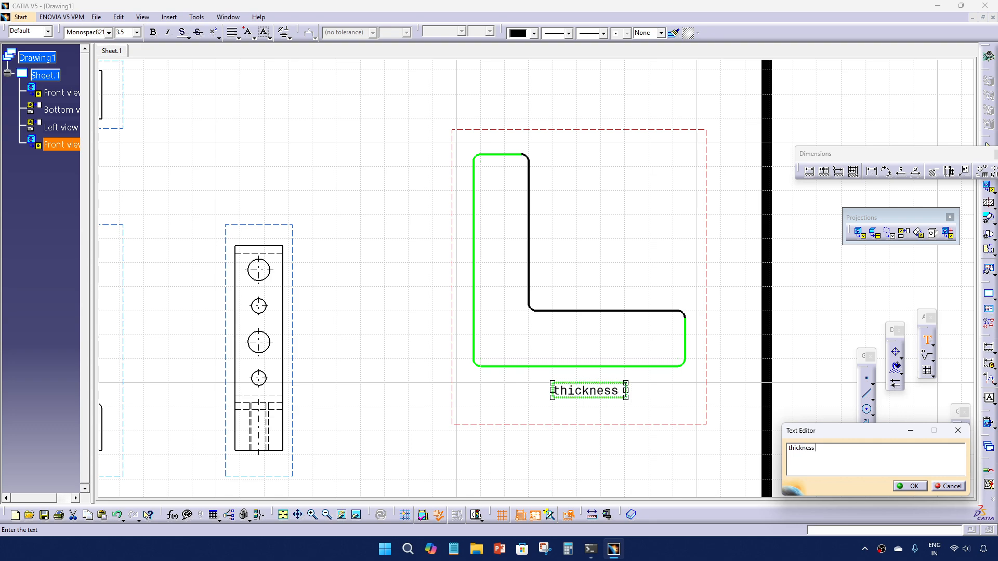
type("=")
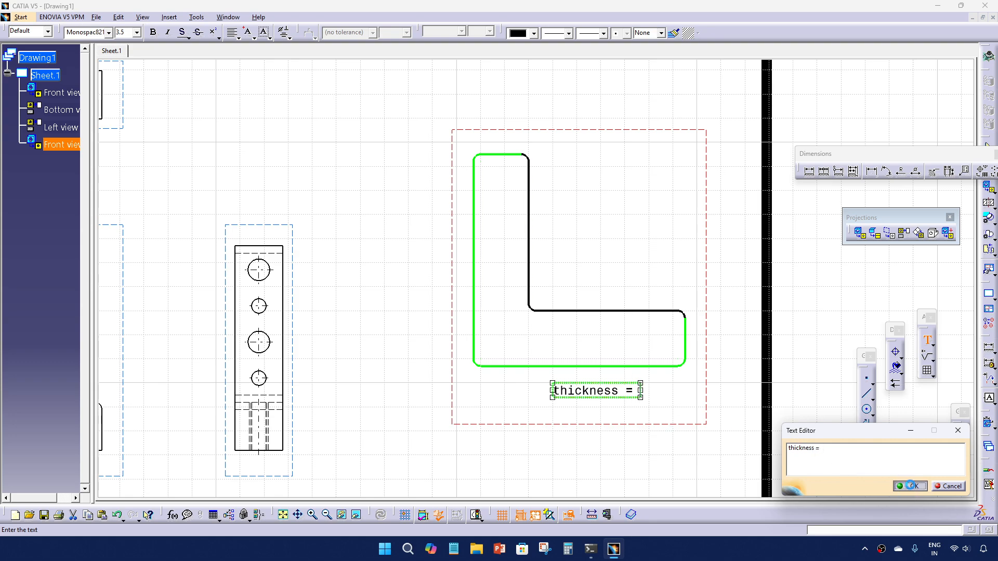
left_click(911, 487)
Dimension the width of the left view between its two long edges, placing the dimension above the view
middle_click_drag(594, 338, 753, 318)
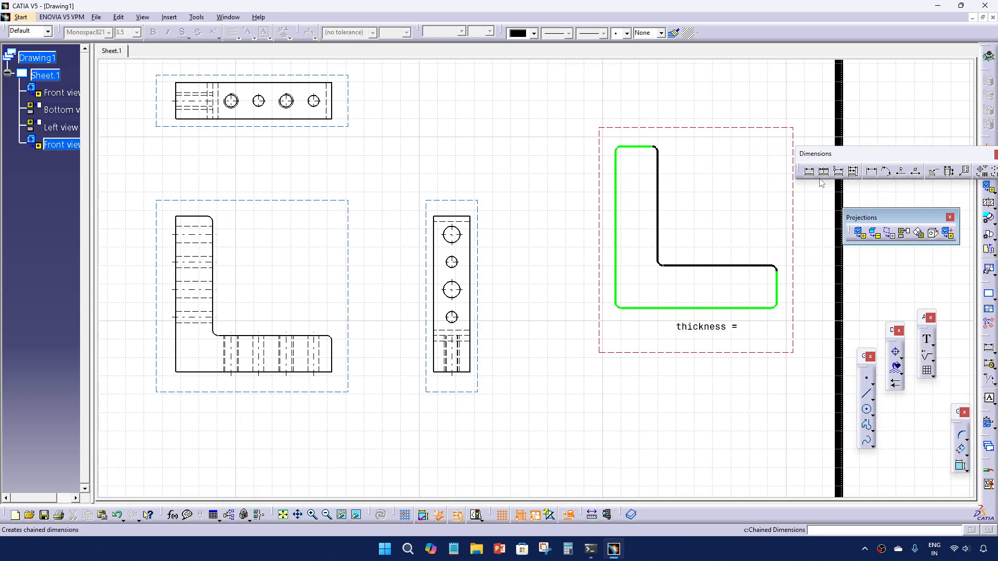
left_click(809, 172)
middle_click_drag(502, 274, 444, 271)
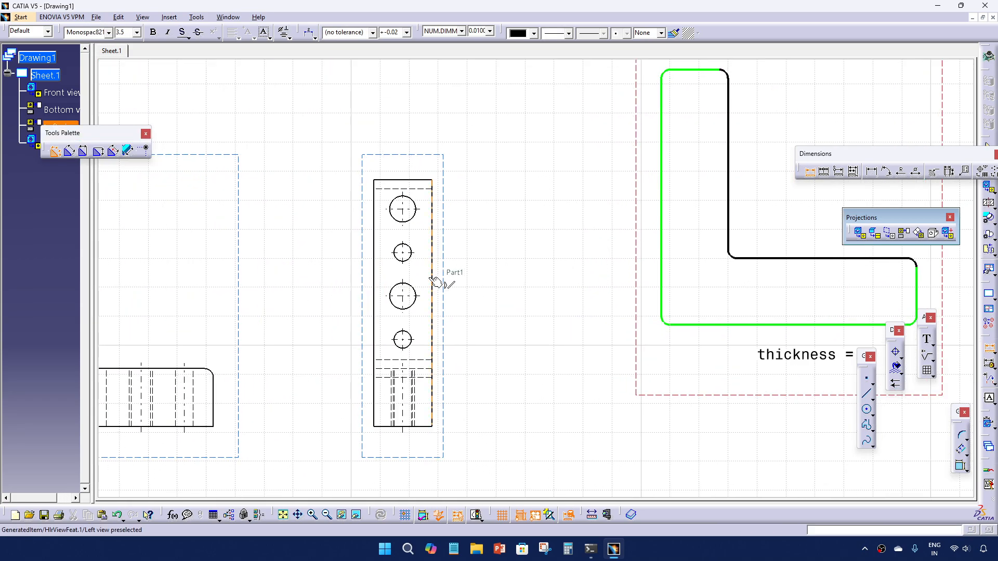
left_click(431, 273)
left_click(375, 276)
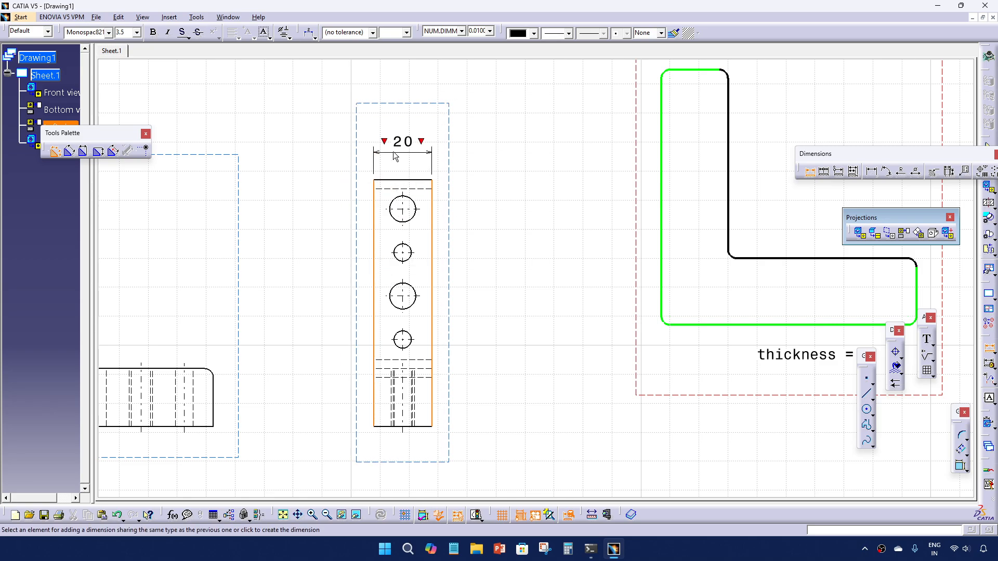
left_click(395, 154)
left_click(552, 290)
Complete the note below the L profile so it reads "thickness = 20mm"
mouse_move(552, 290)
middle_mouse_down("ctrl")
mouse_move(561, 297)
mouse_move(396, 280)
middle_mouse_up("ctrl")
double_click(658, 335)
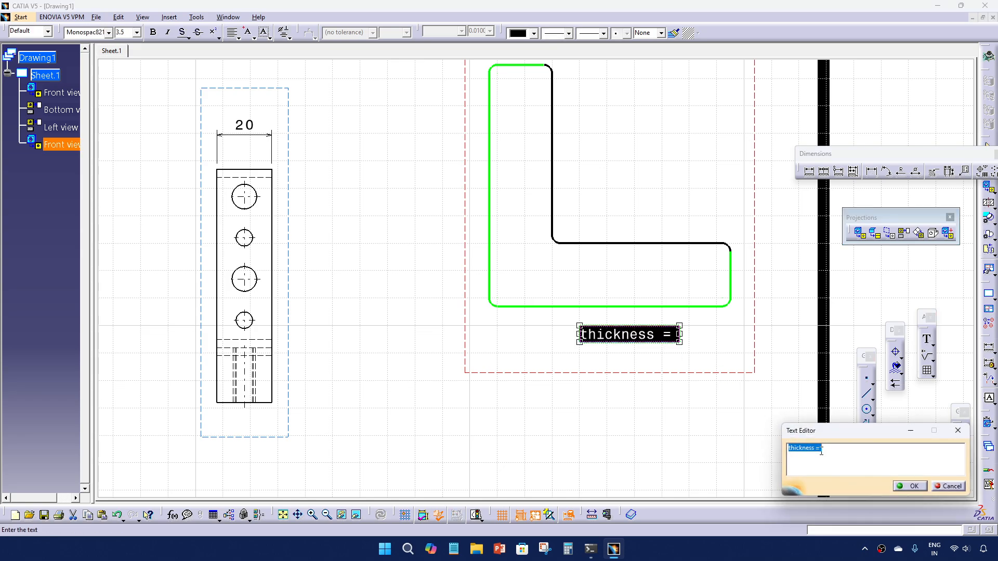
key("End")
type("20")
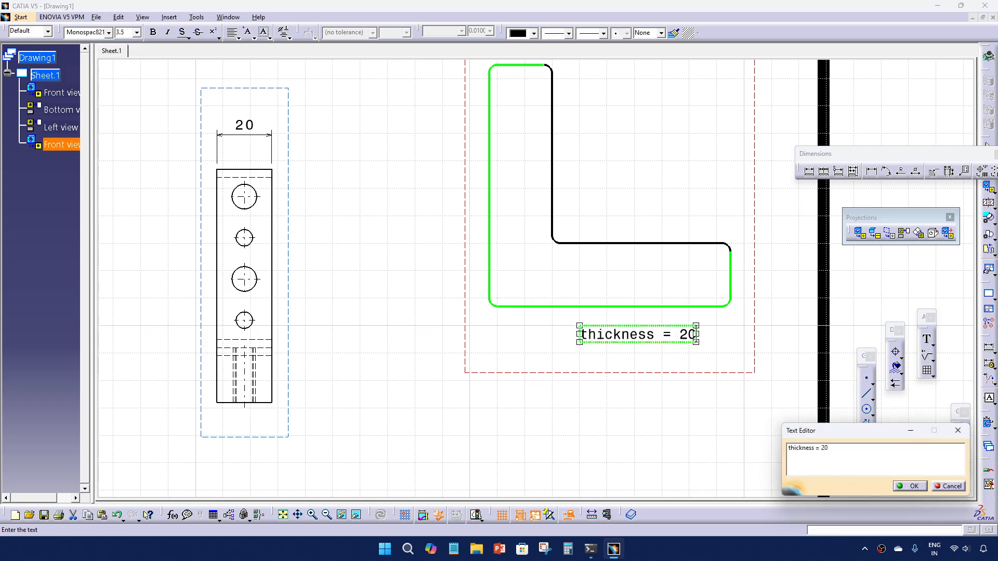
type("mm")
left_click(910, 486)
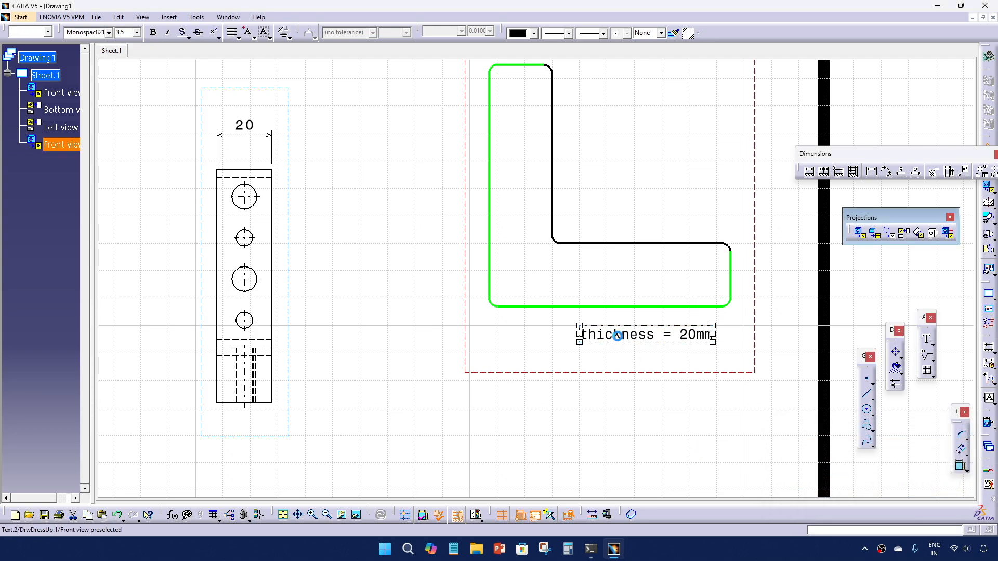
Move the thickness note further below the L profile and insert an empty line above its text
left_click_drag(618, 335, 591, 354)
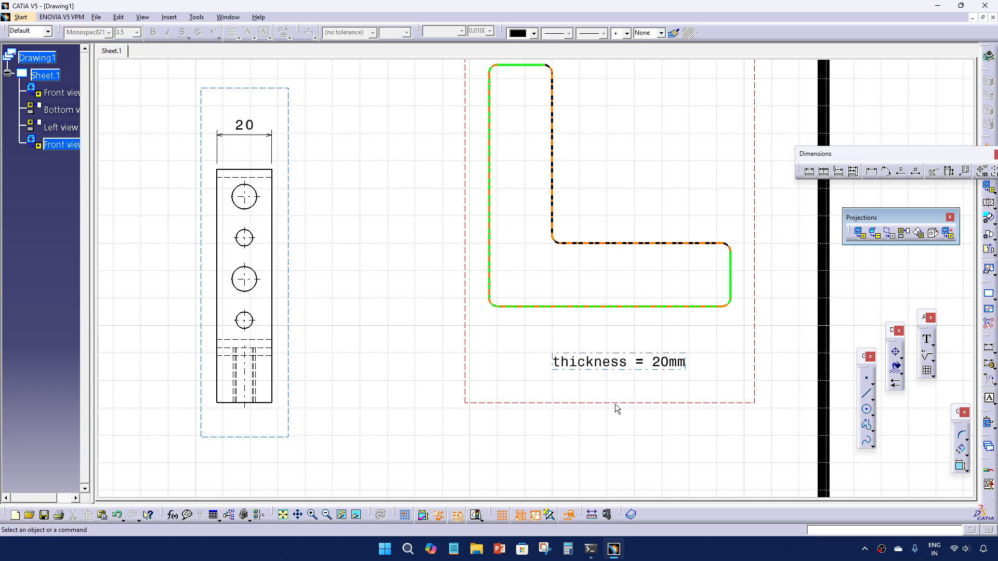
double_click(629, 363)
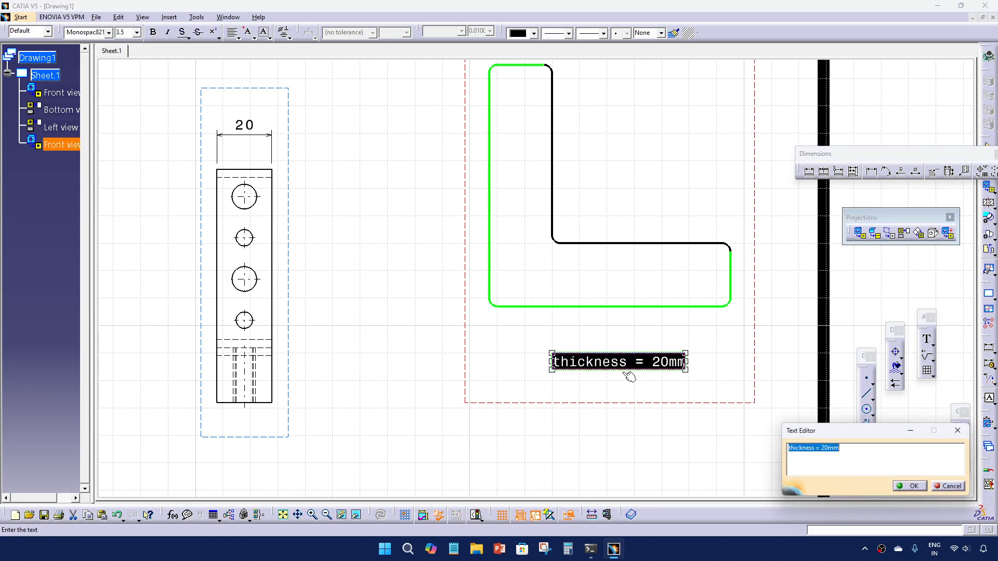
left_click(789, 449)
key("Return")
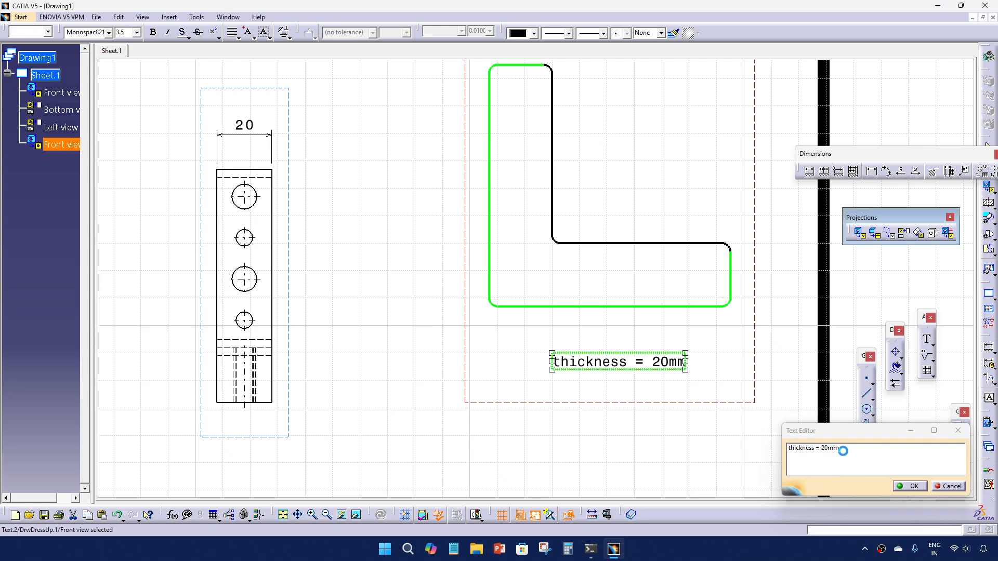
double_click(607, 365)
left_click(789, 450)
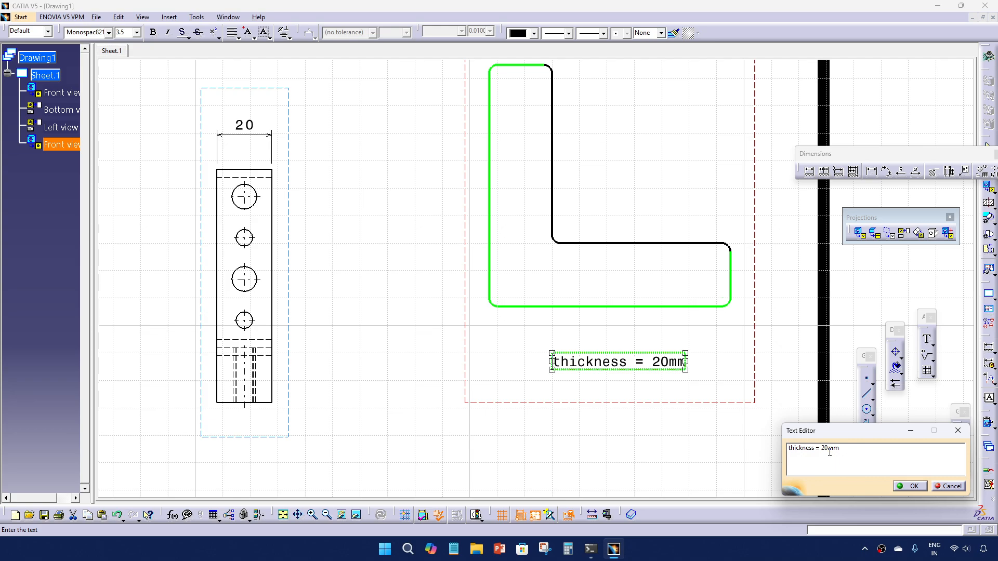
key("Return")
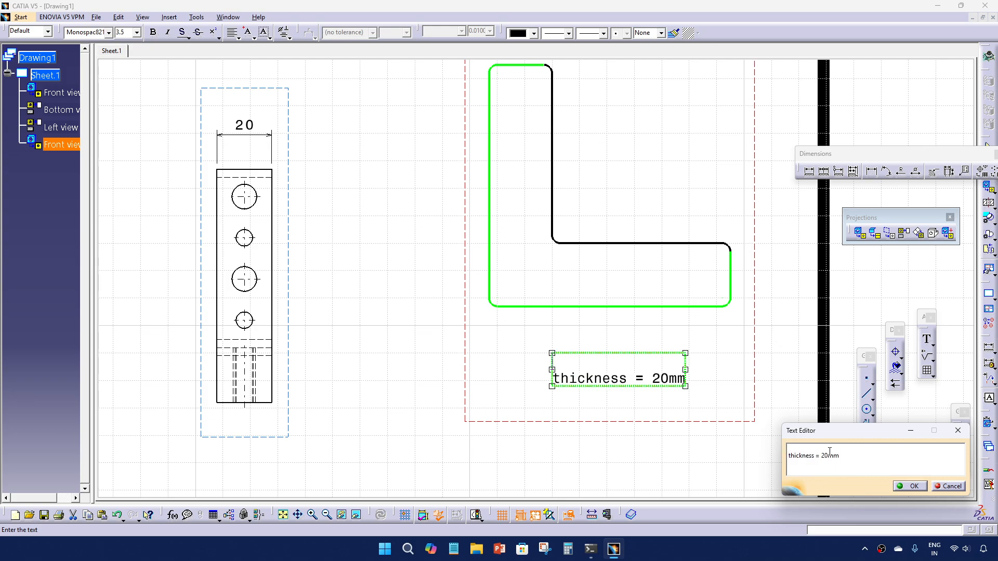
Enter "Material = MS" on the line above "thickness = 20mm" and confirm the note
key("BackSpace")
type("MS")
key("BackSpace")
type("aterial ")
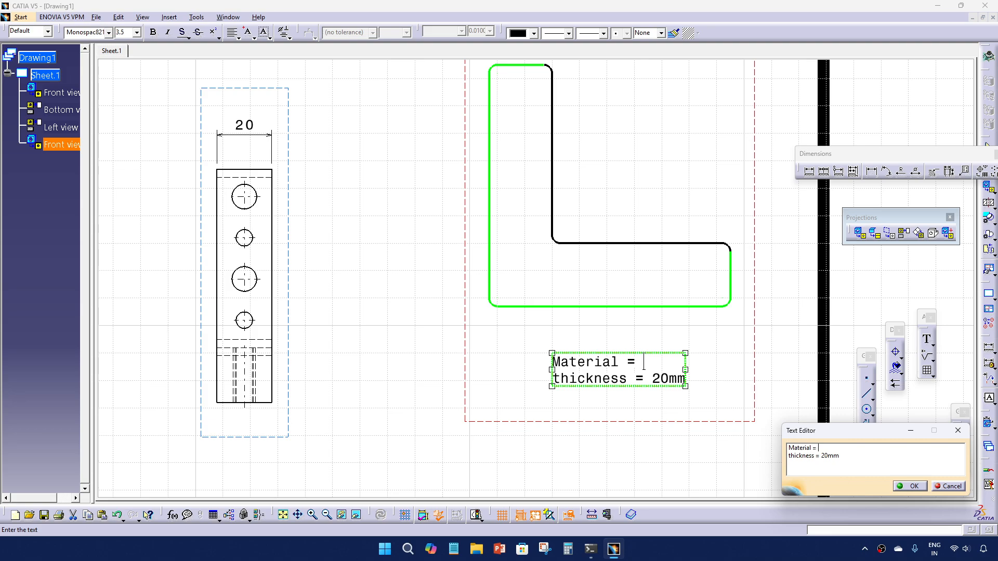
type("= m")
key("BackSpace")
type("MS")
left_click(910, 486)
left_click(703, 394)
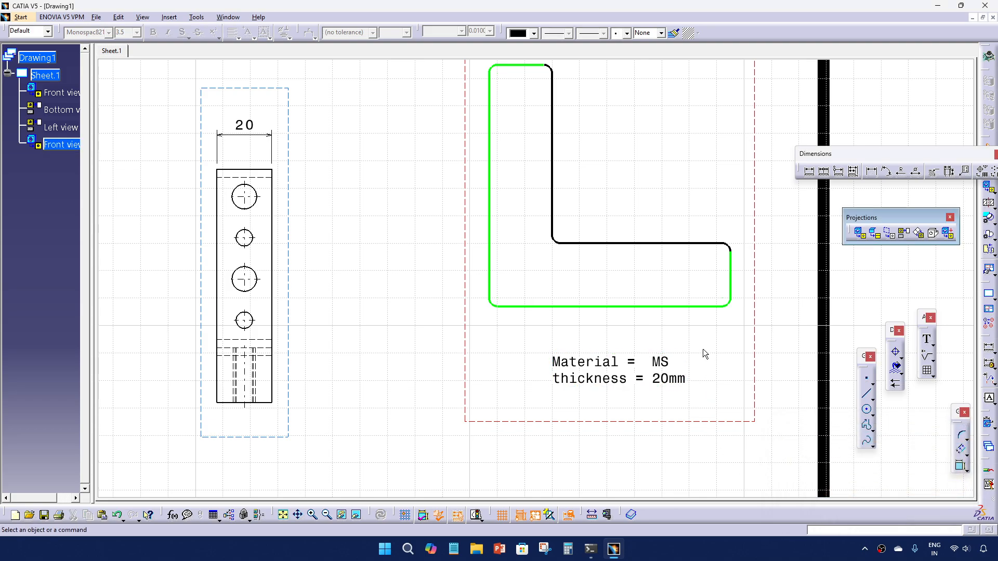
Copy the rounded L outline and paste it over the part's original front view
middle_click_drag(703, 348, 666, 367, "ctrl")
middle_click_drag(504, 349, 728, 350)
middle_click_drag(728, 350, 720, 369, "ctrl")
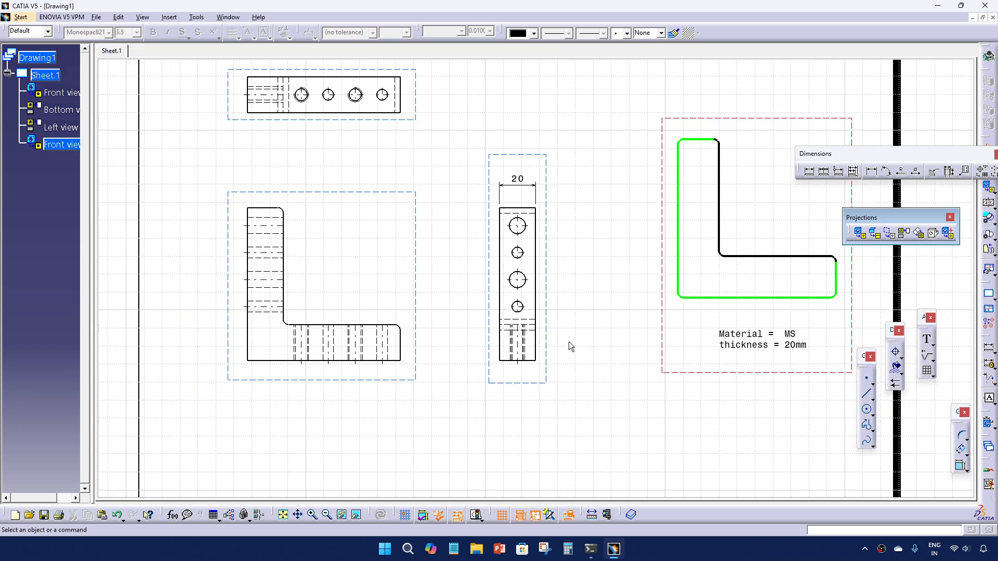
mouse_move(568, 332)
middle_mouse_down()
mouse_move(530, 374)
mouse_move(619, 403)
mouse_move(666, 405)
middle_mouse_up()
mouse_move(570, 382)
middle_mouse_down()
mouse_move(494, 334)
mouse_move(452, 341)
middle_mouse_up()
middle_click_drag(633, 361, 552, 382)
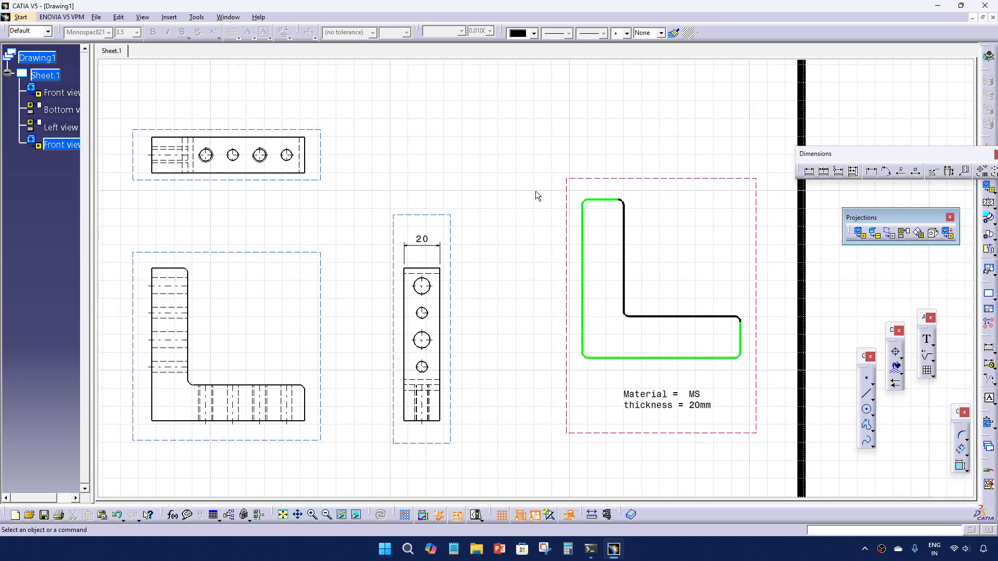
left_click_drag(538, 196, 771, 374)
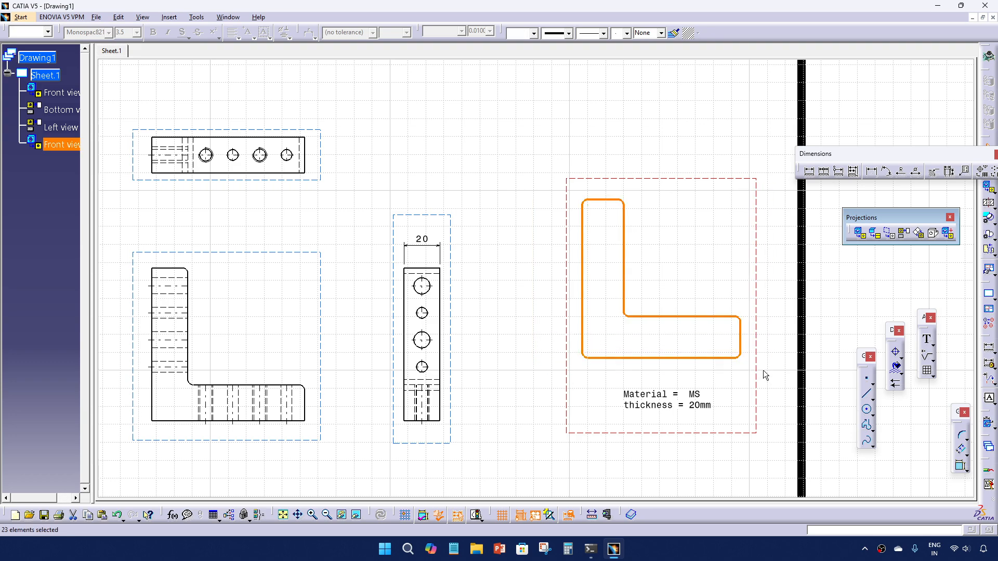
middle_click_drag(664, 352, 654, 375, "ctrl")
middle_click_drag(359, 373, 506, 370)
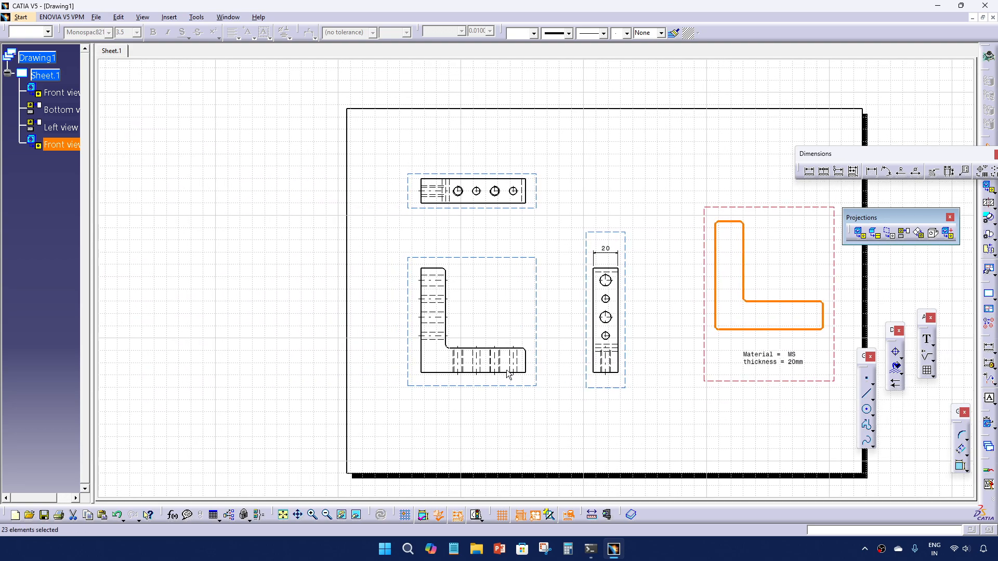
double_click(539, 331)
middle_click_drag(496, 431, 542, 432)
middle_click_drag(543, 432, 552, 389, "ctrl")
key("ctrl+a")
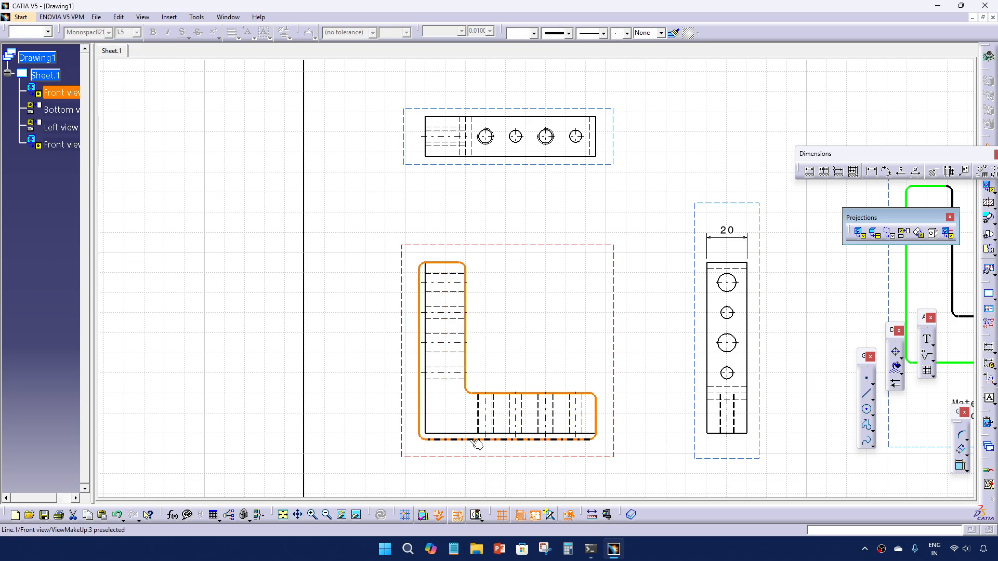
Set the pasted outline to 0.13 mm line thickness and a dash-dot line type
left_click(566, 34)
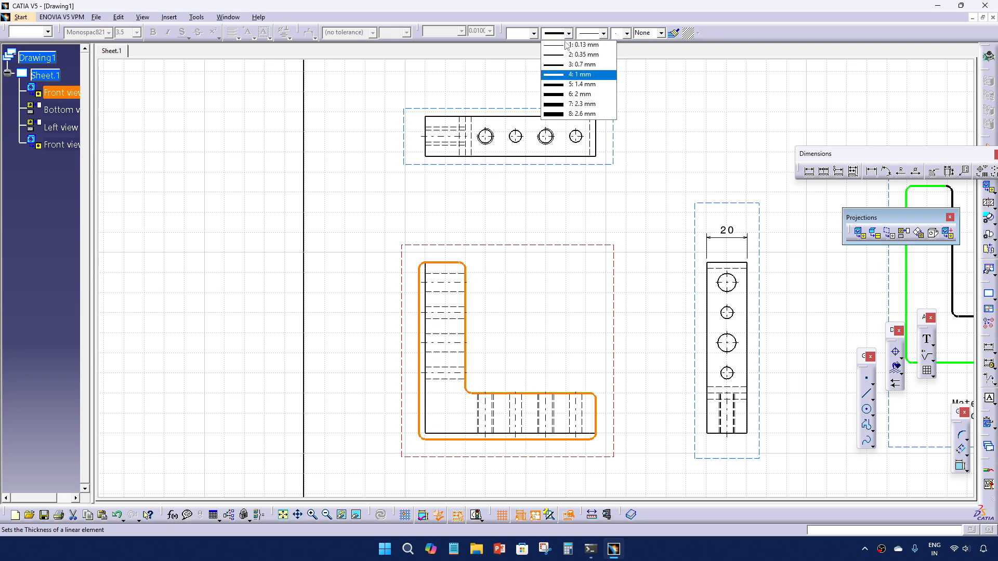
left_click(577, 44)
left_click(599, 35)
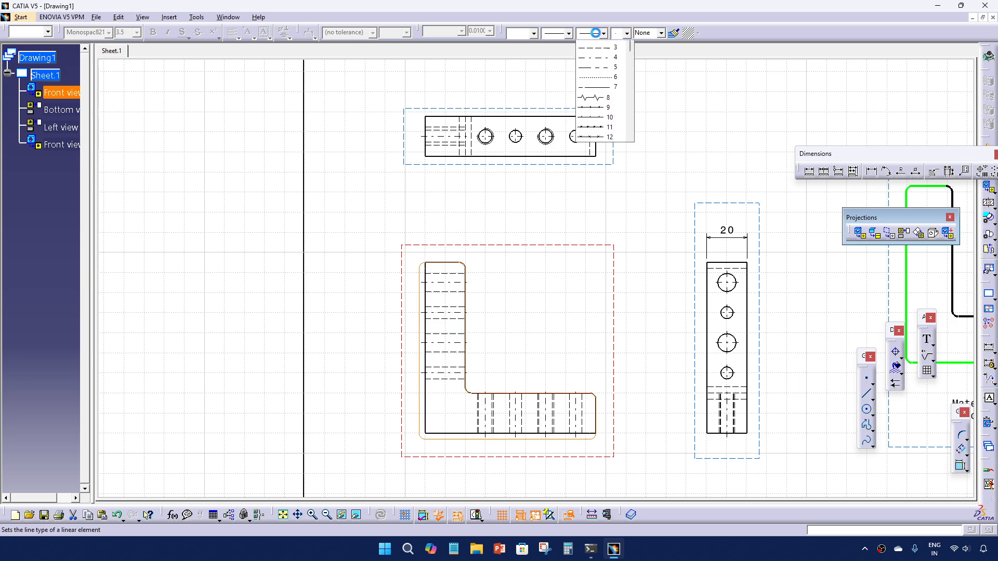
left_click(609, 76)
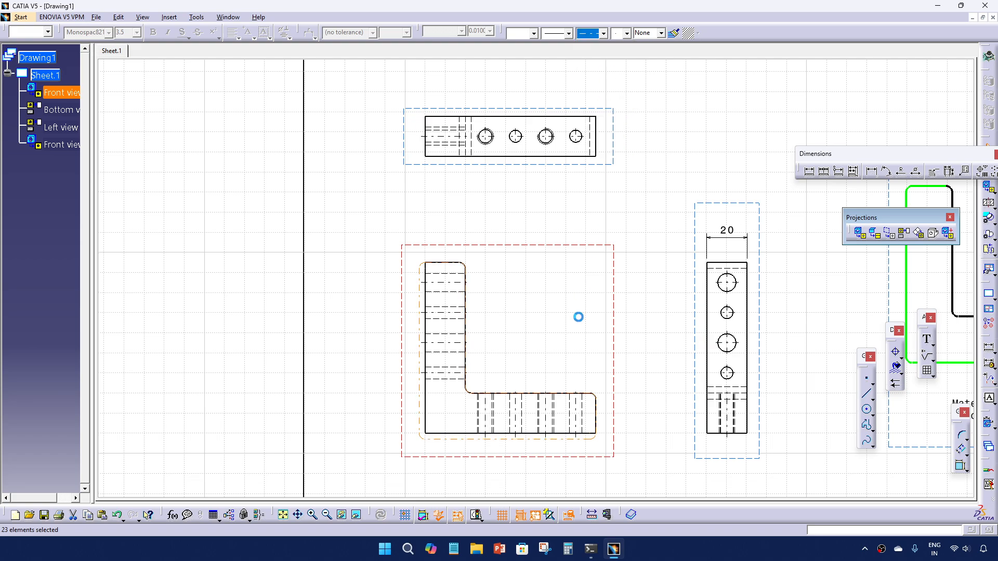
middle_click_drag(650, 383, 648, 327)
left_click(605, 433)
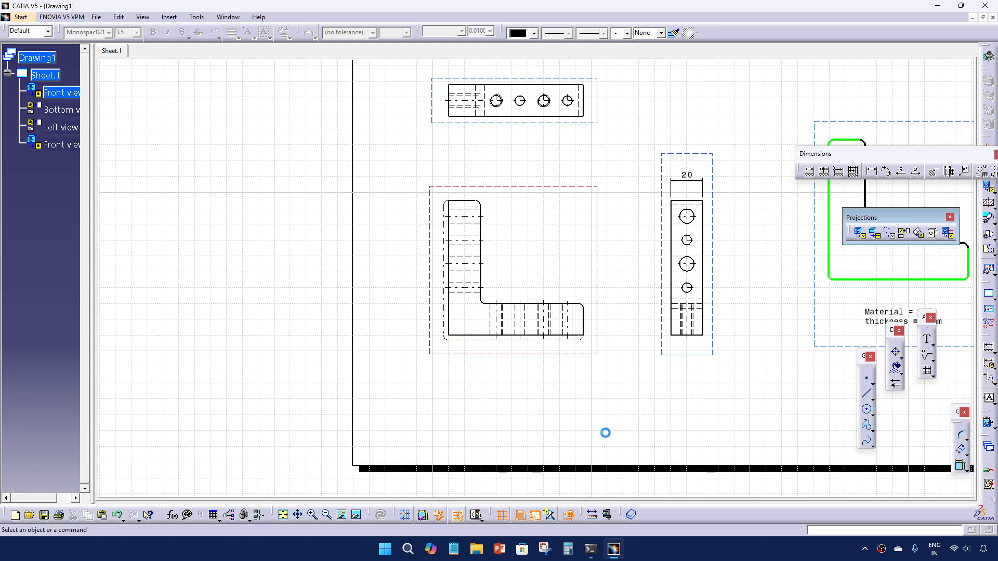
Select the whole connected dash-dot outline with Auto Search and apply the Fix constraint to it
middle_click_drag(596, 391, 627, 390, "ctrl")
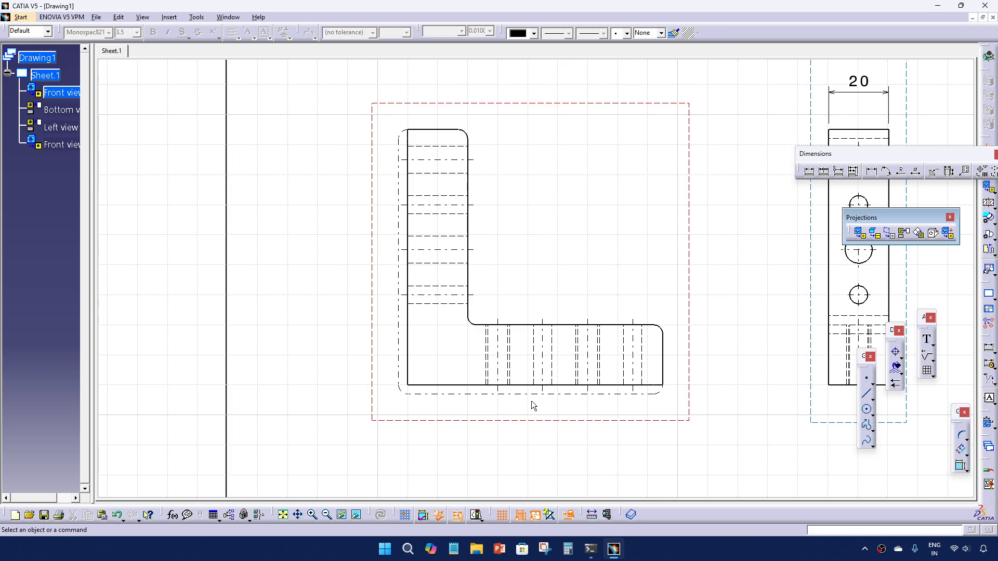
right_click(535, 394)
mouse_move(597, 370)
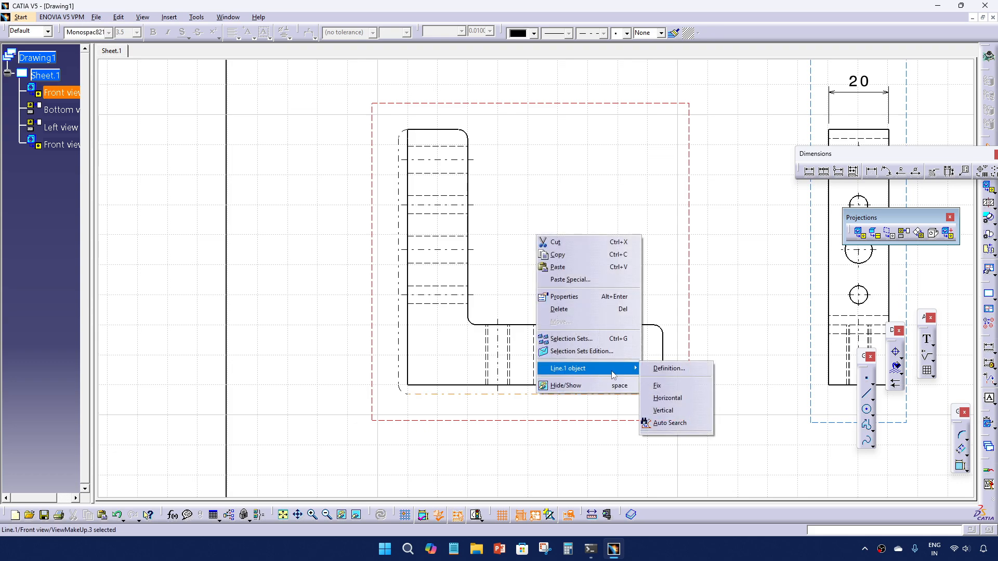
left_click(670, 423)
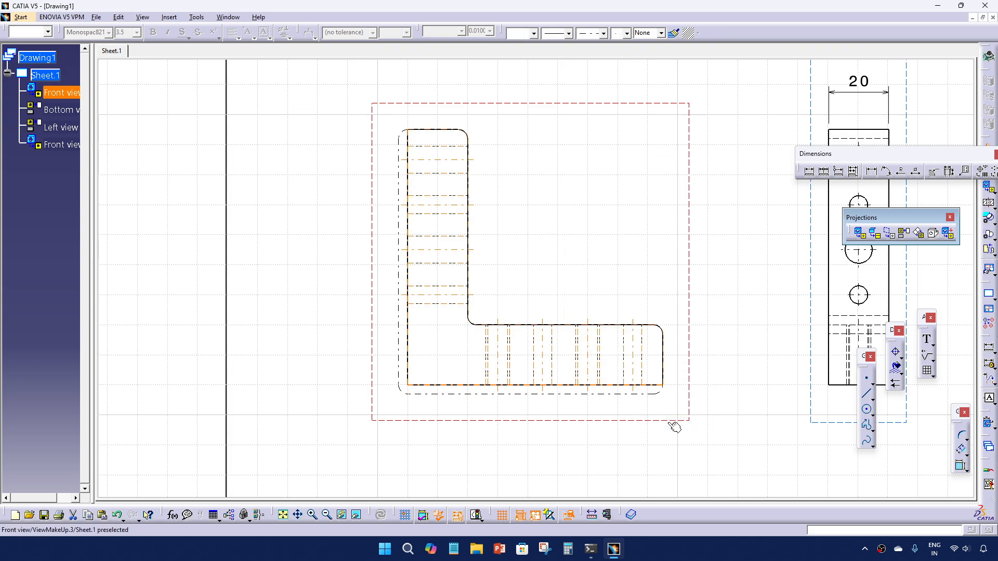
right_click(482, 396)
mouse_move(569, 368)
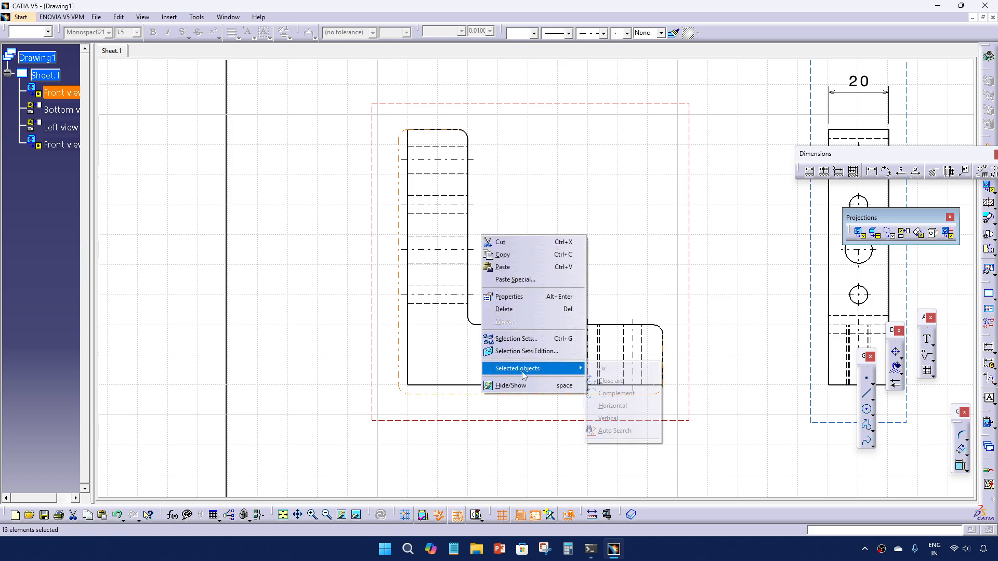
left_click(602, 370)
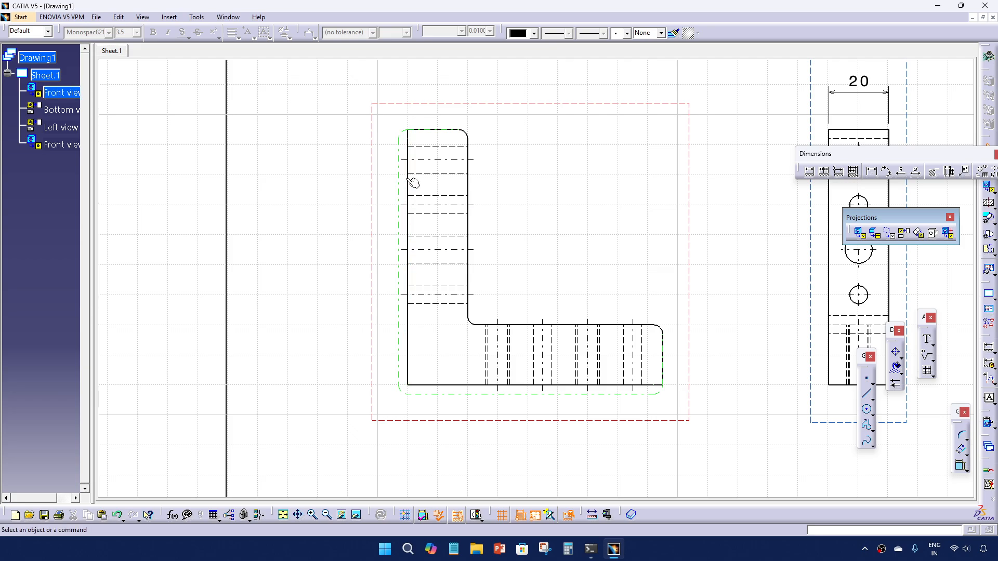
mouse_move(579, 237)
middle_mouse_down("ctrl")
mouse_move(589, 273)
mouse_move(583, 251)
mouse_move(559, 329)
mouse_move(555, 308)
mouse_move(545, 317)
middle_mouse_up("ctrl")
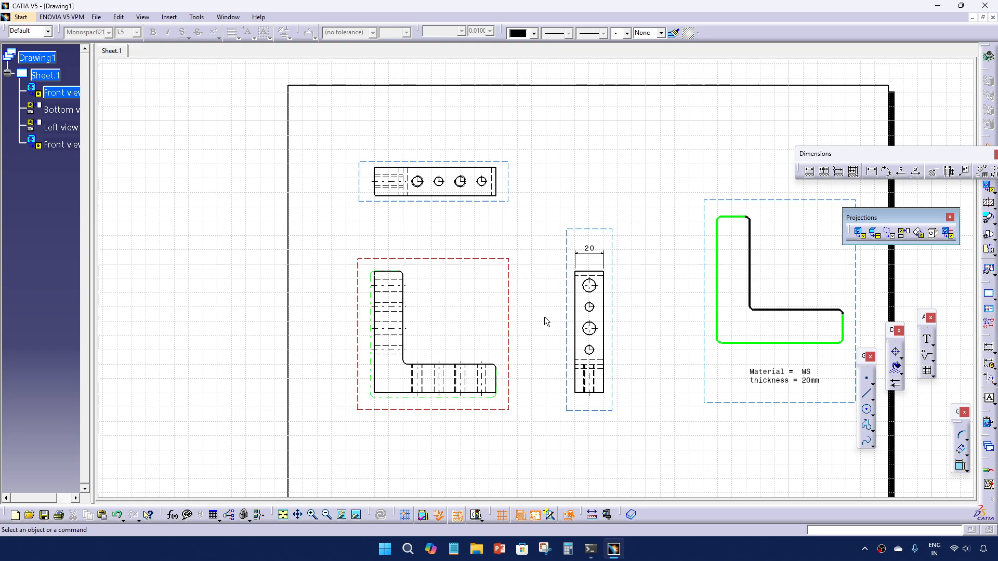
Dimension the overall height of the dash-dot outline, placing the dimension to the left of the front view
left_click(809, 172)
mouse_move(526, 346)
middle_mouse_down()
mouse_move(601, 302)
mouse_move(635, 263)
mouse_move(412, 194)
middle_mouse_up()
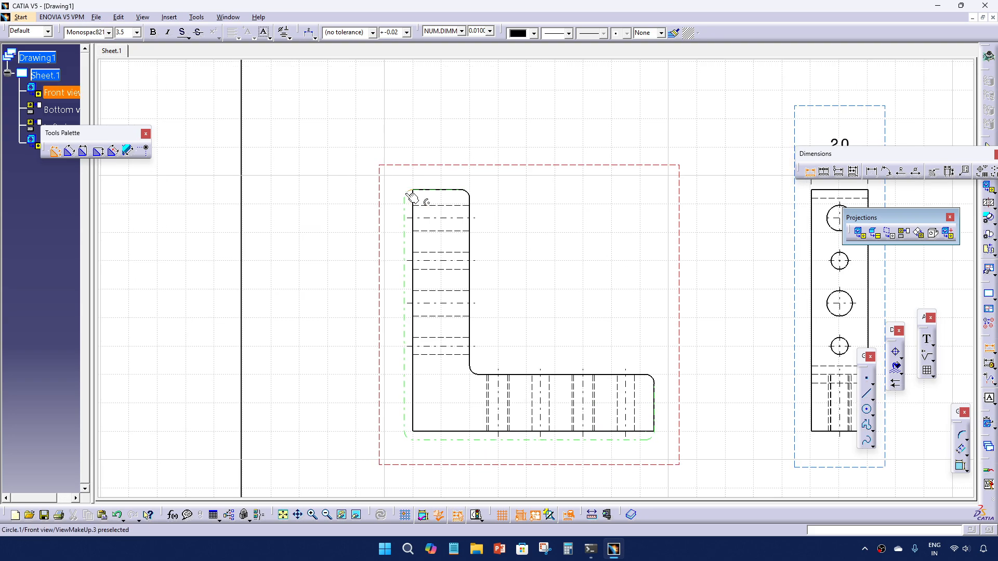
left_click(450, 195)
left_click(465, 432)
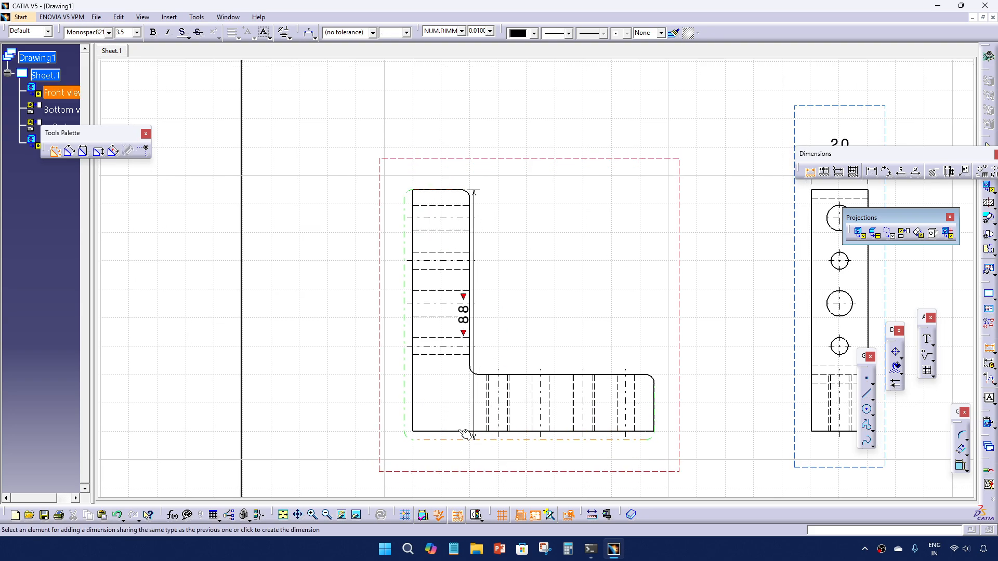
left_click(362, 379)
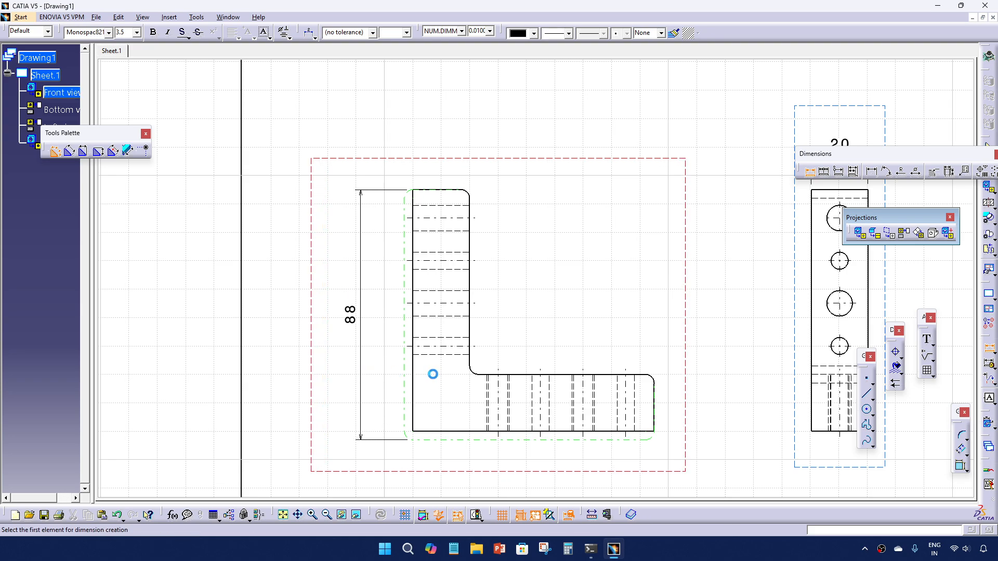
Dimension the overall width of the dash-dot outline, placing the dimension below the front view
left_click(411, 374)
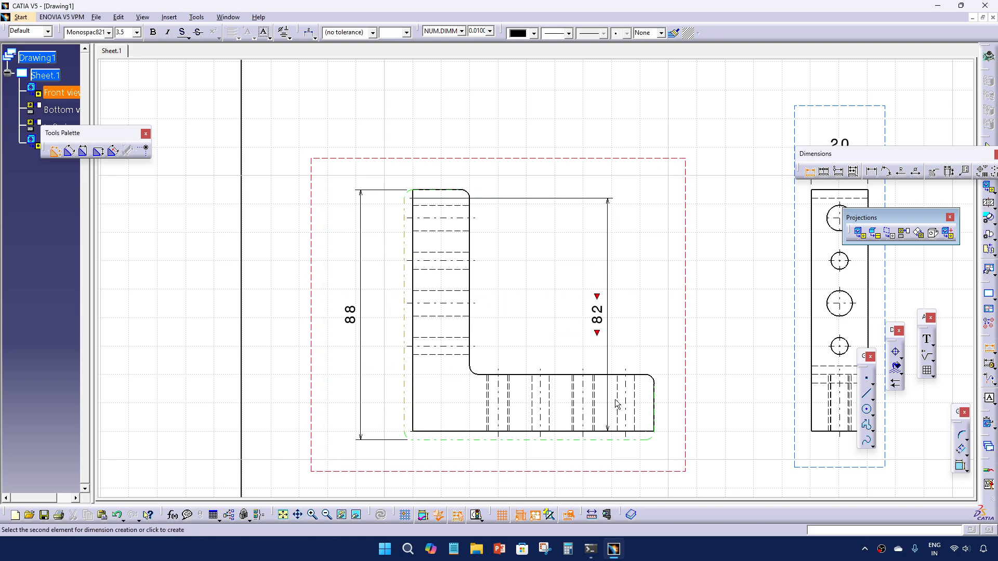
left_click(655, 401)
middle_click_drag(474, 431, 465, 322)
left_click(509, 367)
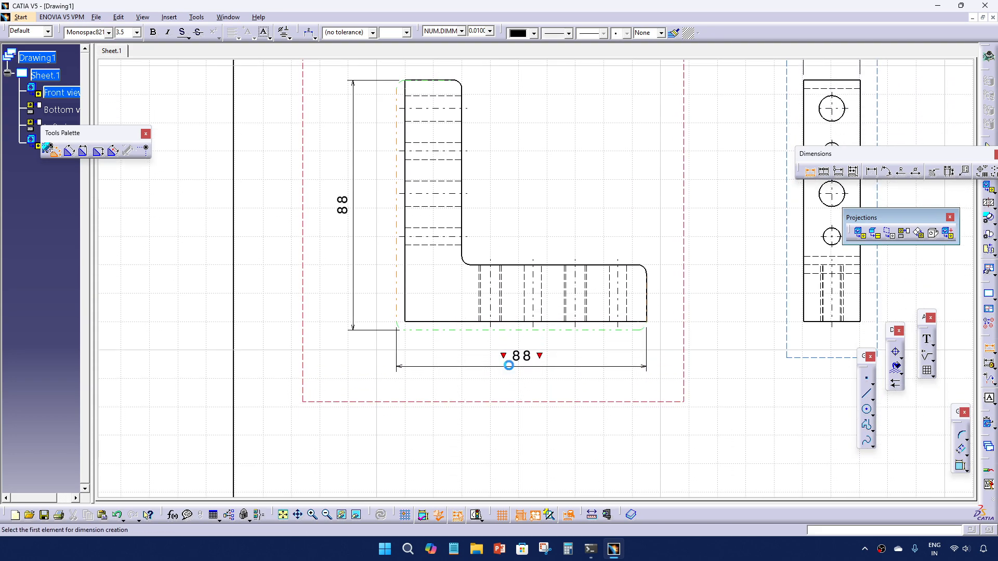
scroll(446, 408, "down", 3)
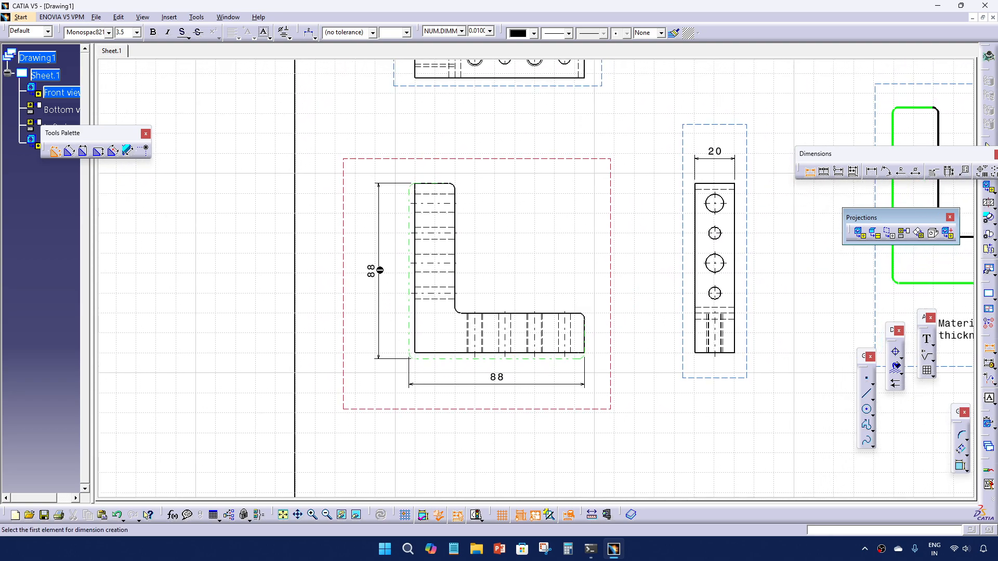
key("Escape")
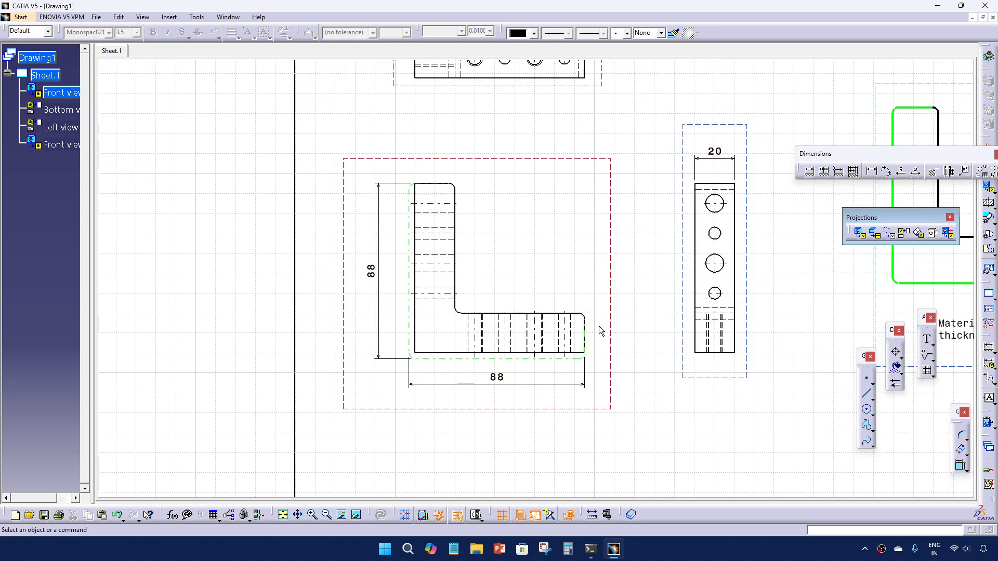
Examine the dimensioned front view alongside the left view and the separate L profile with its material note
scroll(620, 290, "down", 1)
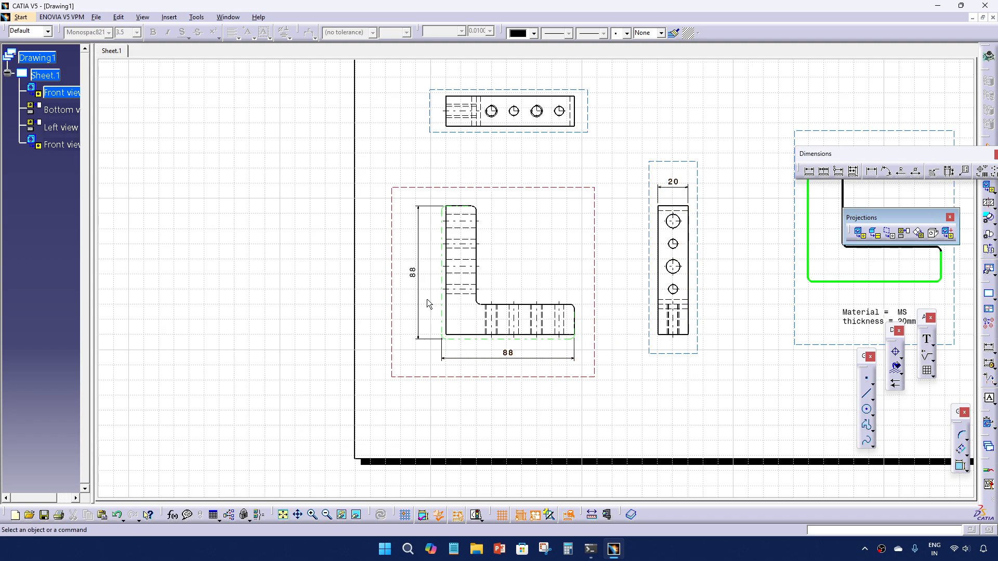
mouse_move(588, 339)
middle_mouse_down()
mouse_move(585, 364)
mouse_move(586, 338)
middle_mouse_up()
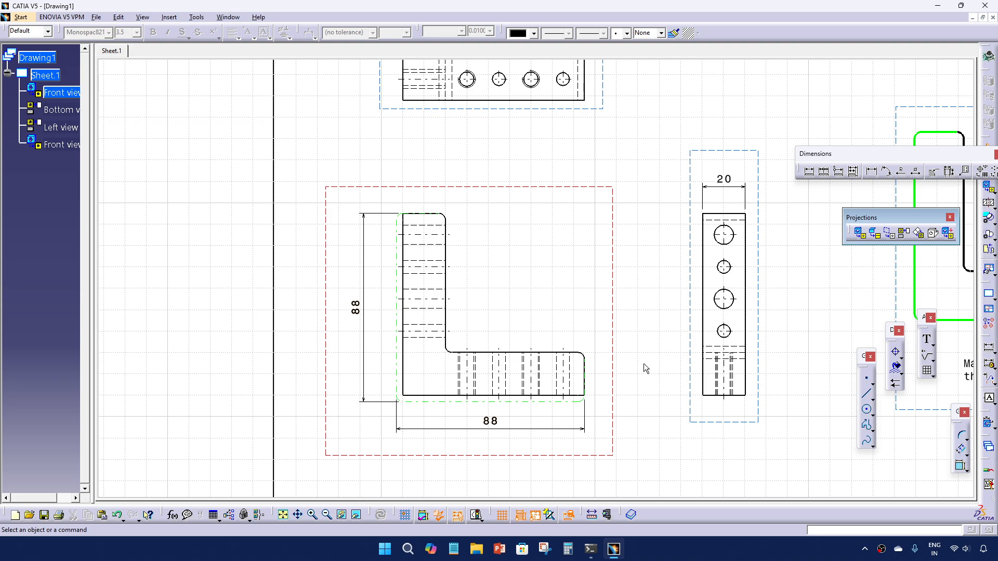
mouse_move(655, 344)
middle_mouse_down()
mouse_move(646, 381)
mouse_move(619, 395)
mouse_move(530, 341)
mouse_move(568, 338)
mouse_move(584, 372)
mouse_move(591, 351)
mouse_move(632, 378)
middle_mouse_up()
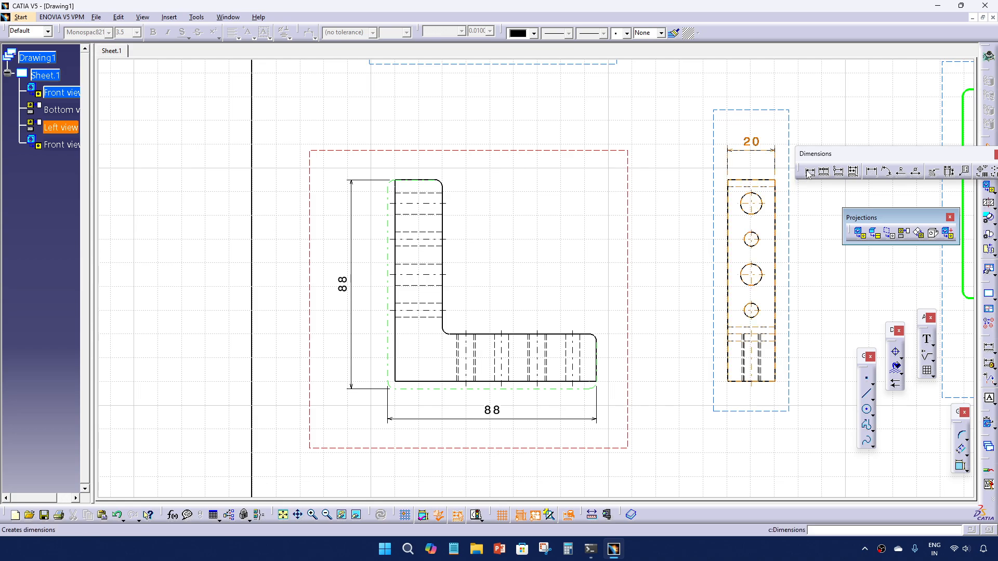
left_click(809, 171)
mouse_move(602, 375)
middle_mouse_down()
mouse_move(606, 346)
mouse_move(601, 375)
middle_mouse_up()
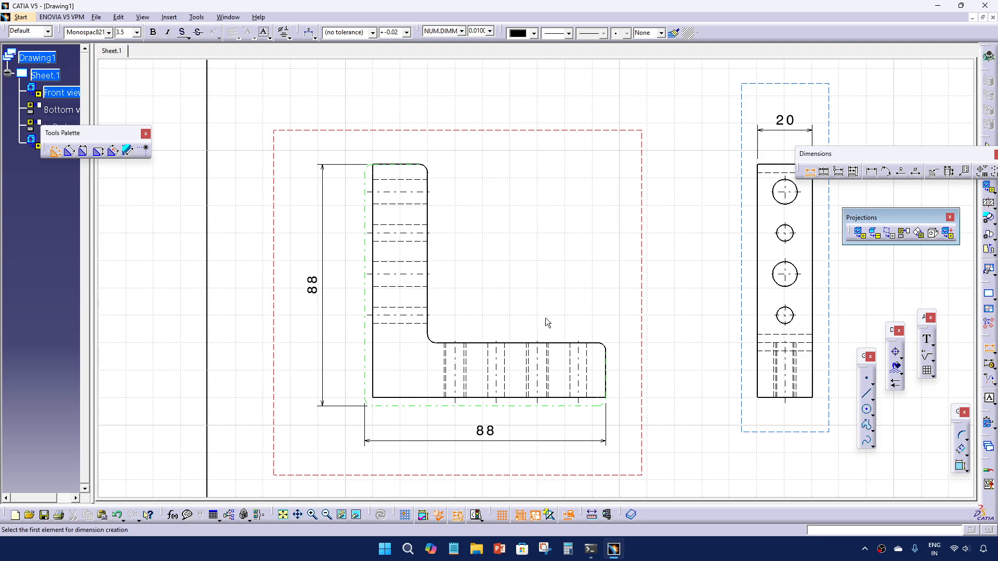
middle_click_drag(546, 319, 545, 333, "ctrl")
middle_click_drag(633, 344, 508, 366)
key("Escape")
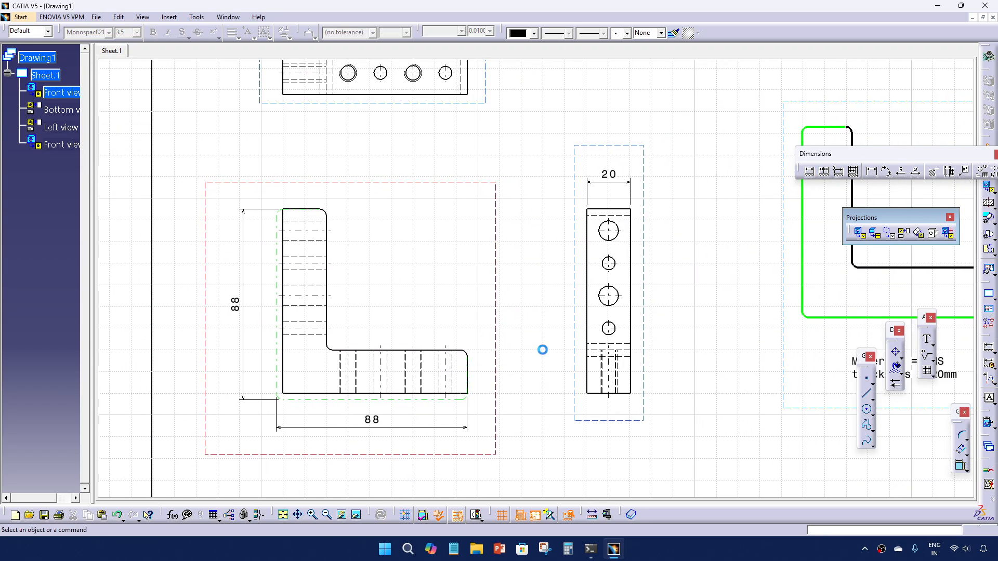
middle_click_drag(546, 337, 550, 353, "ctrl")
middle_click_drag(567, 348, 484, 376)
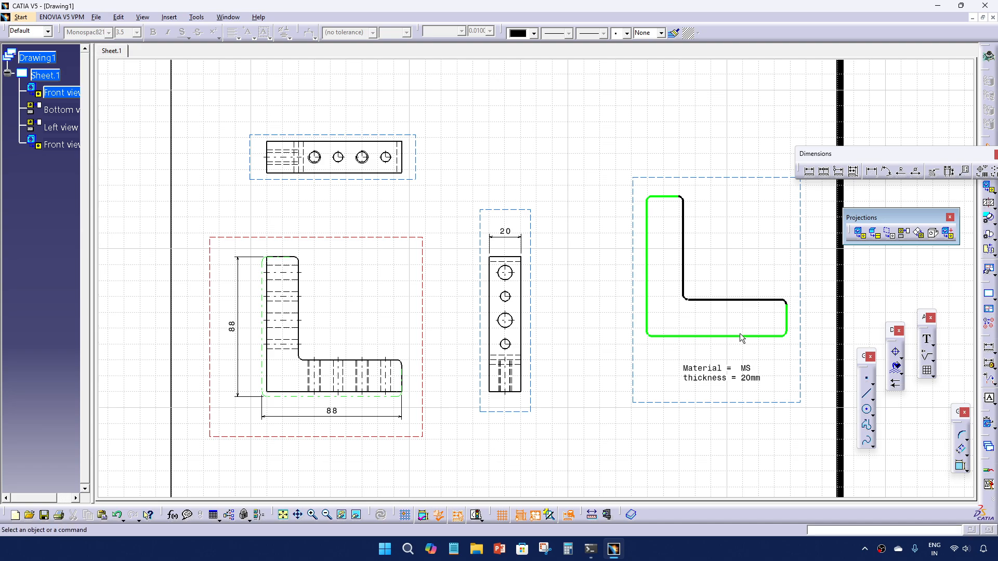
middle_click_drag(498, 333, 596, 307)
middle_click_drag(597, 306, 600, 291, "ctrl")
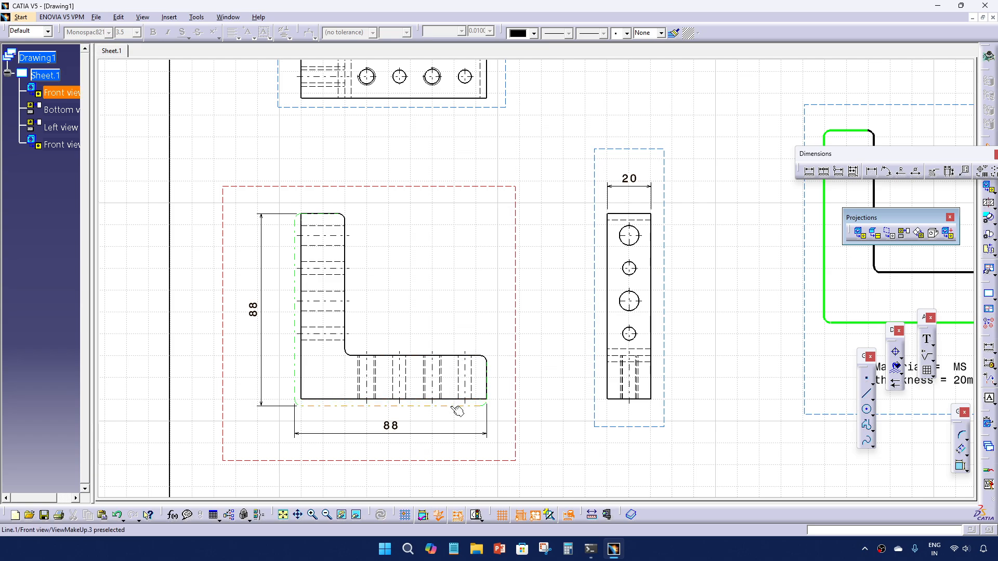
left_click(520, 399)
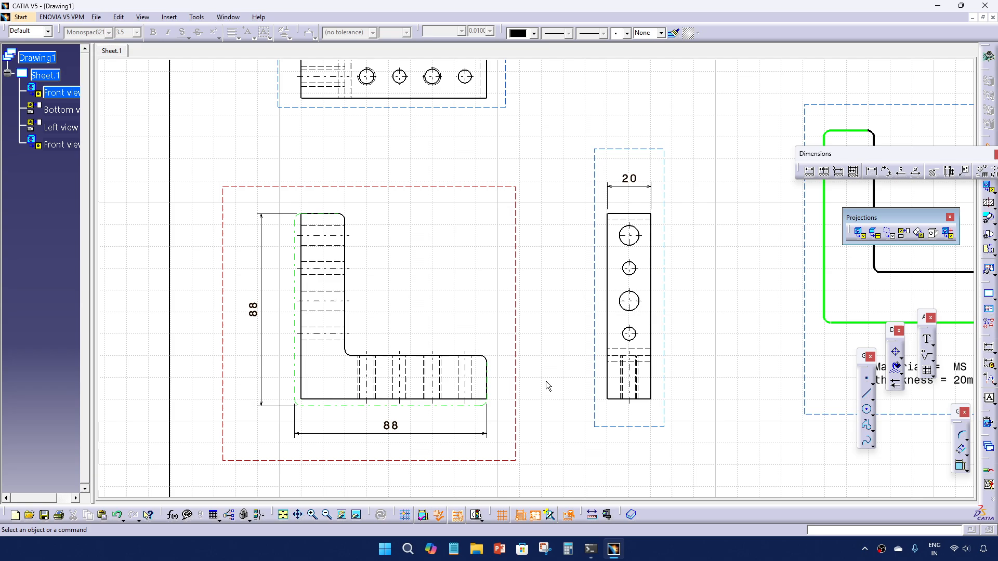
middle_click_drag(554, 345, 552, 348)
middle_click_drag(551, 347, 443, 352, "ctrl")
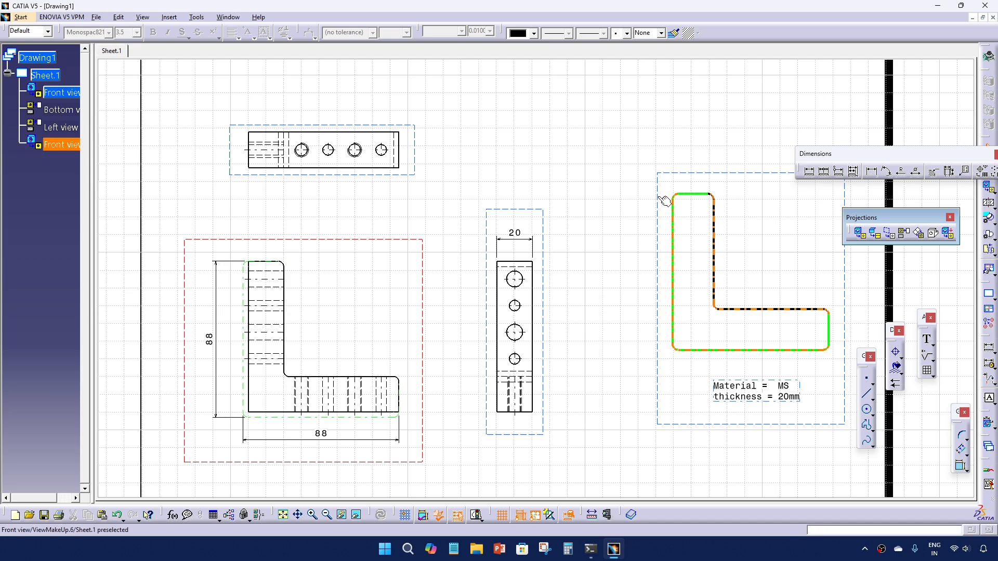
middle_click_drag(584, 371, 666, 350)
middle_click_drag(533, 358, 536, 341, "ctrl")
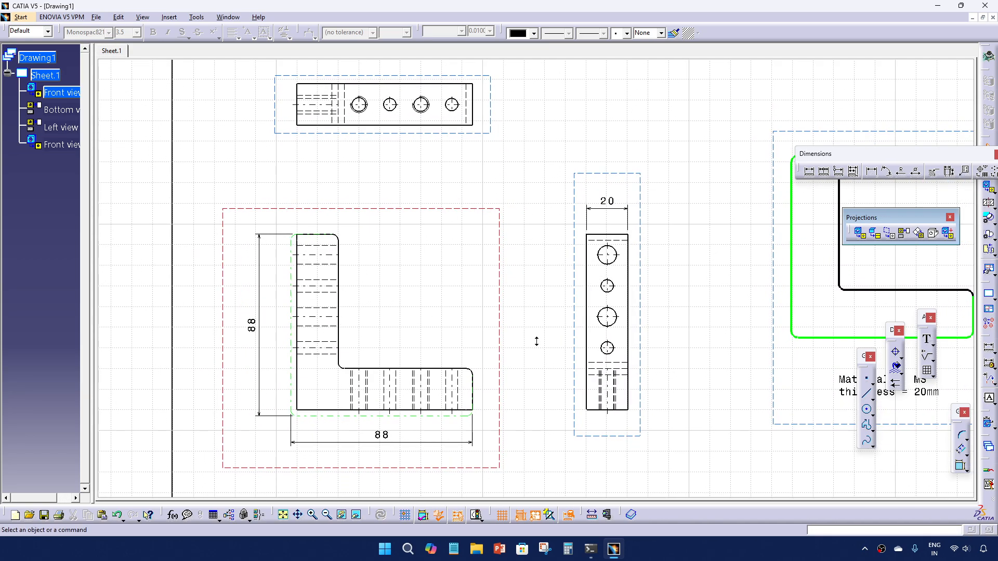
Try to dimension from the dash-dot outline to the vertical leg's inner edge above the front view, and delete that dimension
left_click(812, 176)
mouse_move(427, 245)
middle_mouse_down()
mouse_move(509, 272)
mouse_move(507, 242)
middle_mouse_up()
middle_click_drag(458, 265, 550, 266)
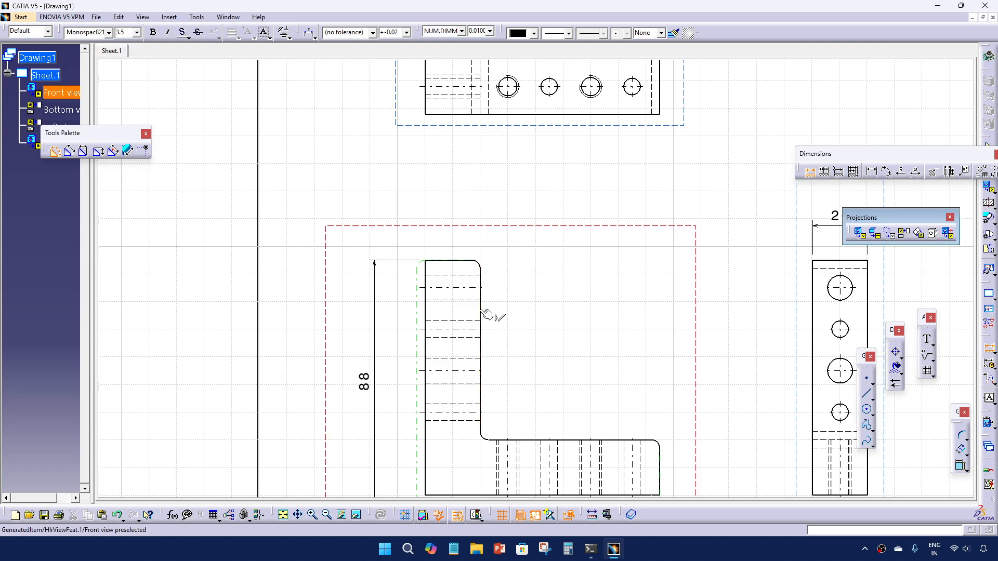
left_click(481, 313)
left_click(417, 345)
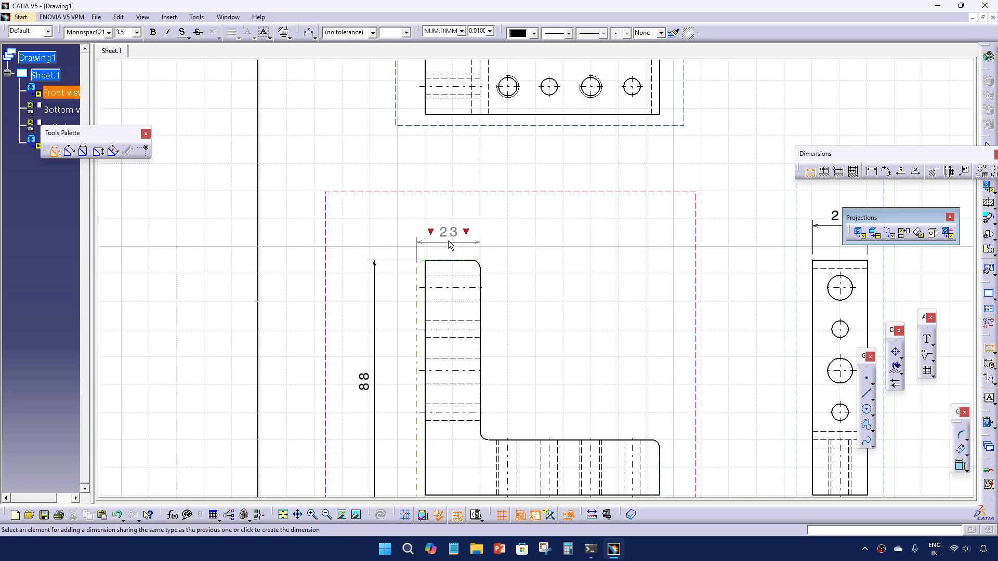
left_click(450, 231)
left_click(536, 264)
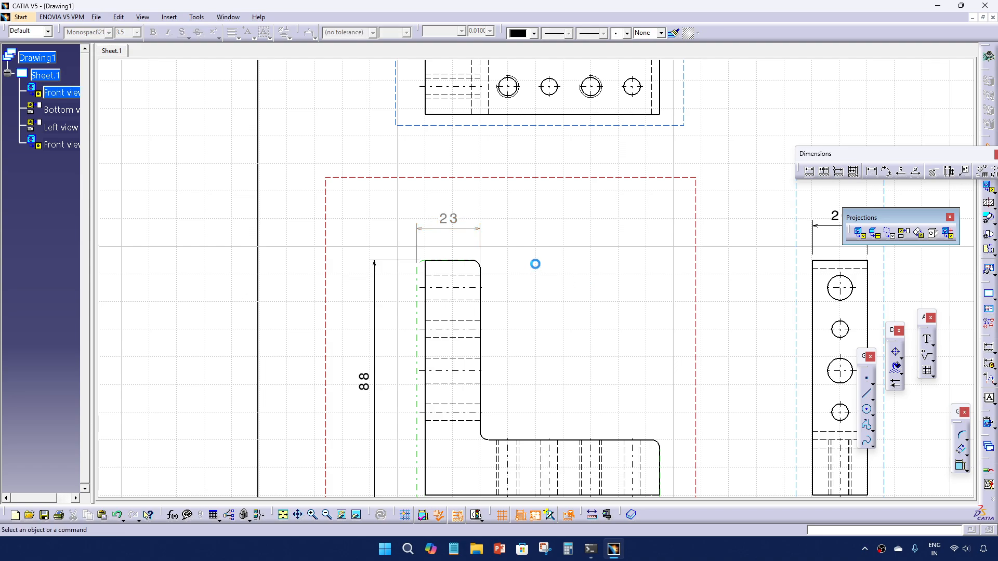
left_click(446, 218)
key("Delete")
left_click(480, 318)
left_click(529, 320)
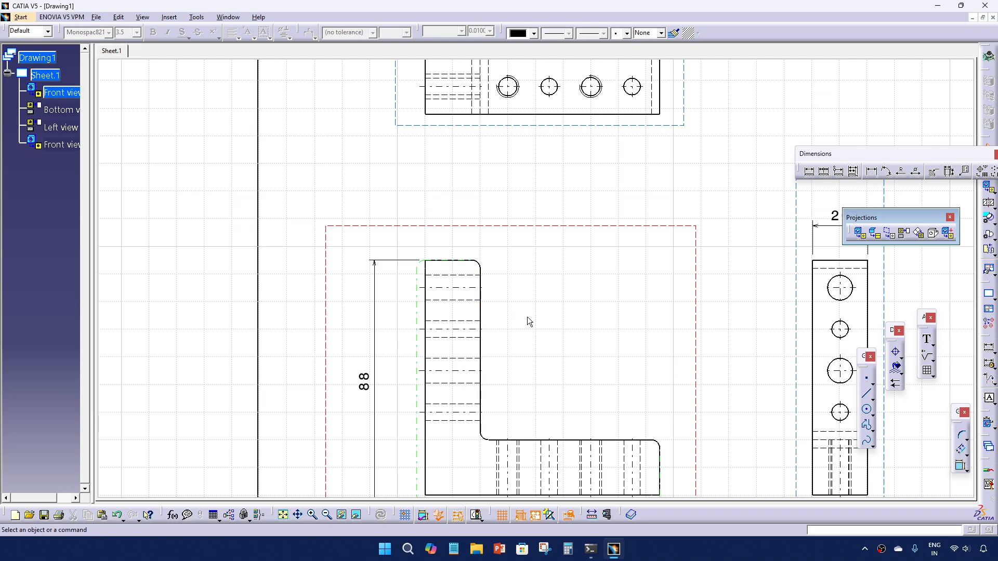
middle_click_drag(556, 355, 537, 278)
left_click(598, 364)
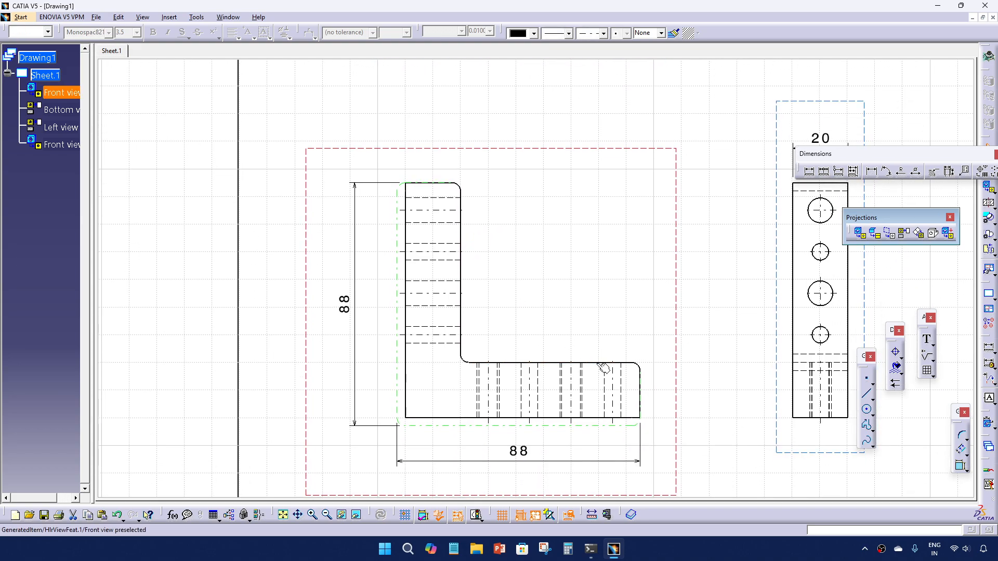
left_click(647, 317)
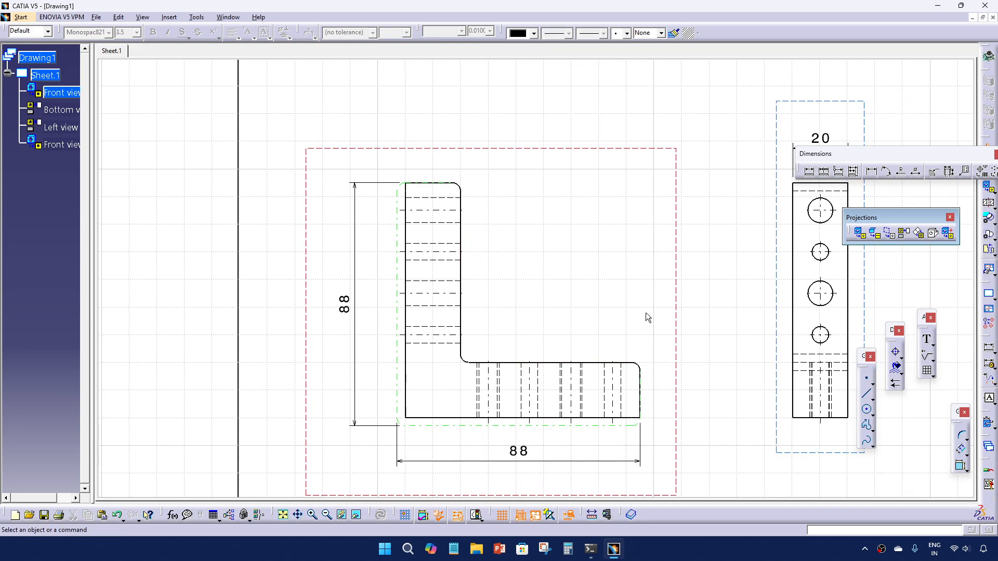
Dimension the width from the vertical leg's inner edge to the dash-dot outline, placing the dimension above the front view's leg
left_click(810, 172)
middle_click_drag(555, 236, 614, 303)
left_click(523, 305)
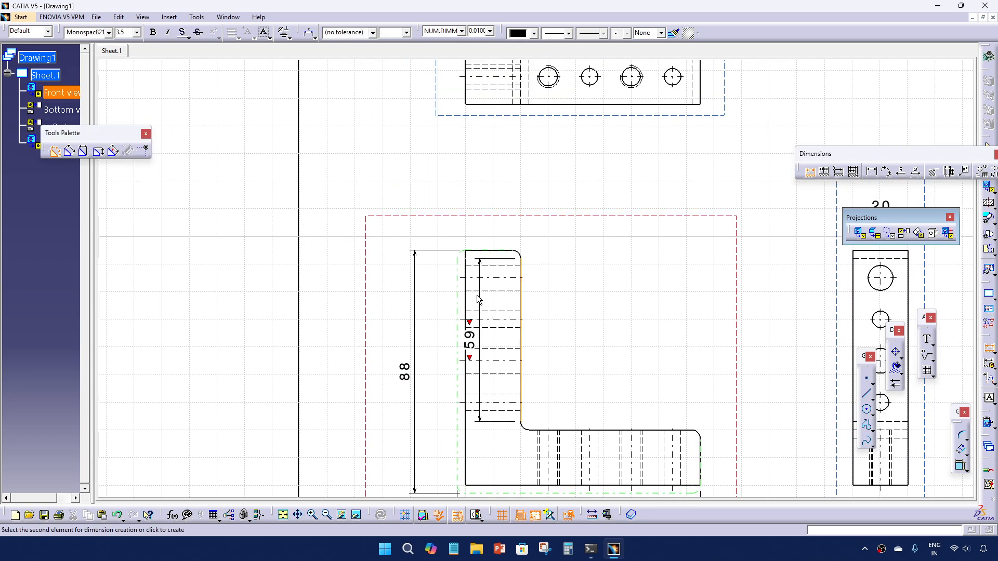
left_click(458, 291)
left_click(490, 220)
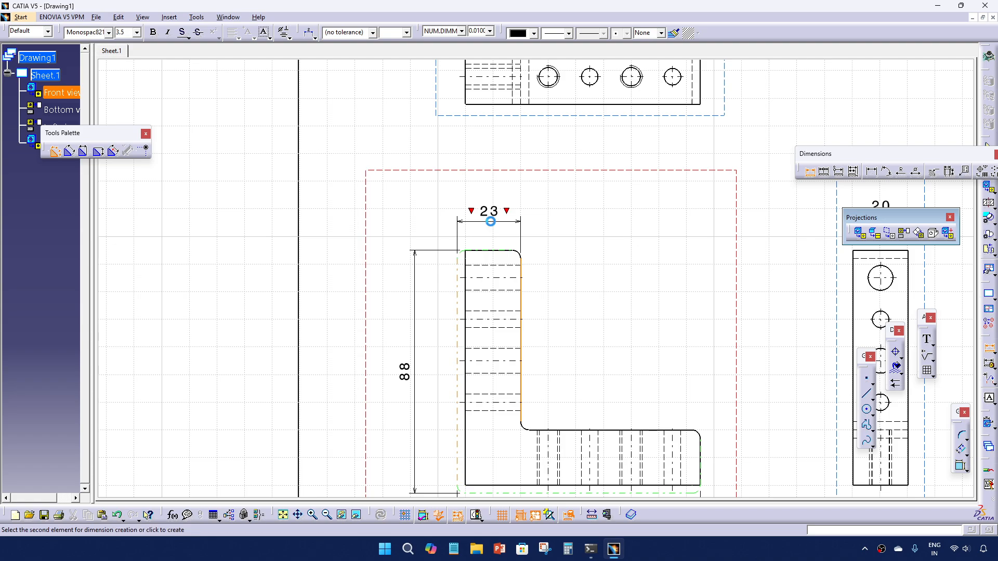
middle_click_drag(570, 284, 536, 251)
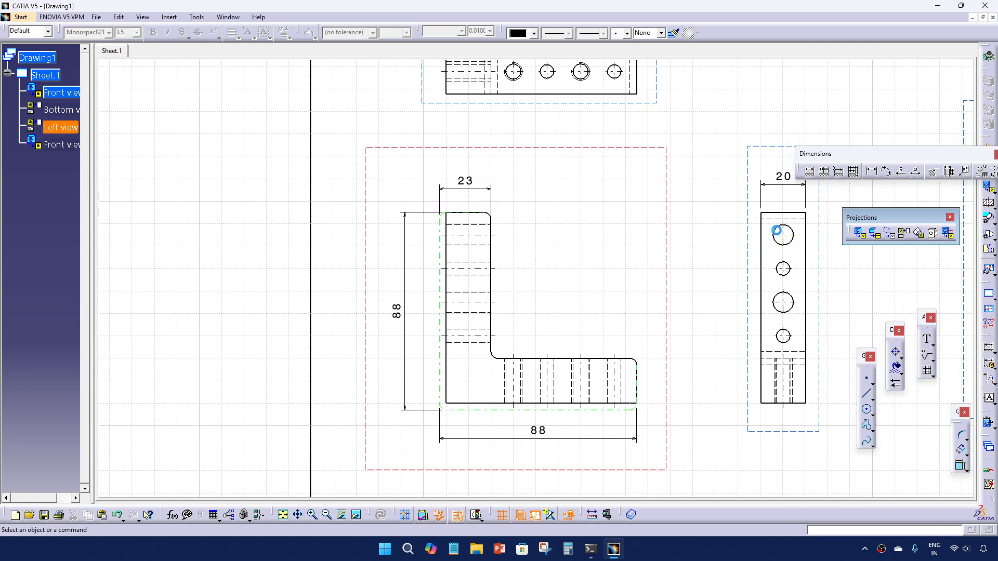
Dimension the height from the horizontal leg's upper edge to the dash-dot outline below, placing the dimension beyond the leg's free end
left_click(810, 172)
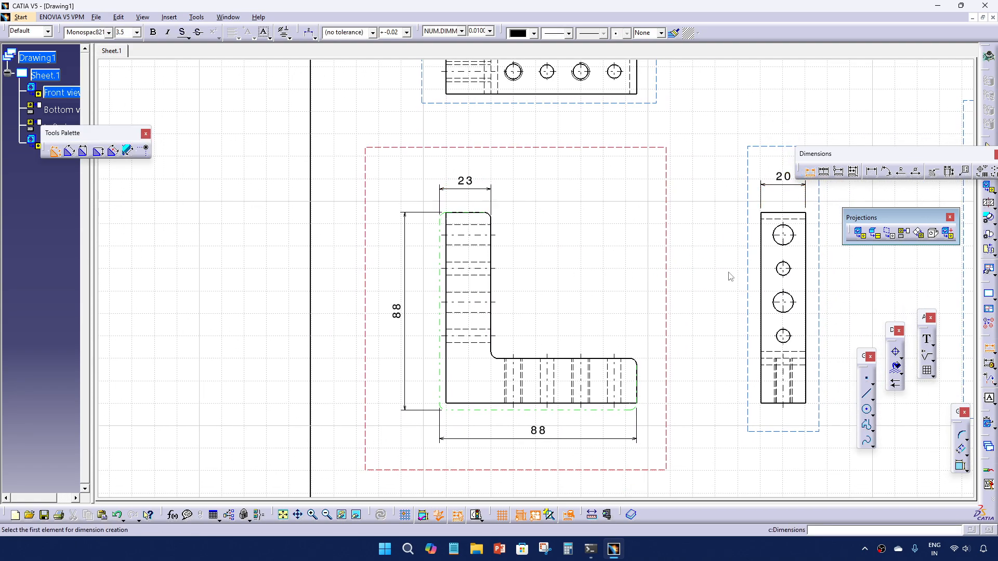
left_click(606, 358)
left_click(603, 408)
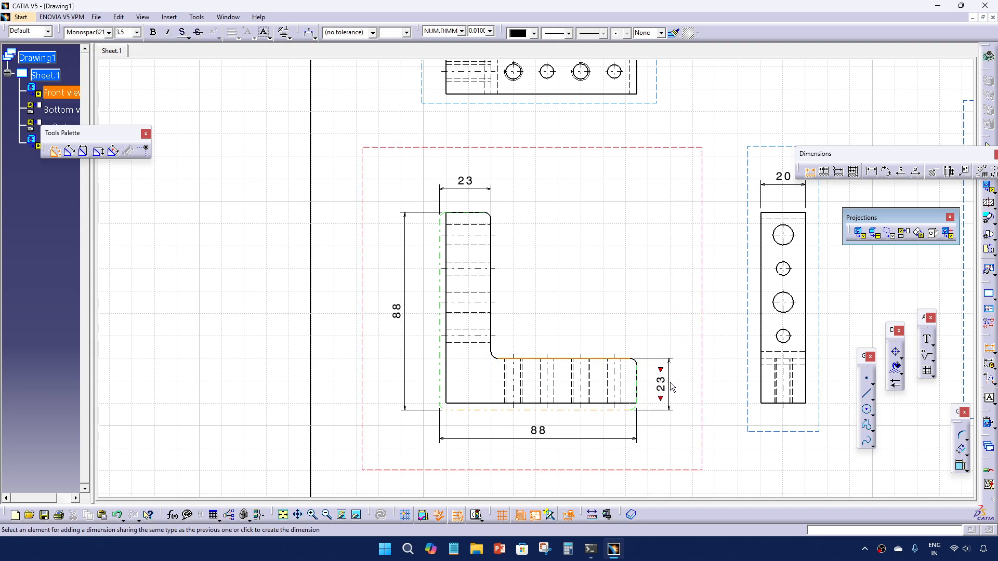
left_click(678, 384)
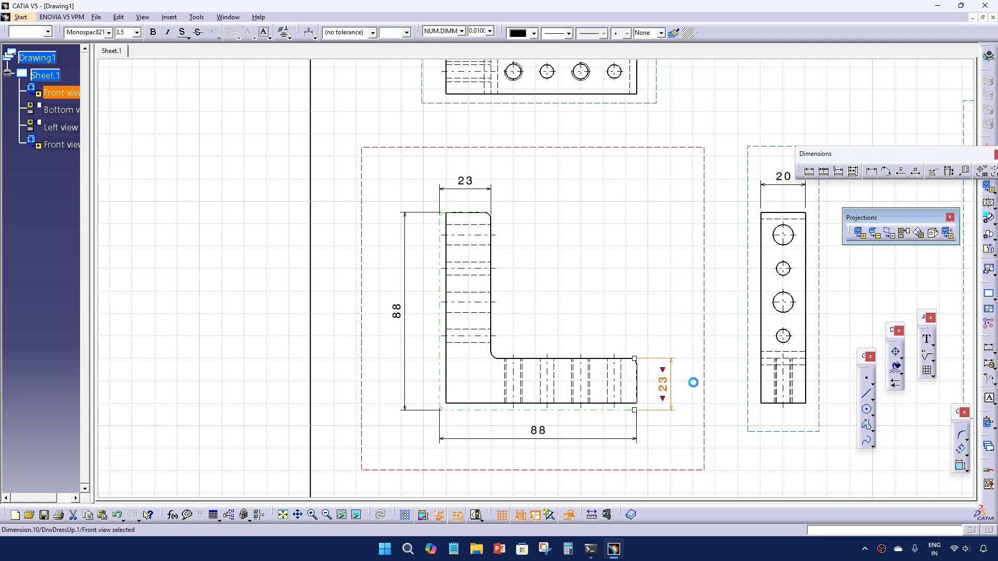
left_click(809, 172)
scroll(608, 273, "up", 2)
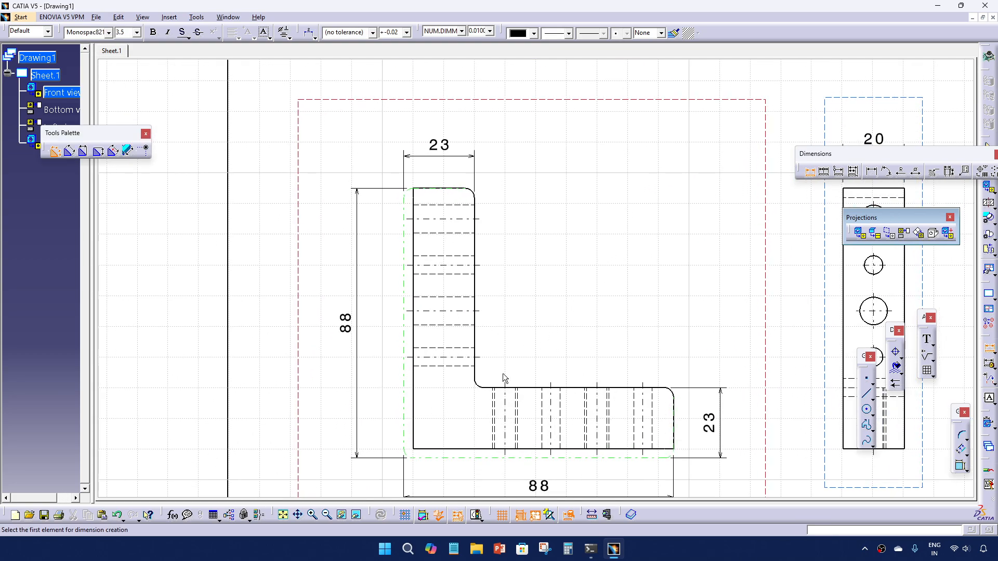
scroll(504, 373, "up", 2)
left_click(472, 374)
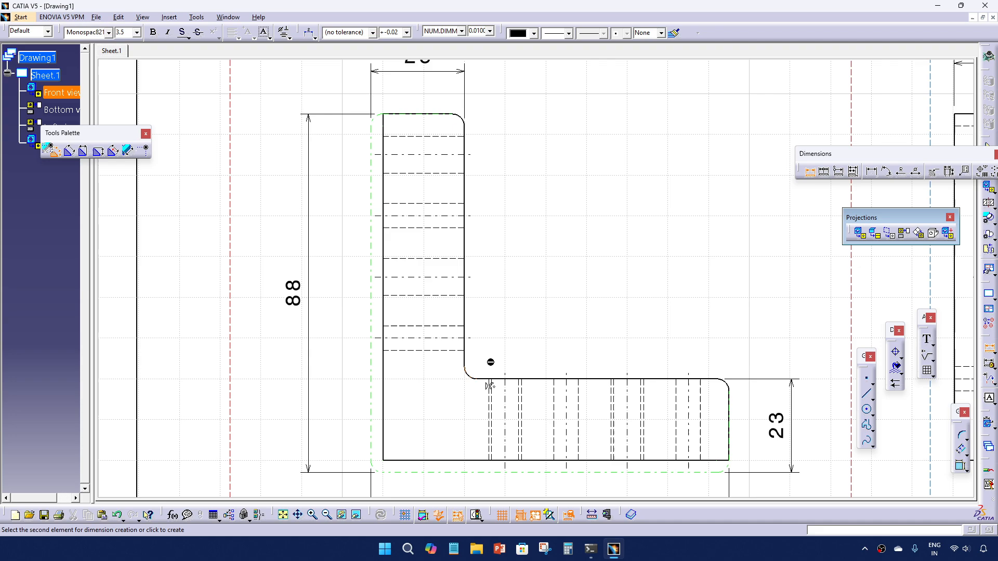
key("Escape")
left_click(476, 381)
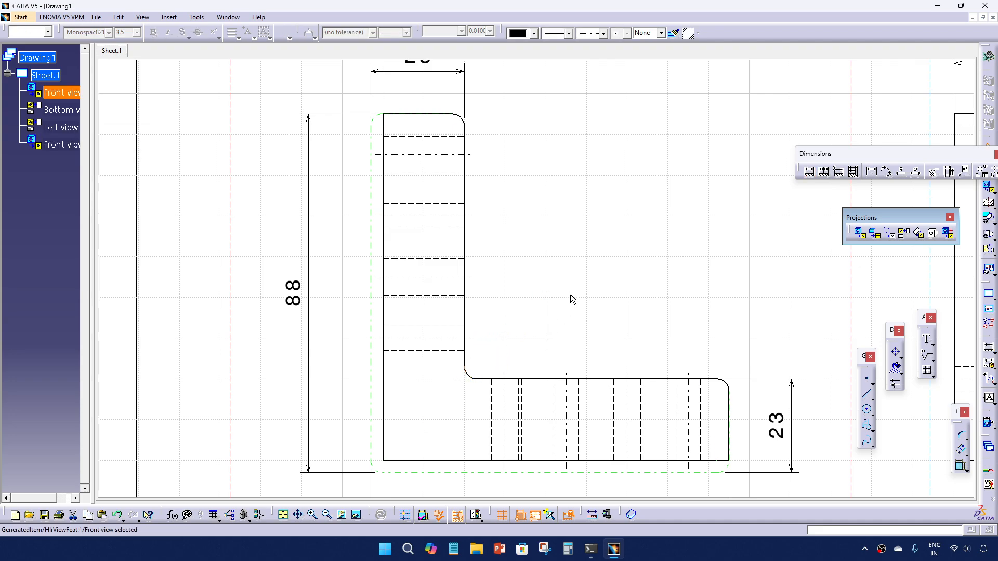
left_click(514, 348)
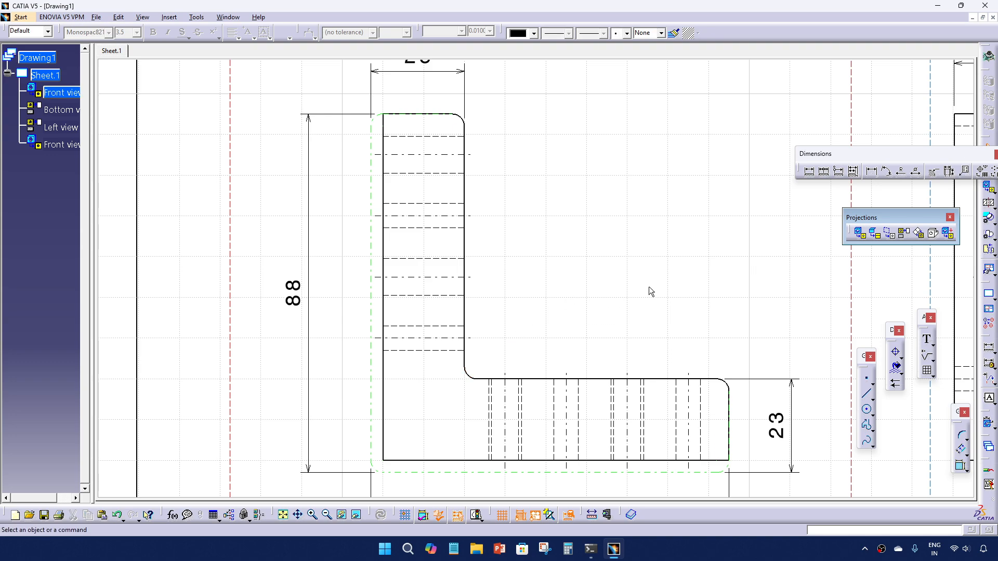
Dimension the inner corner fillet of the front view as a radius, using a bent leader line with horizontal text
left_click(807, 173)
left_click(475, 376)
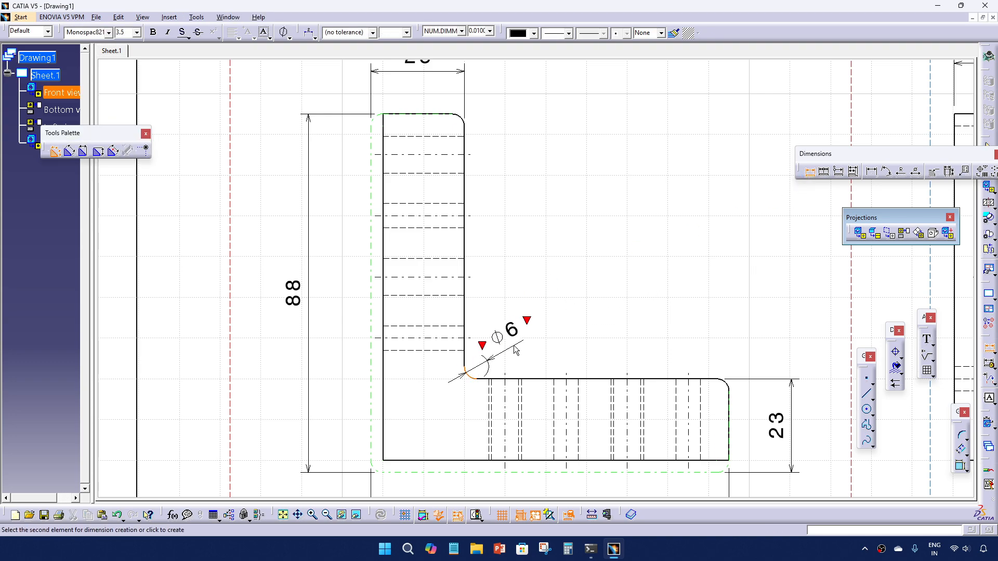
right_click(531, 328)
left_click(558, 348)
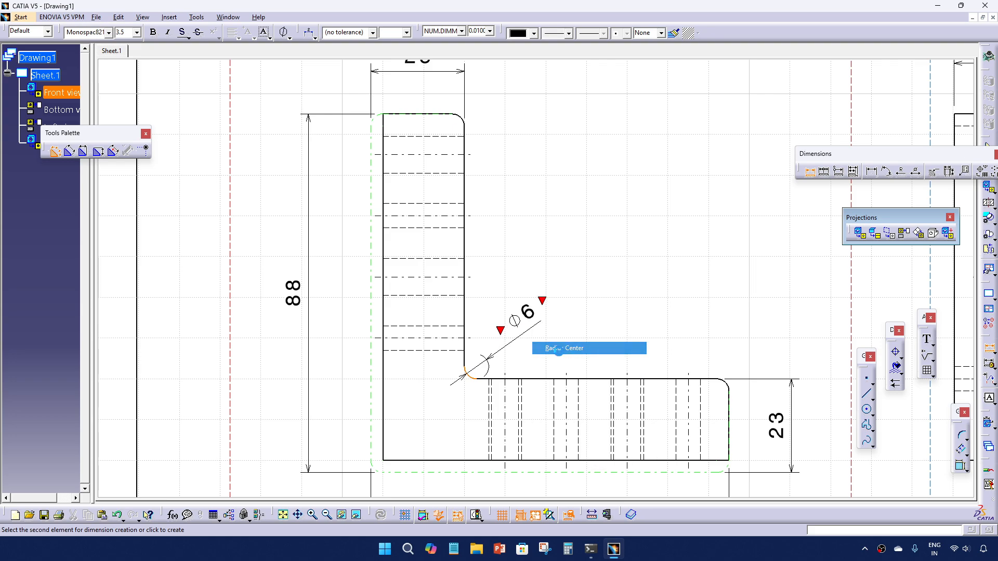
left_click(312, 36)
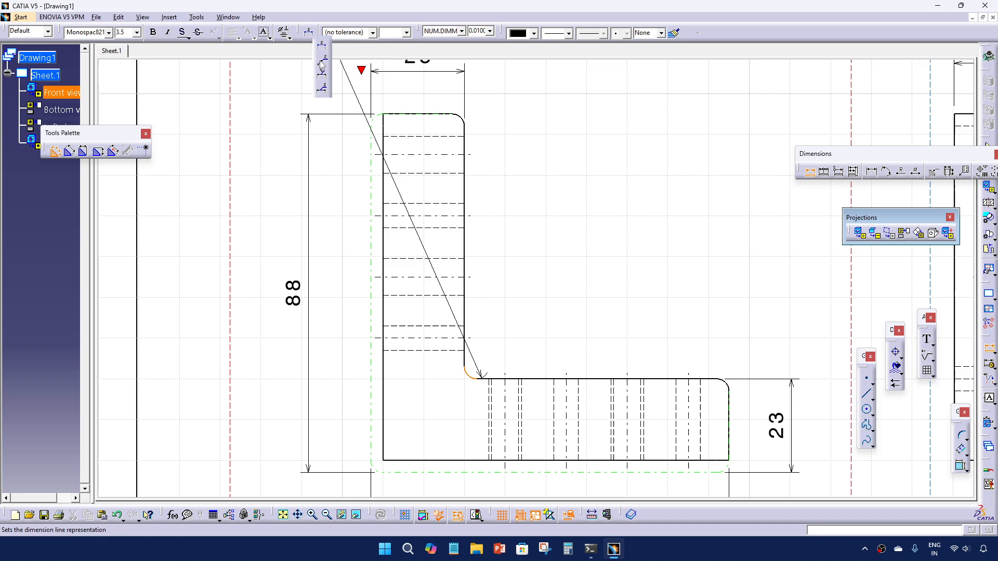
left_click(510, 335)
left_click(535, 326)
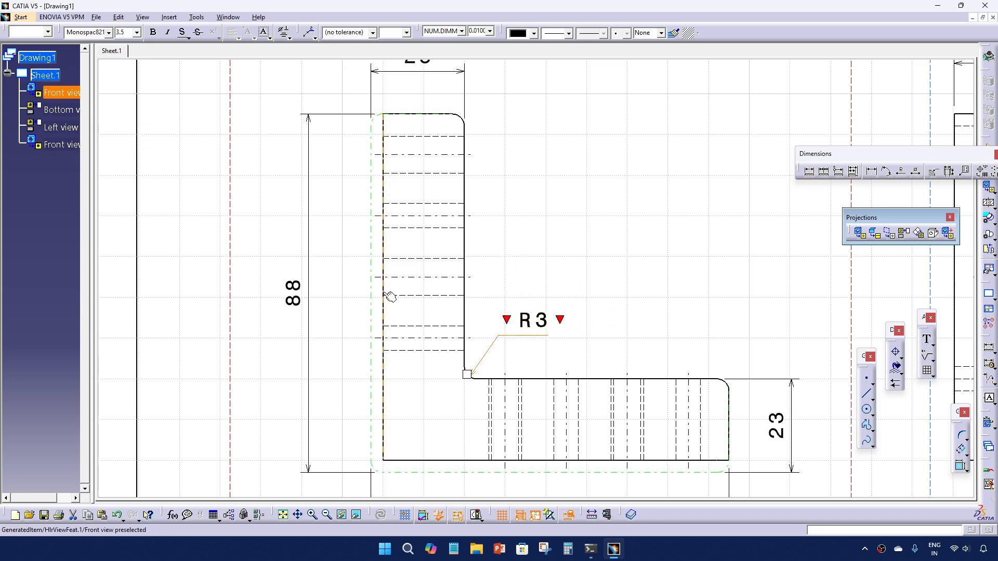
Add the text TYP. below the inner fillet's radius dimension and shift its leader slightly away from the corner
right_click(538, 326)
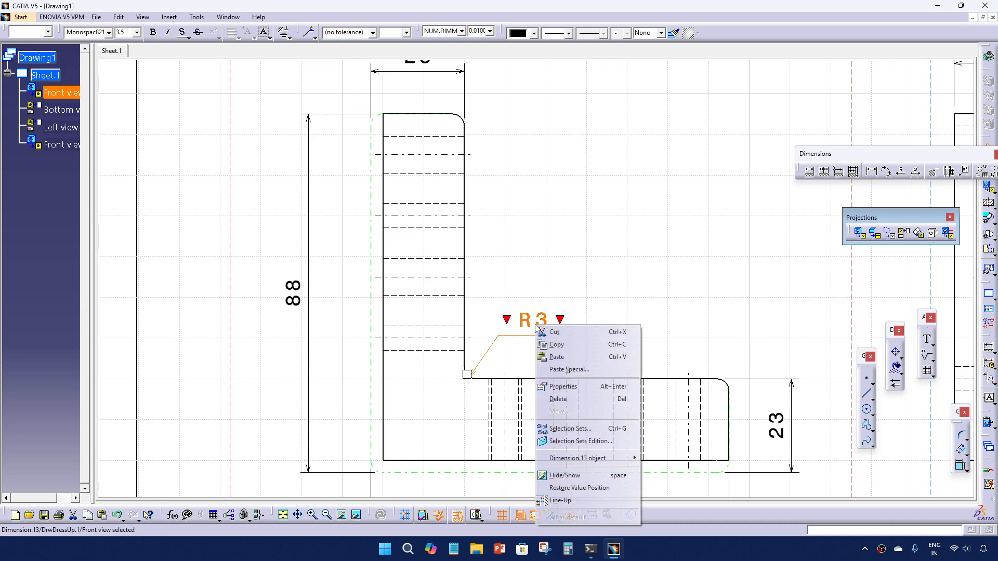
left_click(564, 387)
left_click(894, 228)
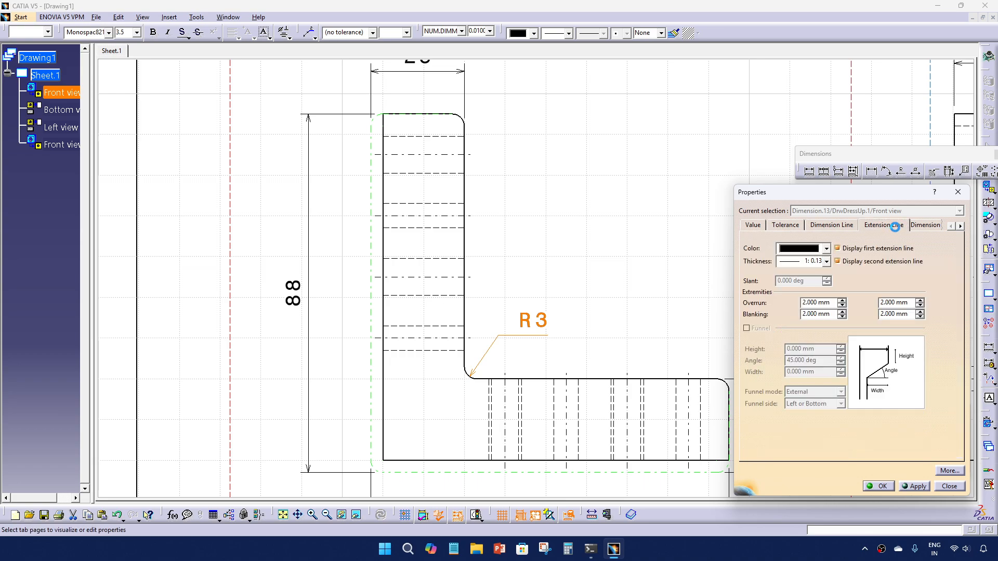
left_click(923, 225)
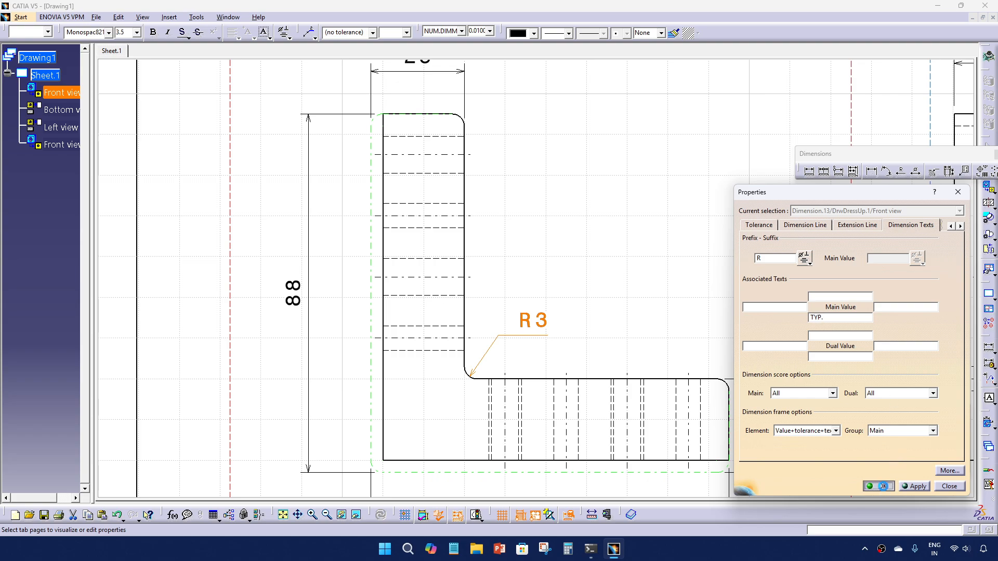
key("Return")
mouse_move(497, 336)
left_mouse_down()
mouse_move(537, 327)
mouse_move(513, 329)
left_mouse_up()
left_click(623, 324)
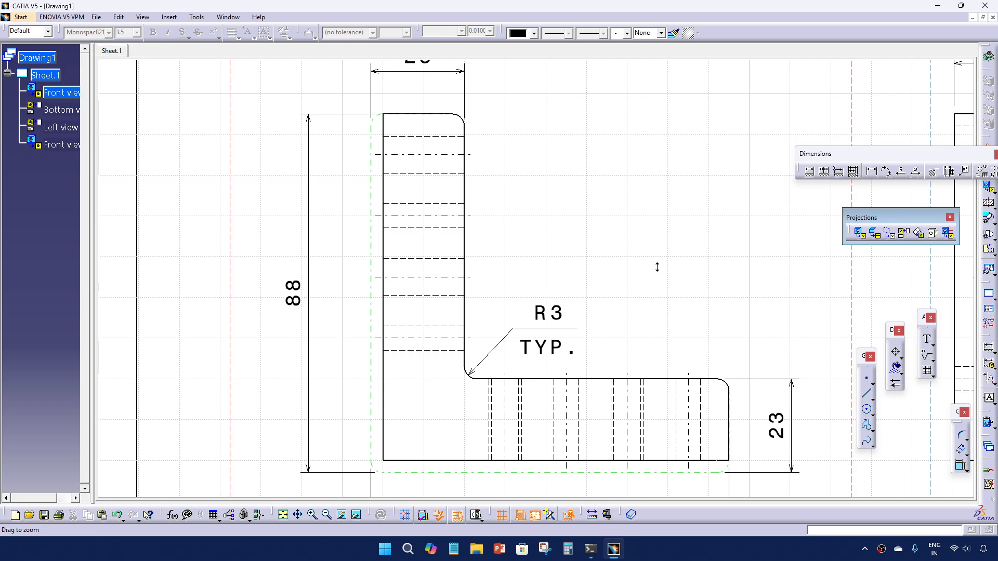
Dimension the horizontal leg's finished thickness between its upper and lower solid edges, placing it between the leg and the 23 dimension
mouse_move(657, 268)
middle_mouse_down()
mouse_move(568, 238)
mouse_move(592, 287)
middle_mouse_up()
mouse_move(555, 260)
middle_mouse_down()
mouse_move(615, 345)
mouse_move(644, 289)
mouse_move(568, 279)
mouse_move(571, 303)
mouse_move(419, 332)
mouse_move(411, 364)
middle_mouse_up()
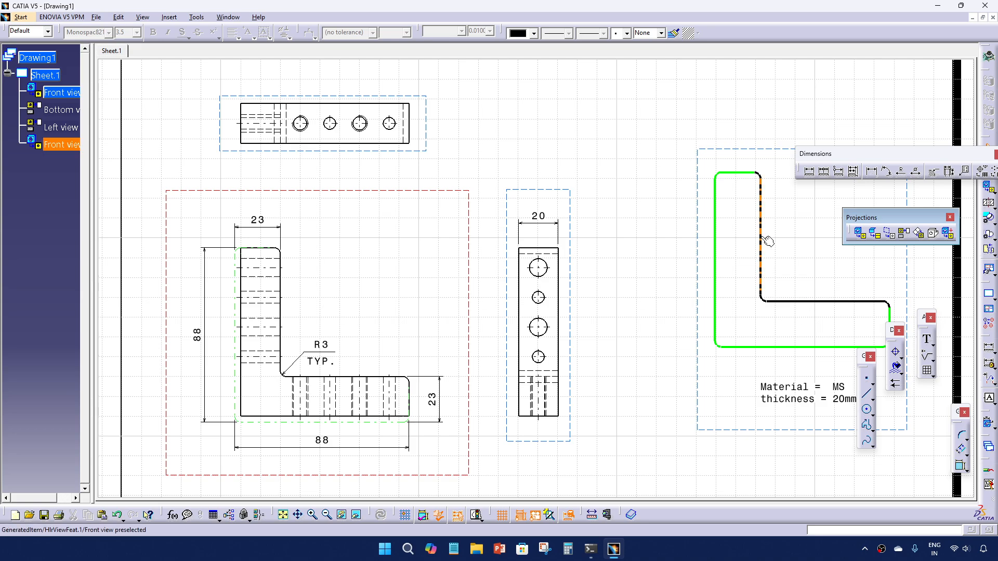
middle_click_drag(593, 319, 759, 262)
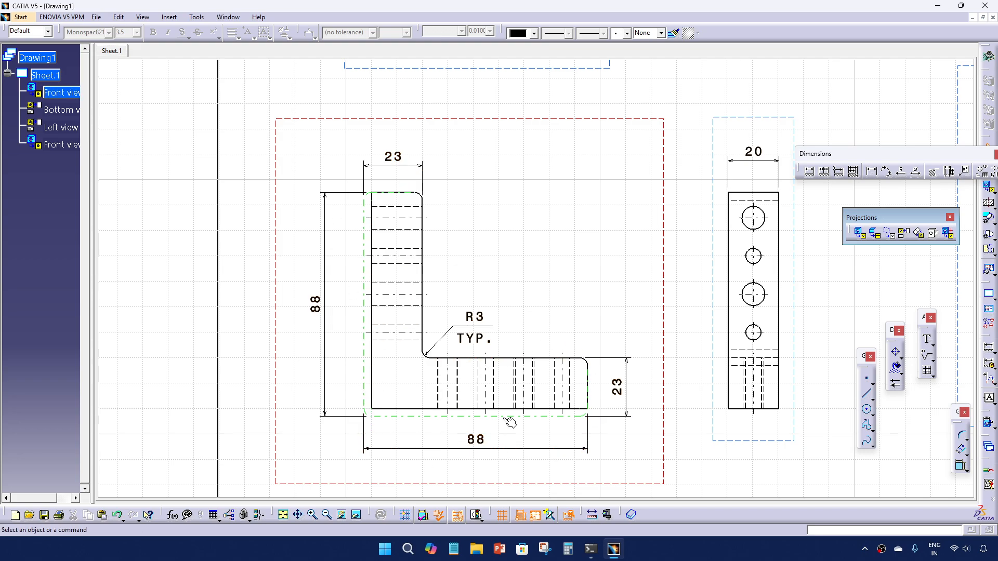
mouse_move(556, 318)
middle_mouse_down()
mouse_move(539, 338)
mouse_move(499, 308)
mouse_move(586, 343)
middle_mouse_up()
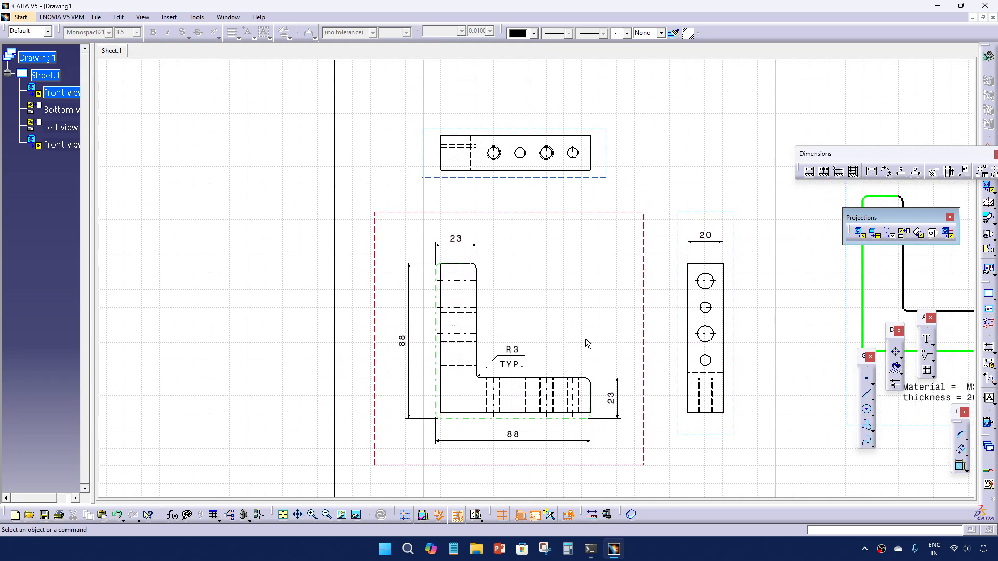
left_click(809, 172)
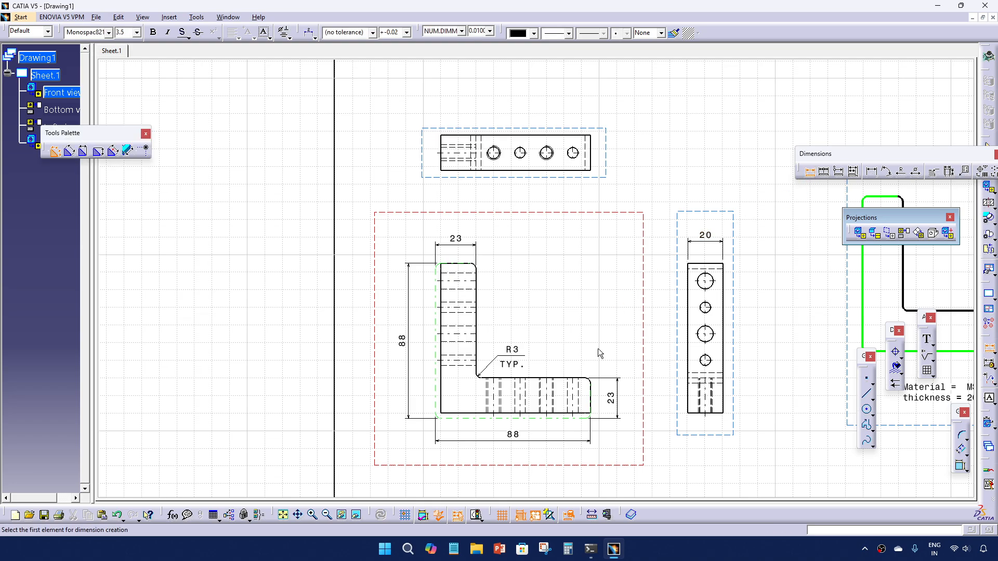
mouse_move(602, 411)
middle_mouse_down()
mouse_move(579, 343)
mouse_move(579, 288)
middle_mouse_up()
left_click(539, 339)
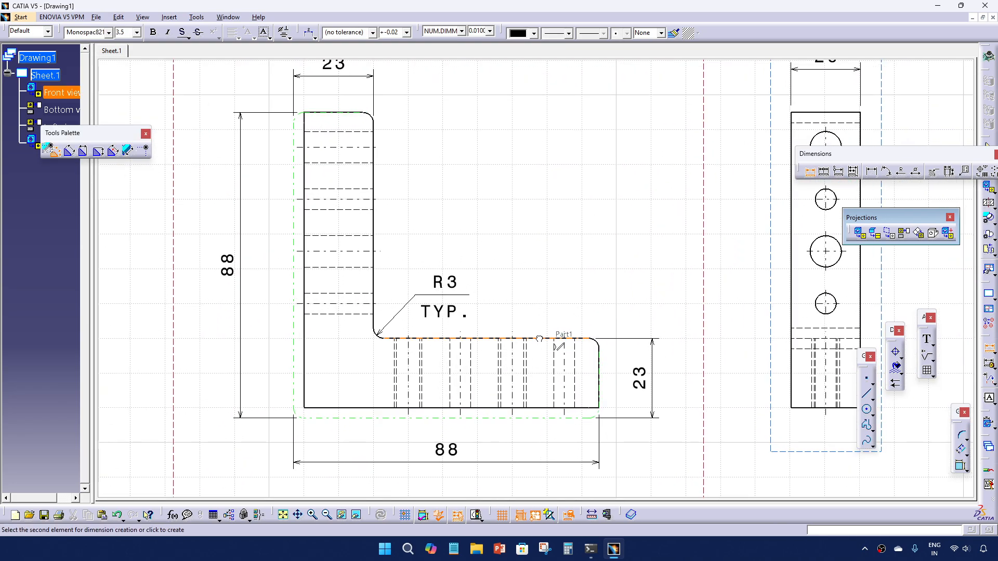
left_click(540, 410)
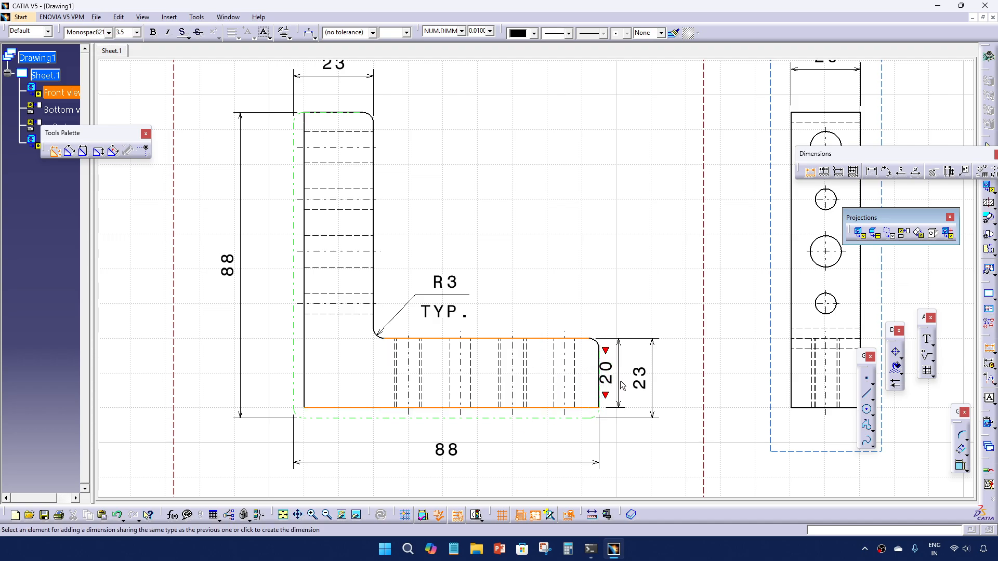
left_click(621, 384)
mouse_move(666, 359)
middle_mouse_down()
mouse_move(665, 367)
mouse_move(624, 347)
mouse_move(603, 255)
middle_mouse_up()
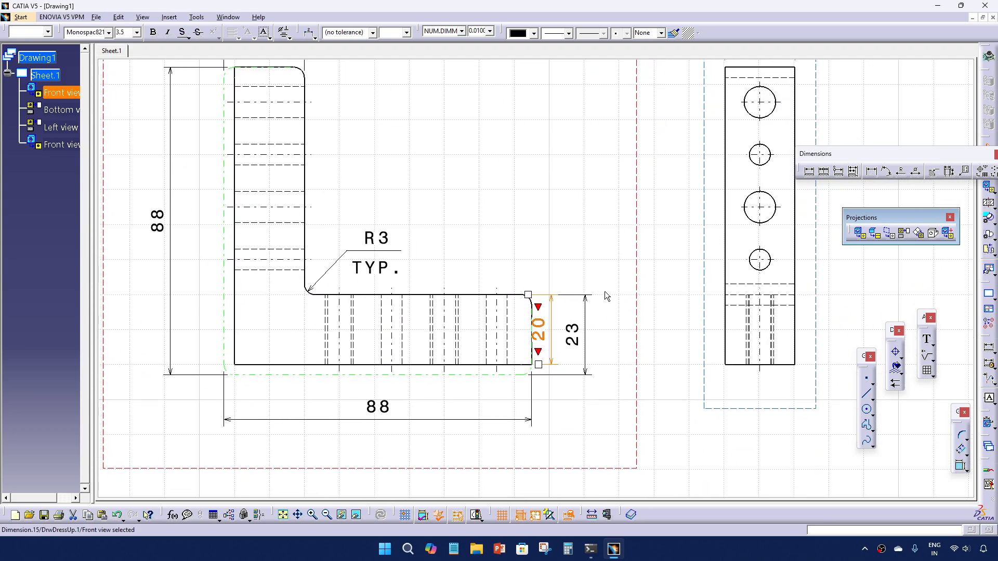
Move the horizontal leg's 23 and 20 thickness dimensions farther out from the leg's free end
left_click(603, 296)
left_click_drag(588, 344, 638, 342)
left_click(550, 332)
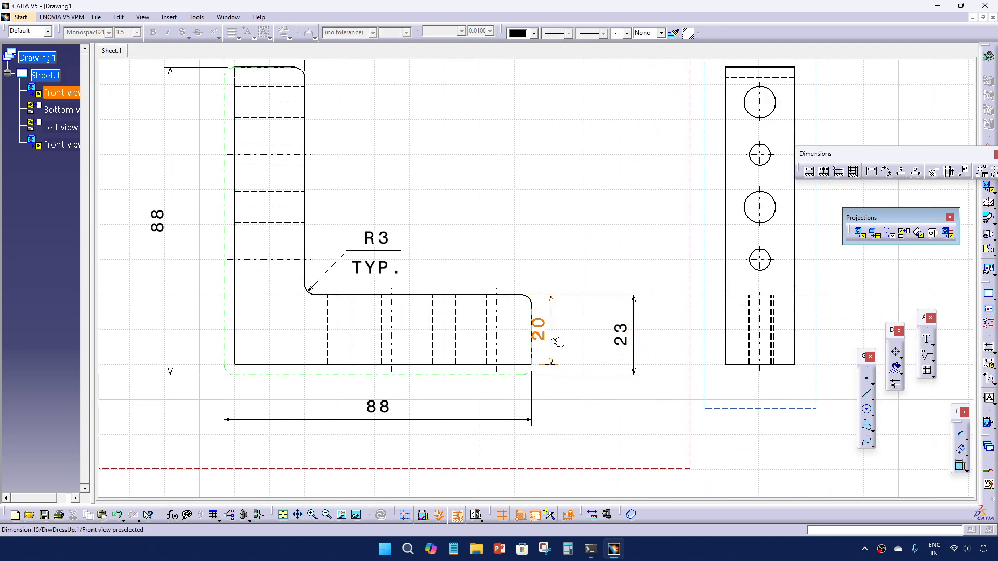
left_click_drag(551, 332, 591, 334)
left_click(582, 412)
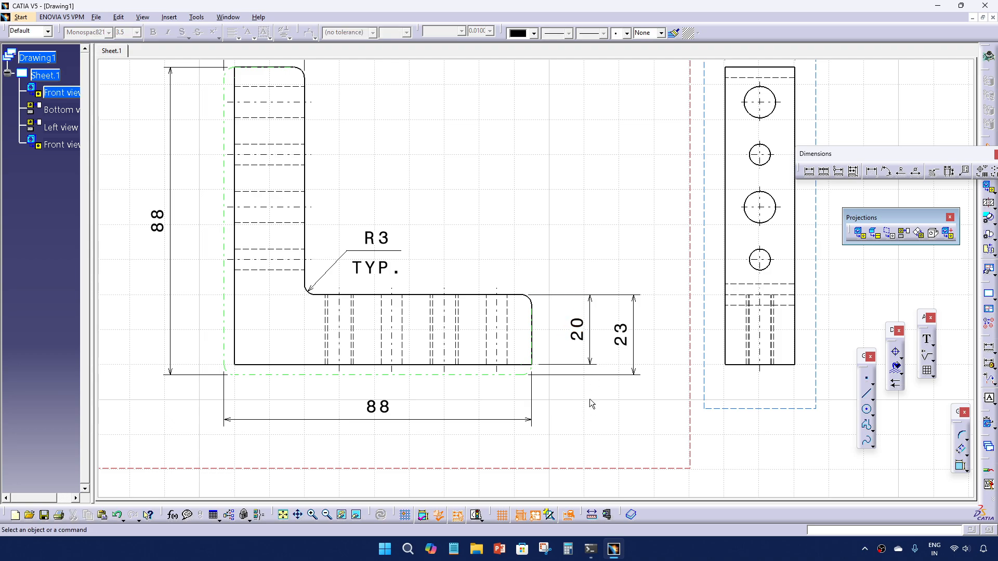
Add a 1.6 roughness symbol on the horizontal leg's lower edge, inverted so that it hangs below the edge
middle_click_drag(589, 398, 659, 422)
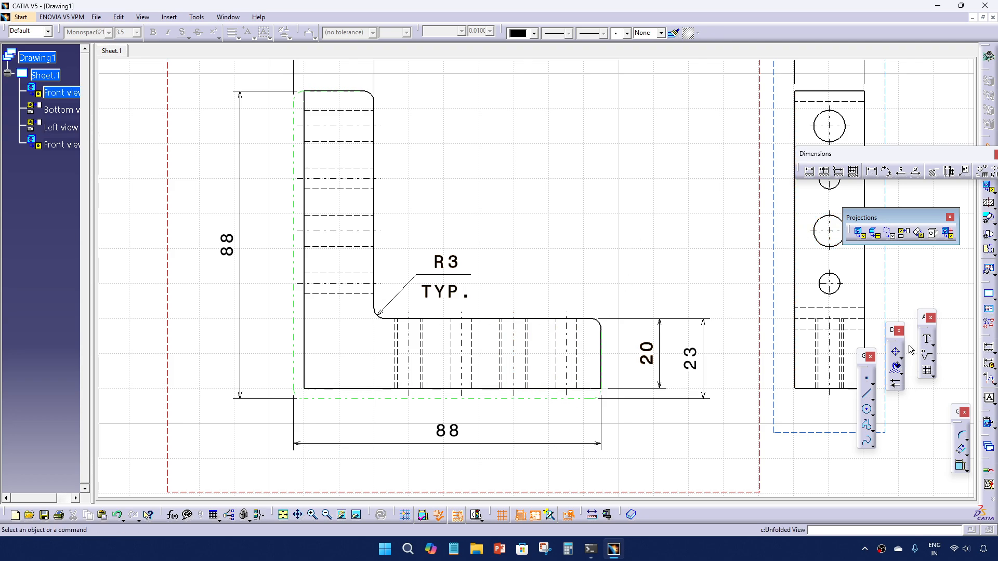
left_click(927, 359)
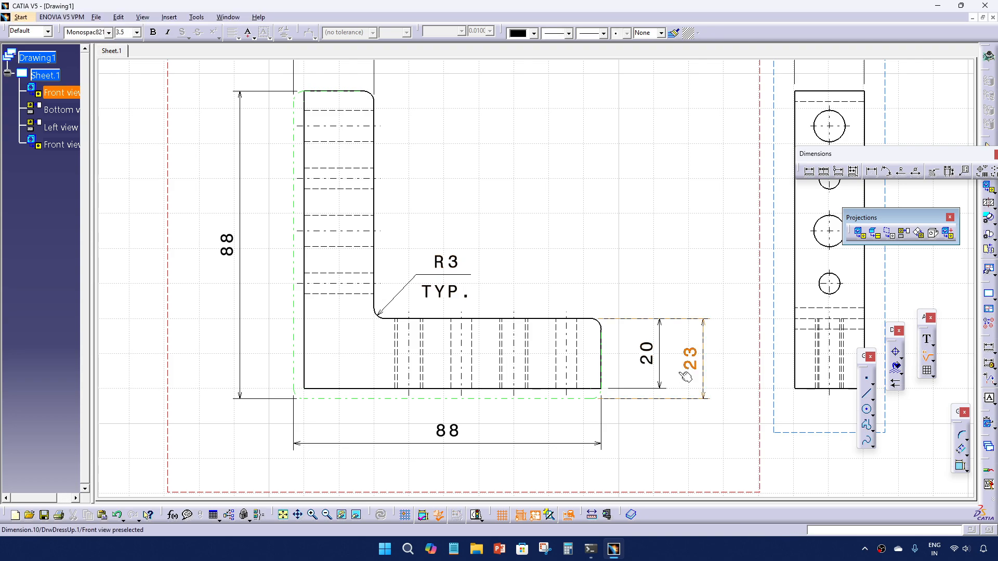
left_click(550, 391)
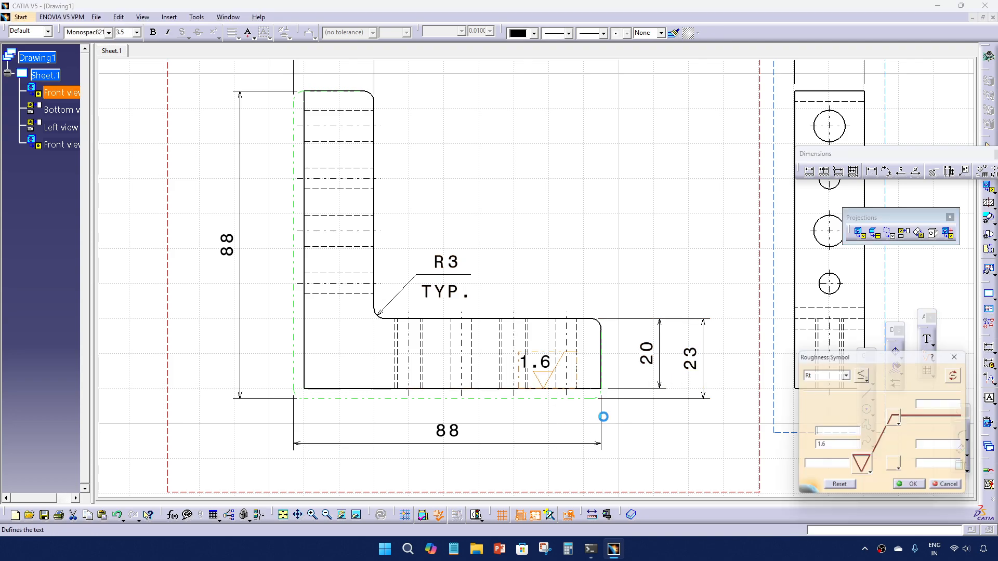
left_click(957, 377)
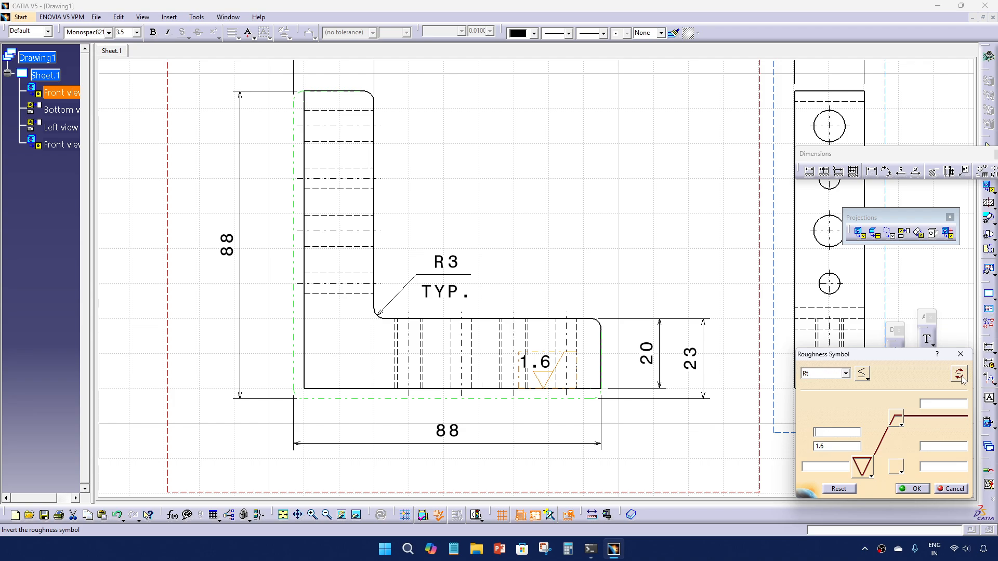
left_click(910, 490)
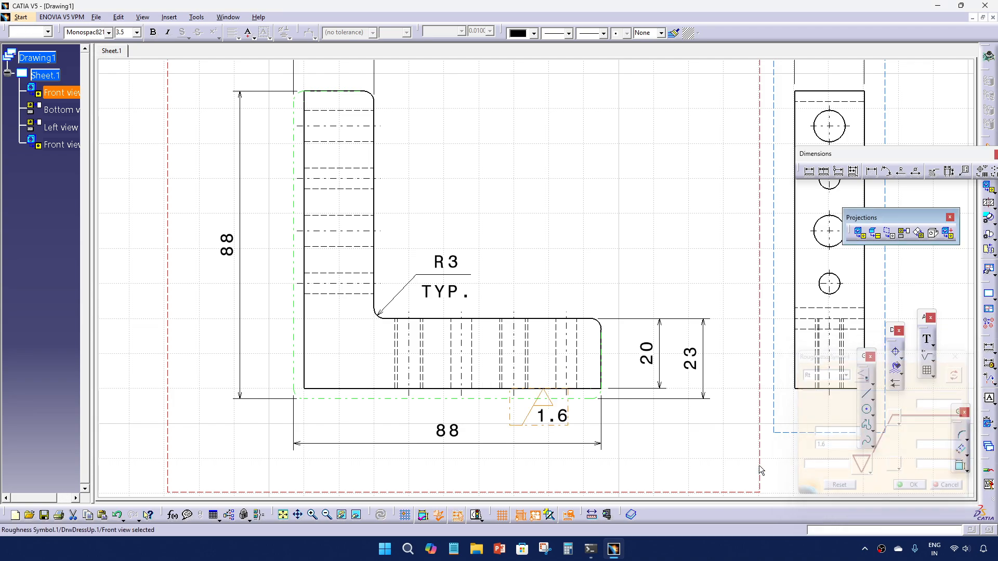
Move the roughness symbol off the part onto the lower extension line of the horizontal leg's 20 dimension
mouse_move(672, 439)
middle_mouse_down()
mouse_move(610, 333)
mouse_move(562, 186)
middle_mouse_up()
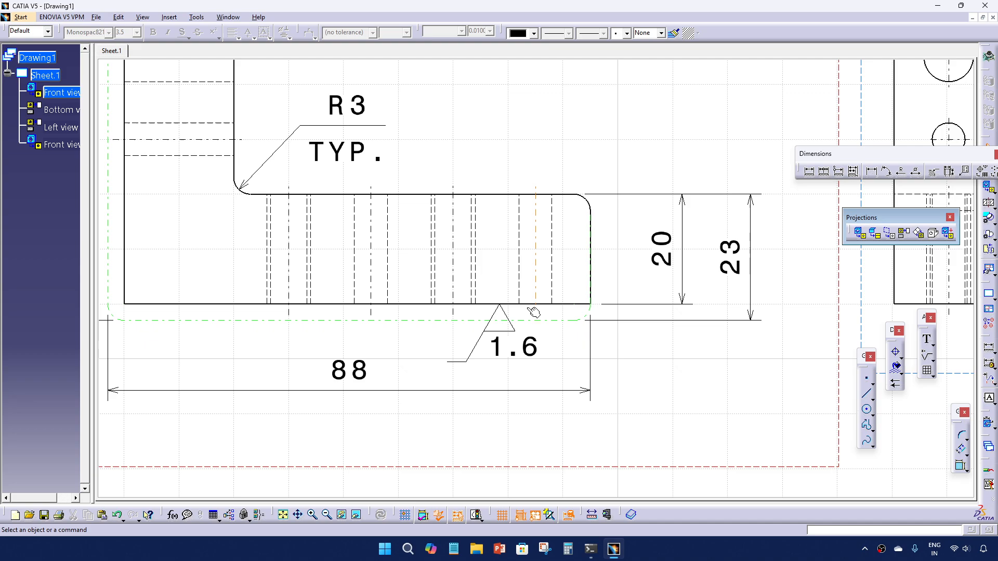
left_click_drag(514, 351, 686, 352)
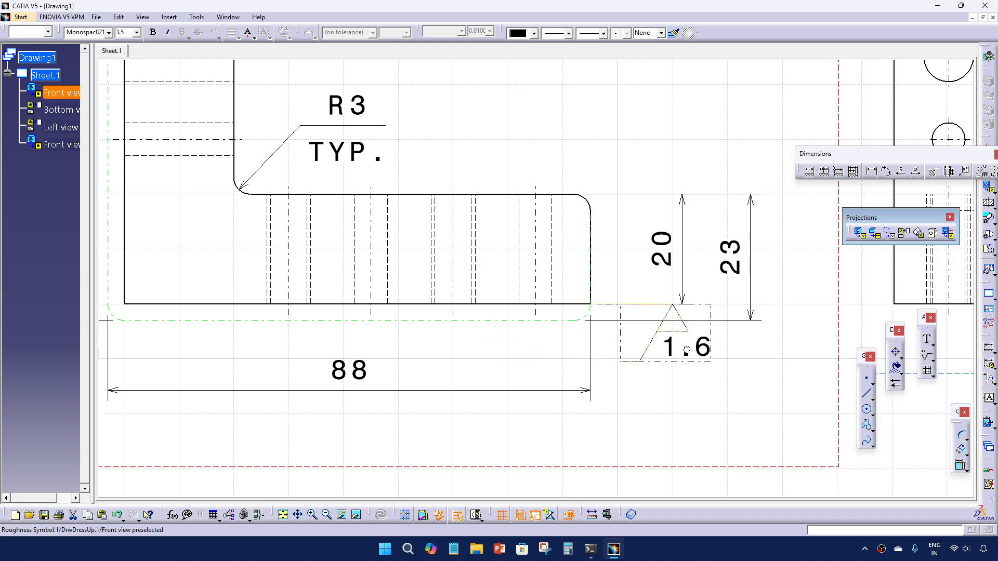
left_click(745, 394)
Shift the 23 and 20 dimensions beside the horizontal leg outward again to make room around the roughness symbol
middle_click_drag(760, 347, 729, 418)
left_click(670, 328)
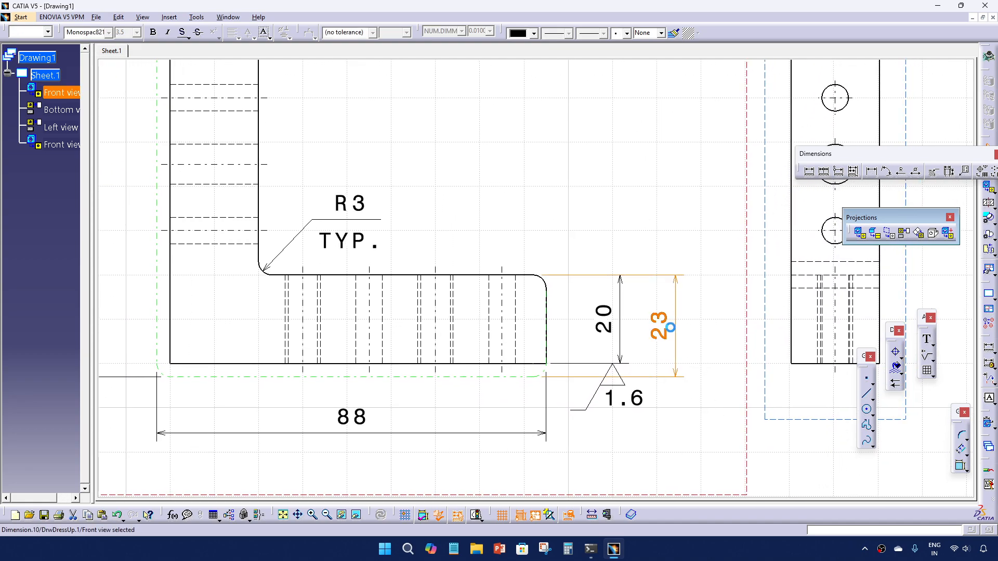
left_click_drag(670, 327, 709, 327)
left_click_drag(615, 322, 656, 323)
left_click(672, 426)
Dimension the vertical leg's finished thickness between its two solid vertical edges, placing it above the leg and under the 23 dimension
mouse_move(683, 397)
middle_mouse_down()
mouse_move(678, 413)
mouse_move(662, 392)
mouse_move(640, 419)
mouse_move(644, 430)
mouse_move(583, 374)
mouse_move(626, 363)
mouse_move(601, 386)
middle_mouse_up()
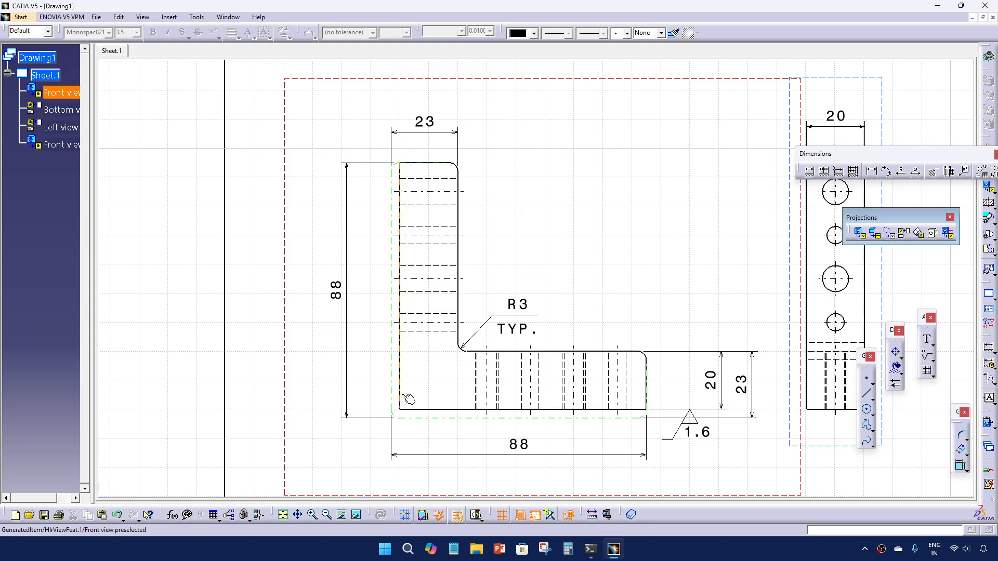
mouse_move(566, 288)
middle_mouse_down()
mouse_move(577, 301)
mouse_move(579, 347)
middle_mouse_up()
left_click(811, 176)
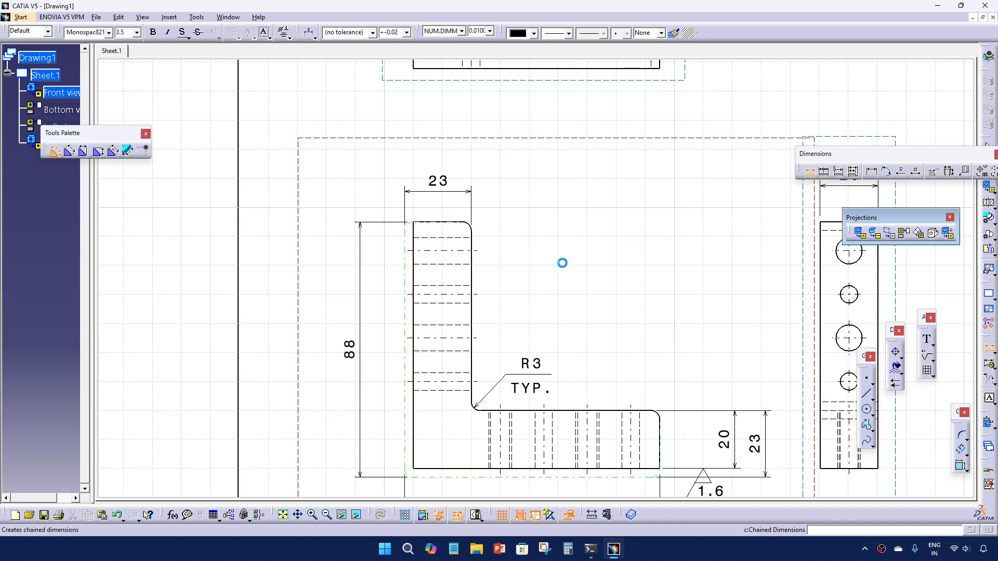
mouse_move(528, 254)
middle_mouse_down()
mouse_move(577, 297)
mouse_move(553, 252)
middle_mouse_up()
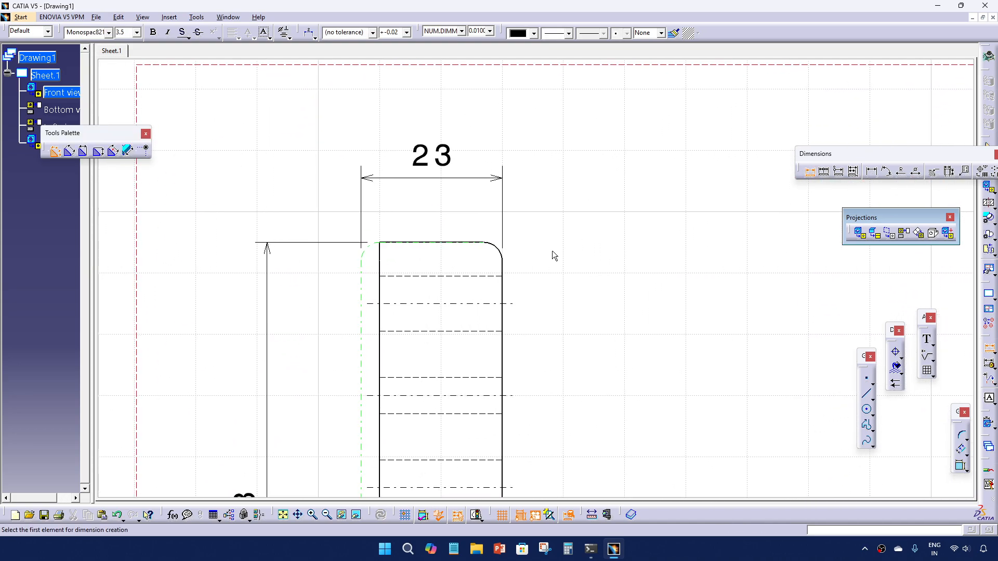
left_click(502, 289)
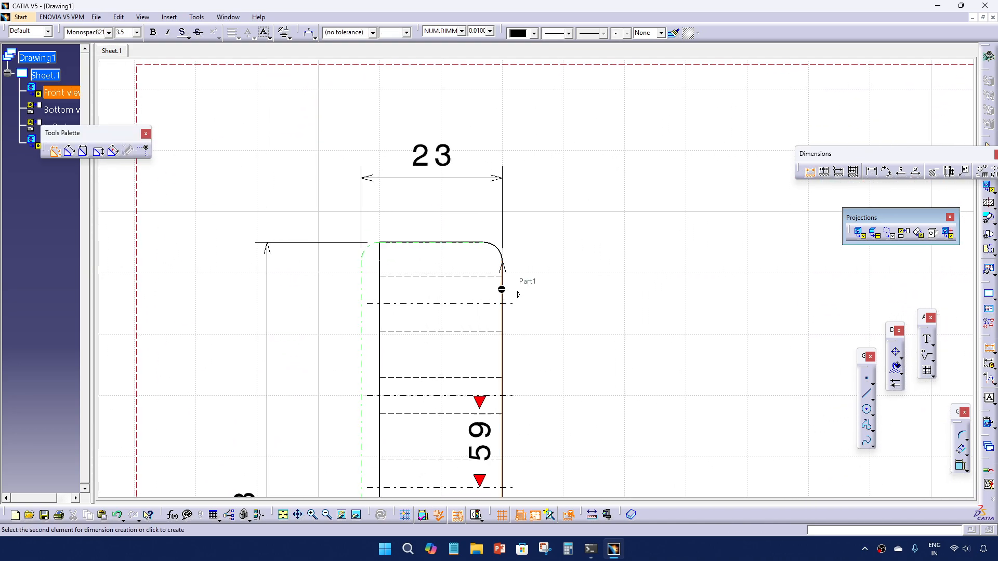
left_click(380, 295)
left_click(442, 207)
middle_click_drag(563, 272, 590, 305)
left_click(591, 305)
Raise the 23 and 20 dimensions above the vertical leg, keeping them spaced one above the other
left_click_drag(506, 251, 497, 211)
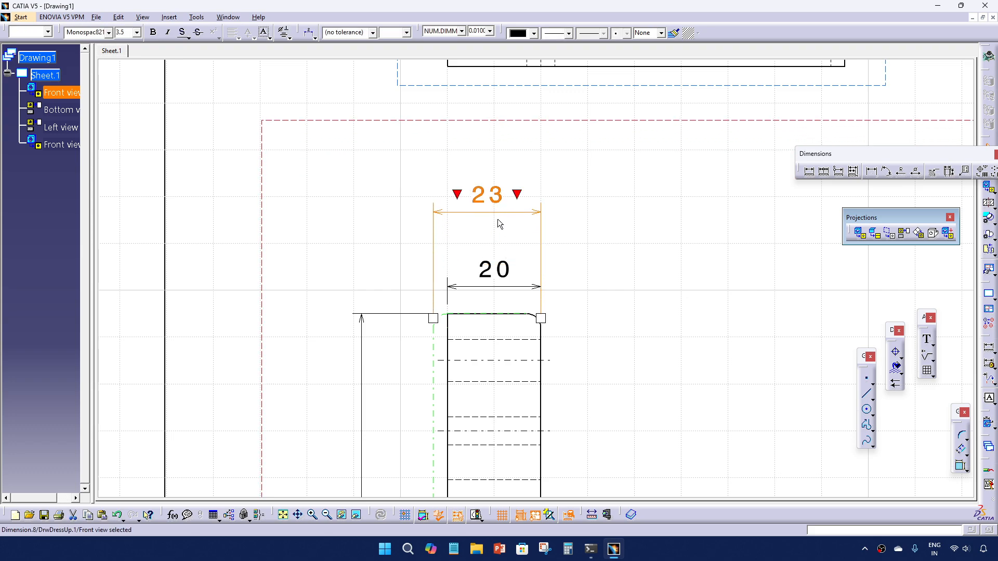
left_click_drag(494, 271, 495, 243)
left_click(655, 294)
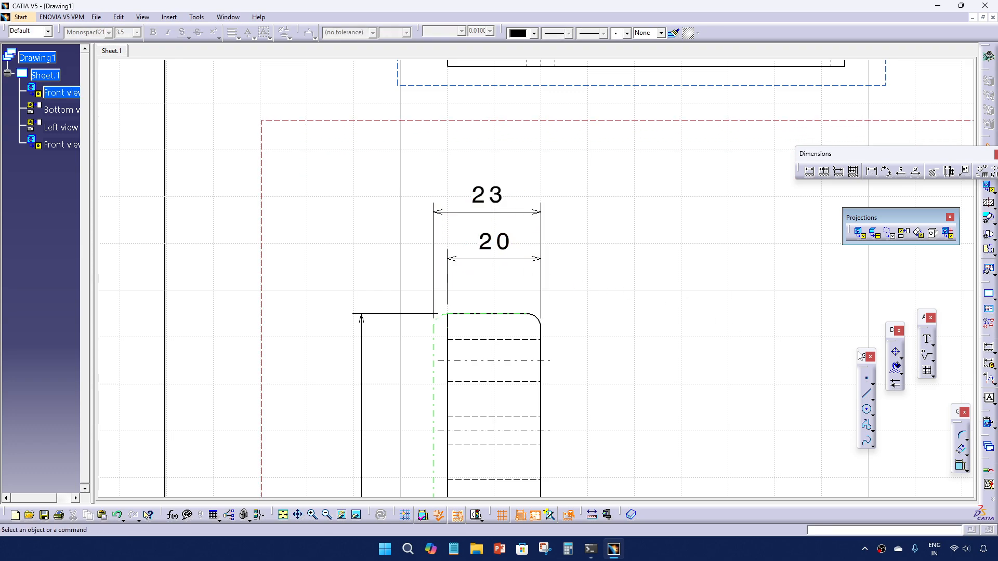
Add a 1.6 roughness symbol to the vertical leg's outer solid edge and move it up onto the 20 dimension's extension line
left_click(927, 356)
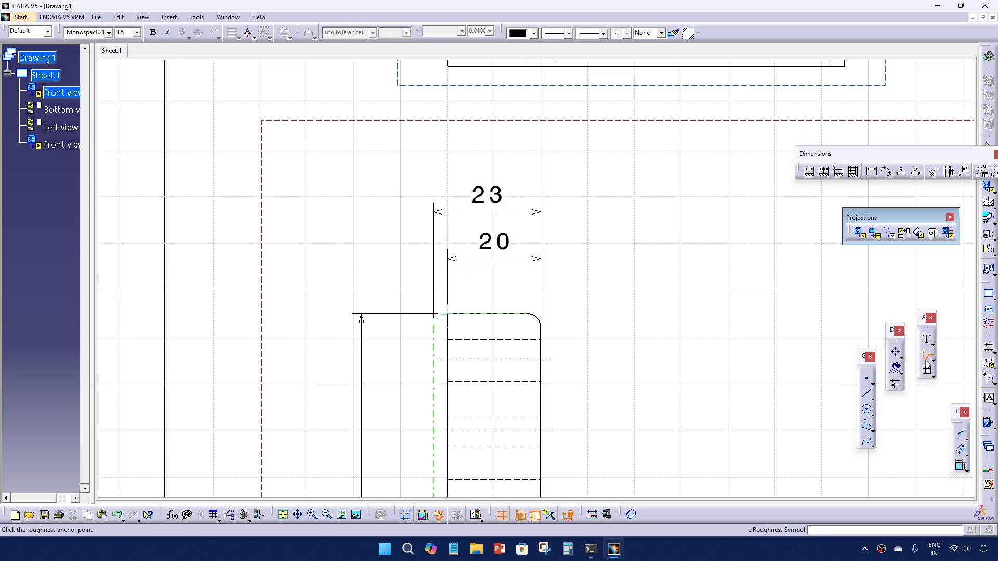
left_click(448, 397)
left_click(909, 490)
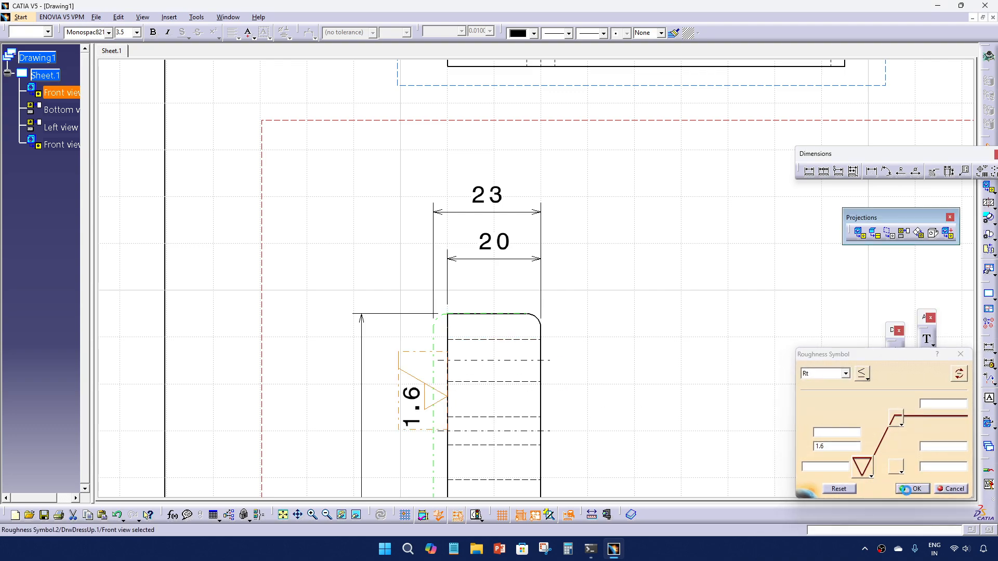
left_click_drag(418, 384, 403, 240)
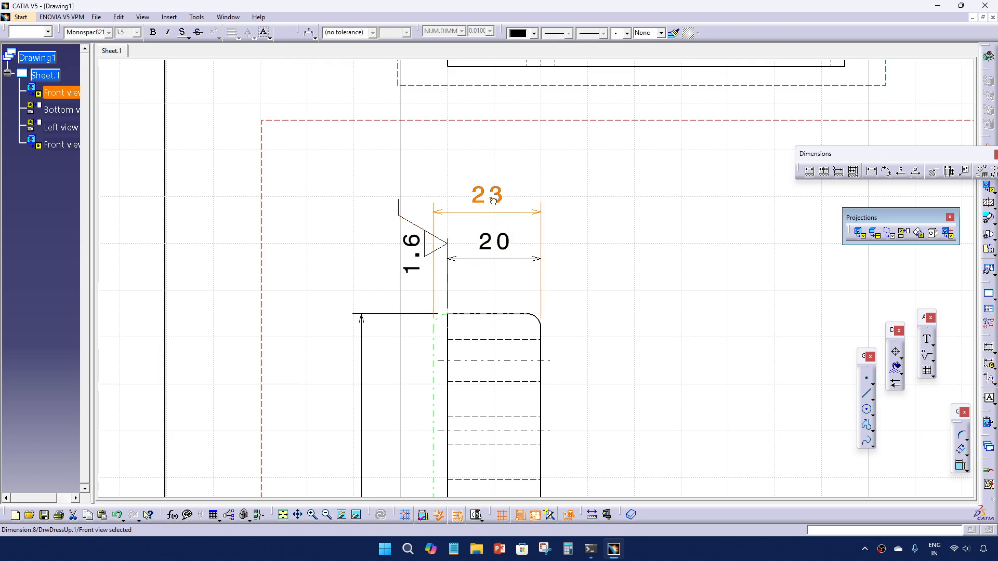
Move the vertical leg's 23 and 20 dimensions higher and shift the adjacent roughness symbol slightly down its extension line
left_click_drag(492, 218, 492, 182)
left_click(499, 256)
left_click(473, 237)
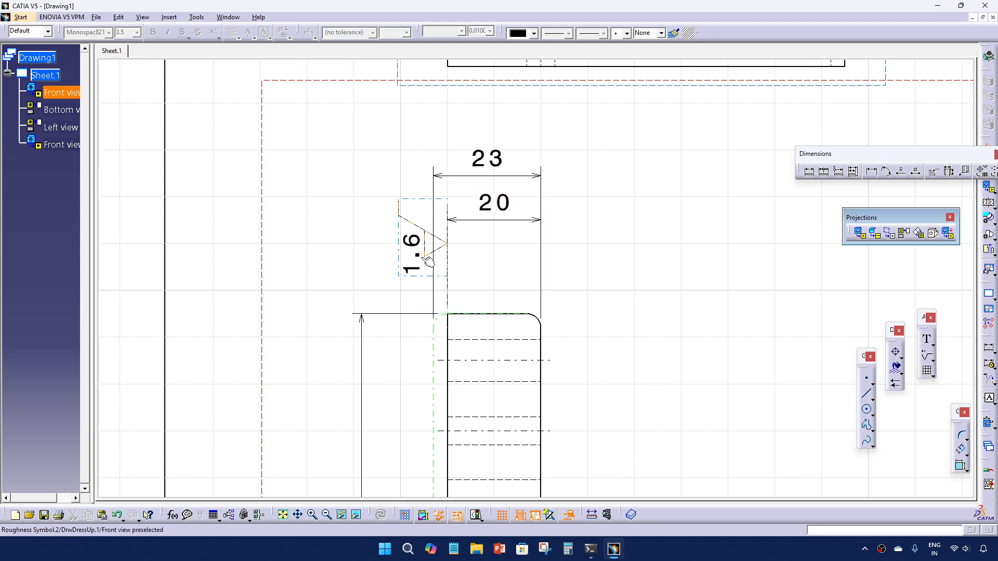
left_click(421, 259)
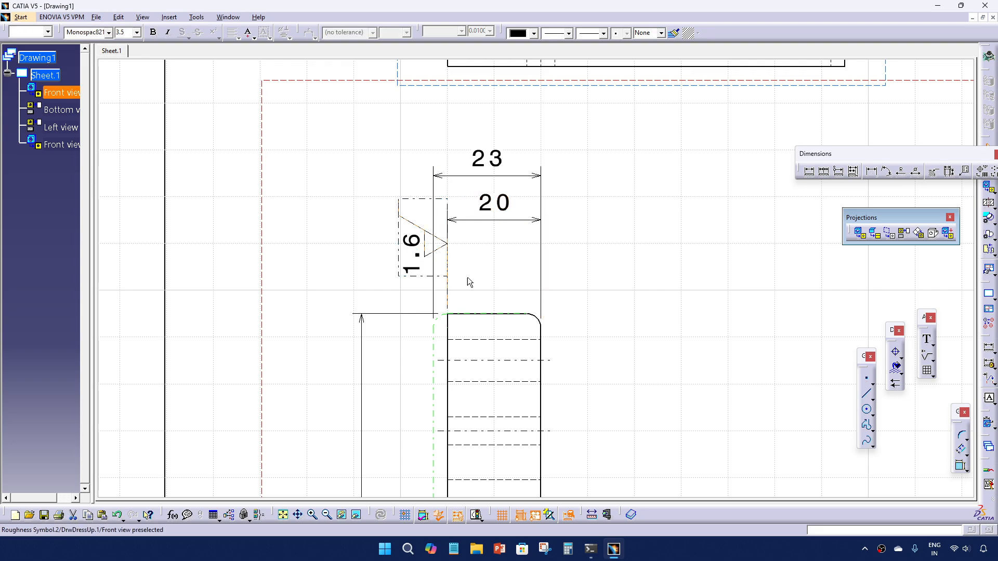
left_click_drag(414, 249, 414, 267)
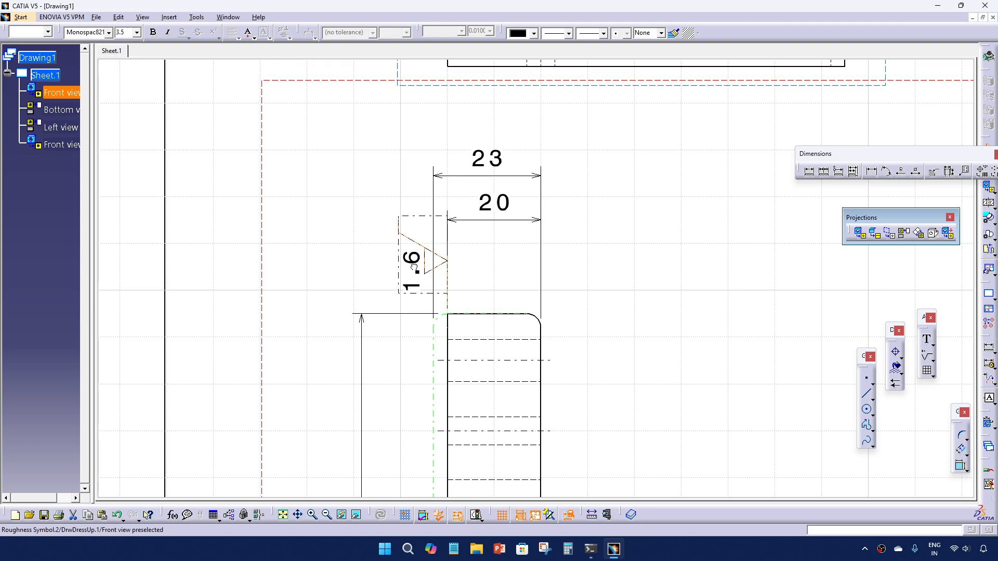
left_click(593, 296)
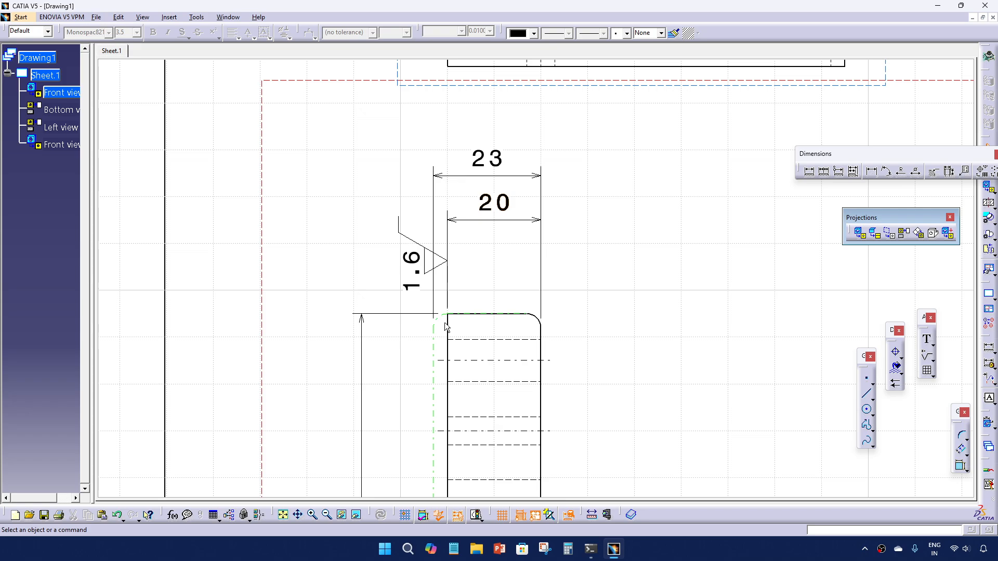
mouse_move(604, 309)
middle_mouse_down()
mouse_move(599, 369)
mouse_move(574, 298)
mouse_move(564, 283)
mouse_move(548, 293)
middle_mouse_up()
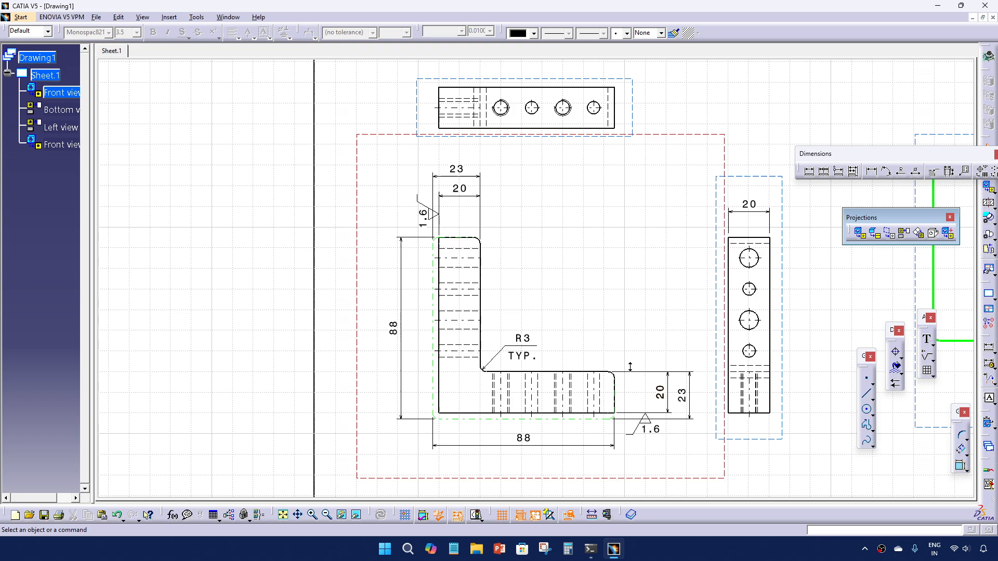
scroll(549, 292, "up", 1)
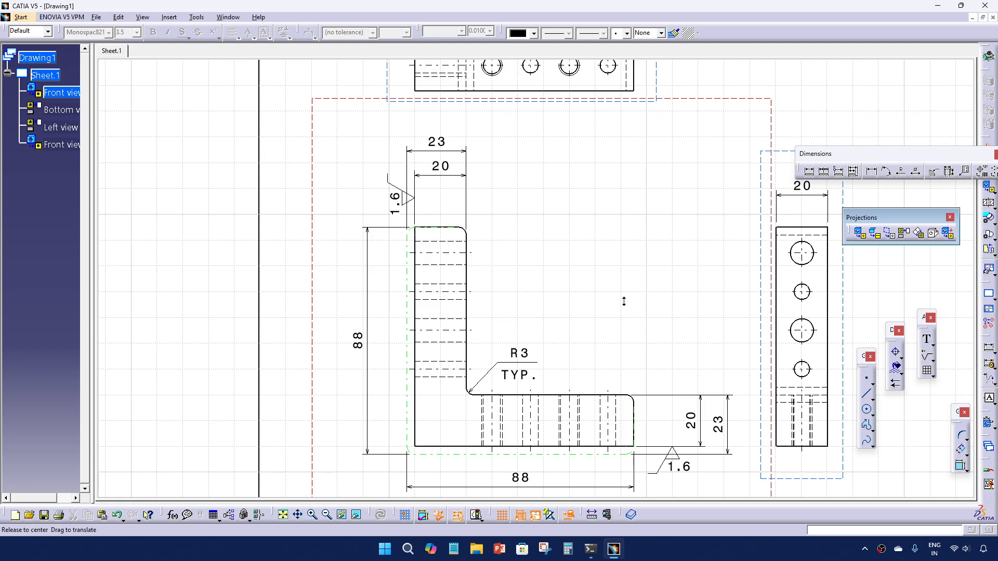
mouse_move(623, 302)
middle_mouse_down()
mouse_move(622, 314)
mouse_move(575, 334)
middle_mouse_up()
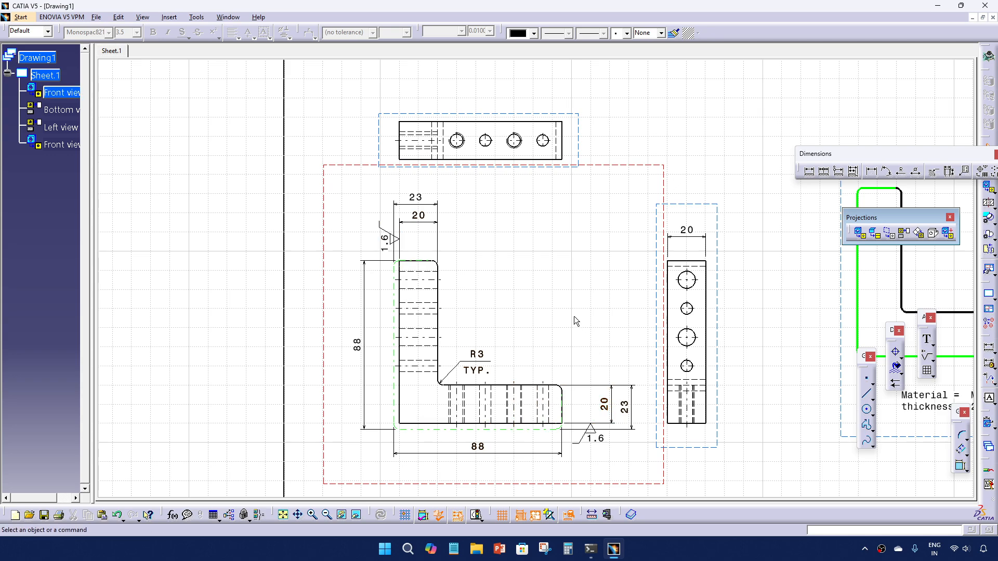
mouse_move(576, 321)
middle_mouse_down("ctrl")
mouse_move(577, 334)
mouse_move(495, 321)
mouse_move(531, 310)
middle_mouse_up("ctrl")
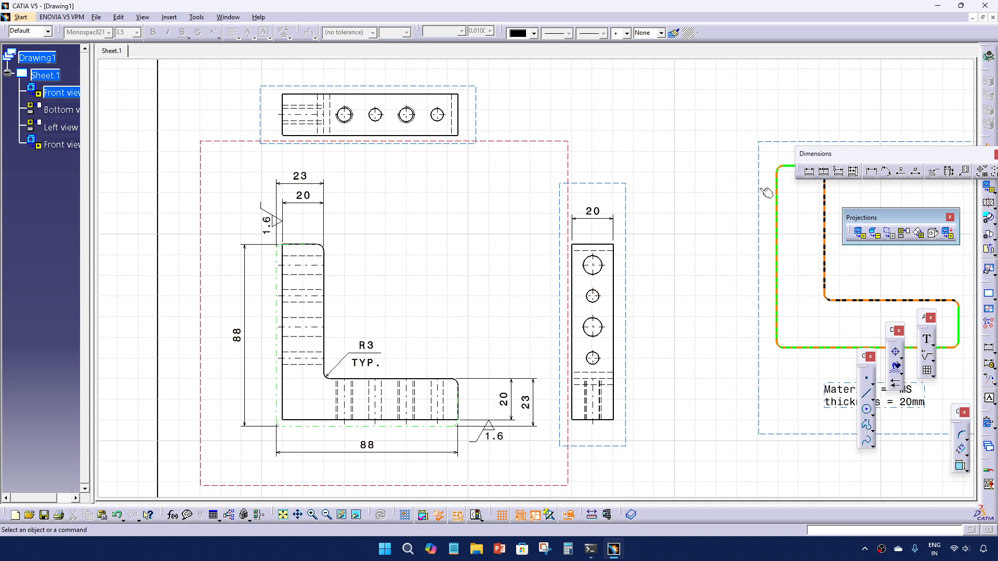
Dimension the lowest hole's center height from the left view's bottom edge, placing the dimension beside the view
left_click(809, 170)
mouse_move(624, 332)
middle_mouse_down()
mouse_move(624, 284)
mouse_move(646, 301)
middle_mouse_up()
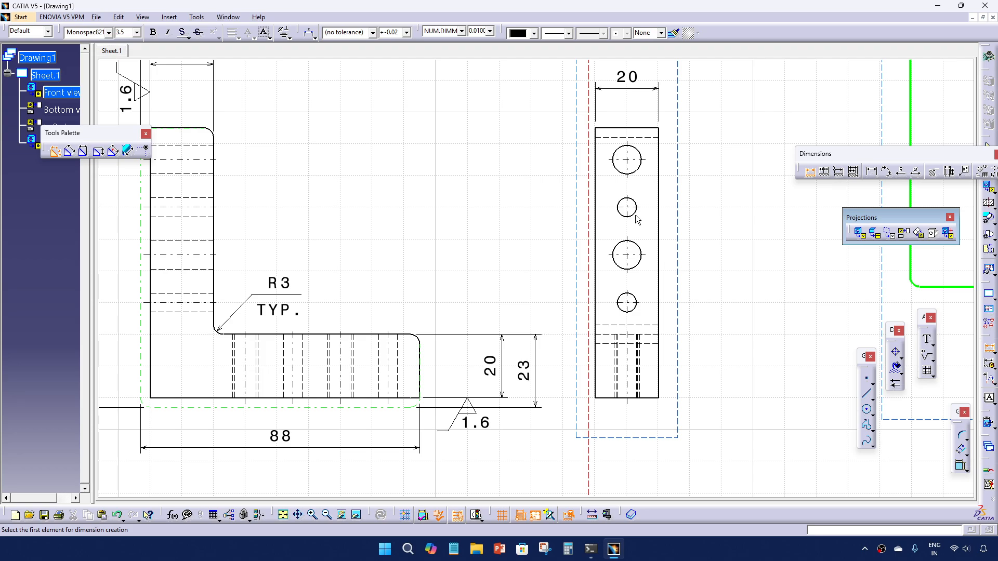
mouse_move(602, 303)
middle_mouse_down()
mouse_move(587, 318)
mouse_move(666, 406)
middle_mouse_up()
middle_click_drag(560, 260, 563, 285)
middle_click_drag(531, 204, 529, 279)
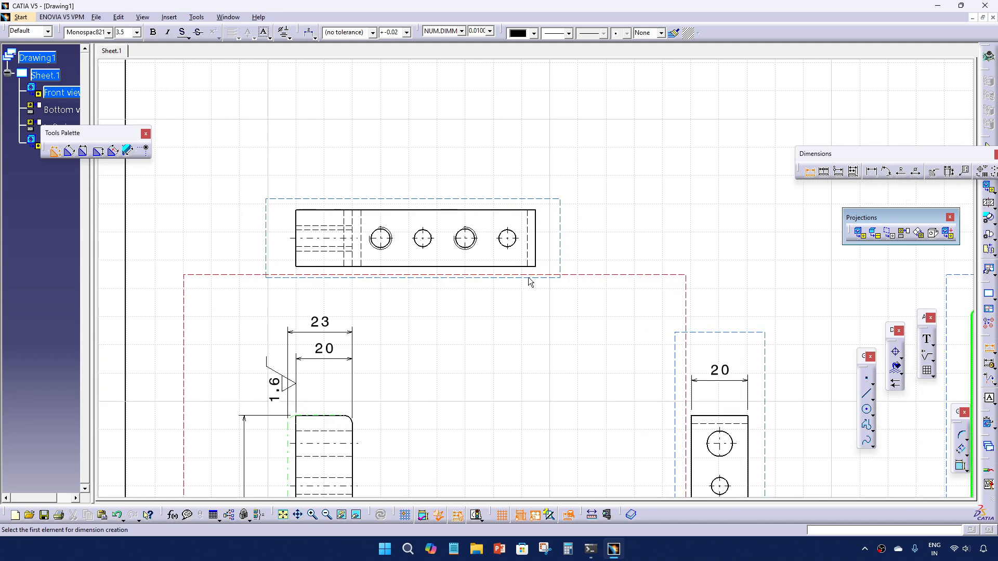
middle_click_drag(604, 359, 601, 277)
middle_click_drag(578, 398, 571, 345)
middle_click_drag(571, 345, 547, 284)
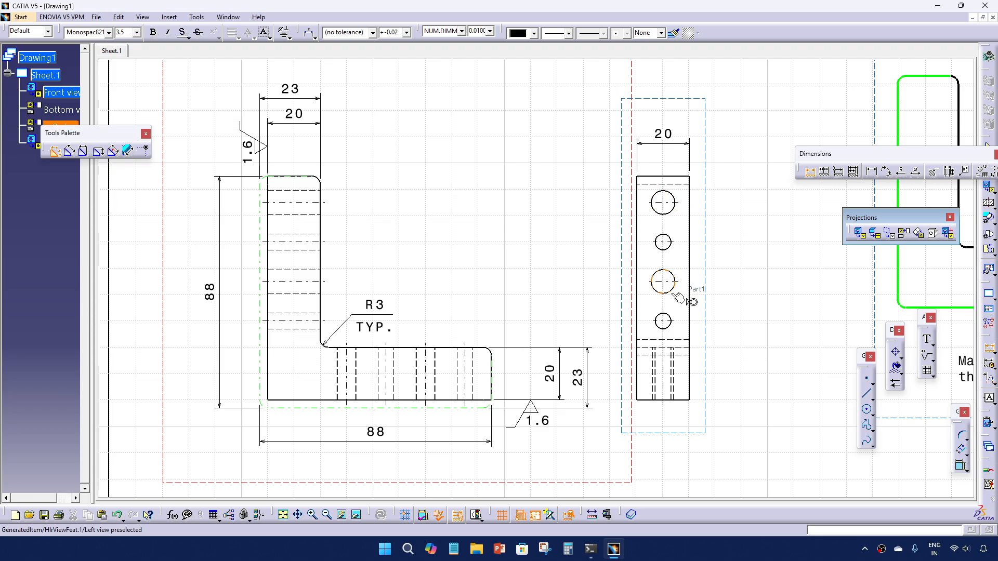
mouse_move(700, 390)
middle_mouse_down()
mouse_move(646, 357)
mouse_move(648, 336)
middle_mouse_up()
left_click(657, 394)
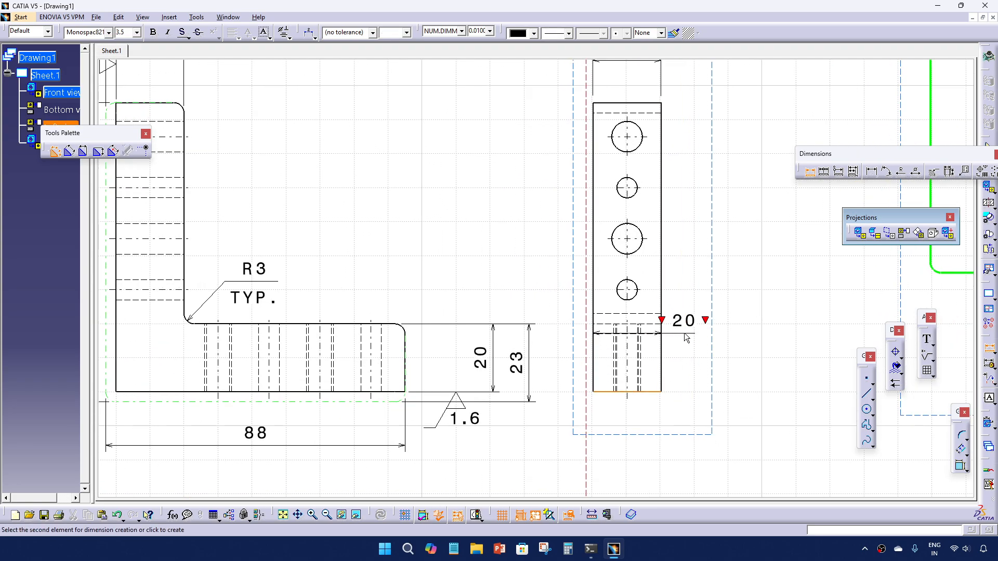
left_click(635, 301)
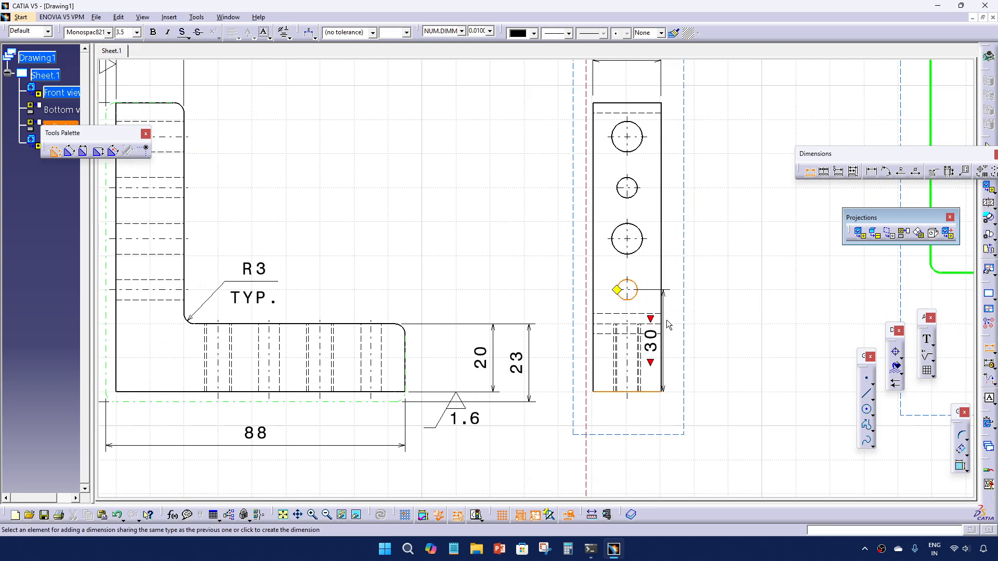
left_click(709, 343)
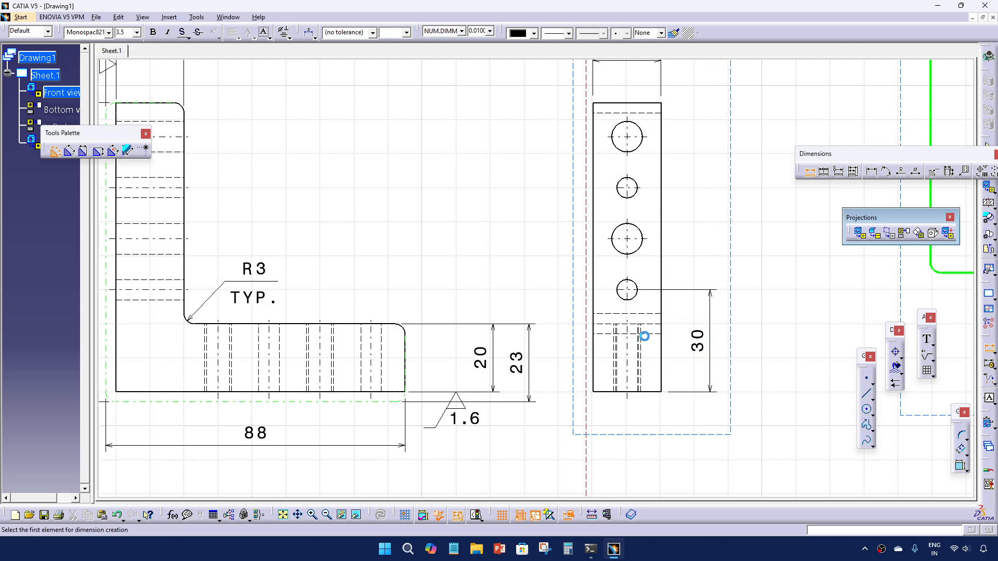
Dimension the horizontal distance from the left view's right-hand edge to the lowest hole's center, placing it below the view
left_click(667, 310)
left_click(635, 295)
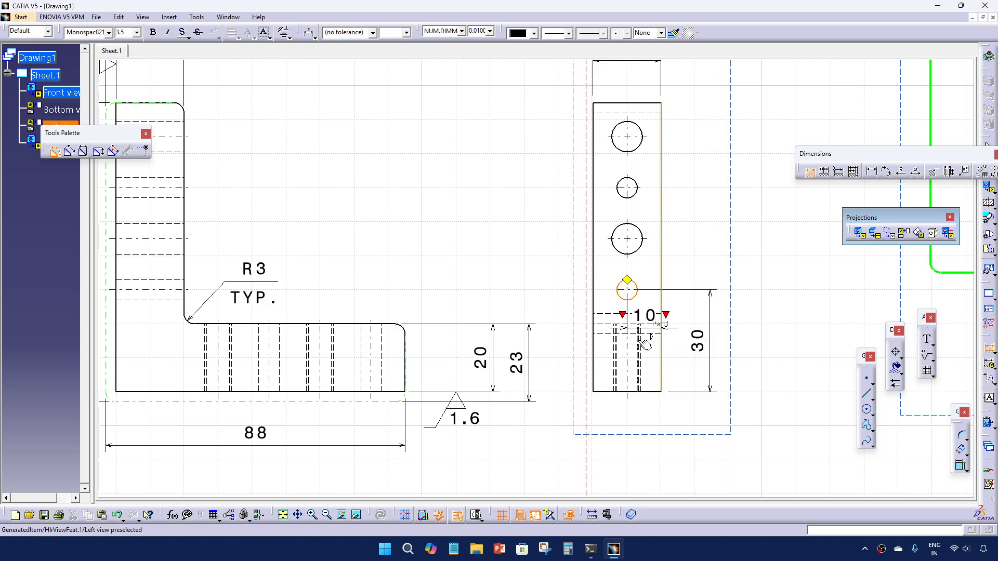
left_click(638, 444)
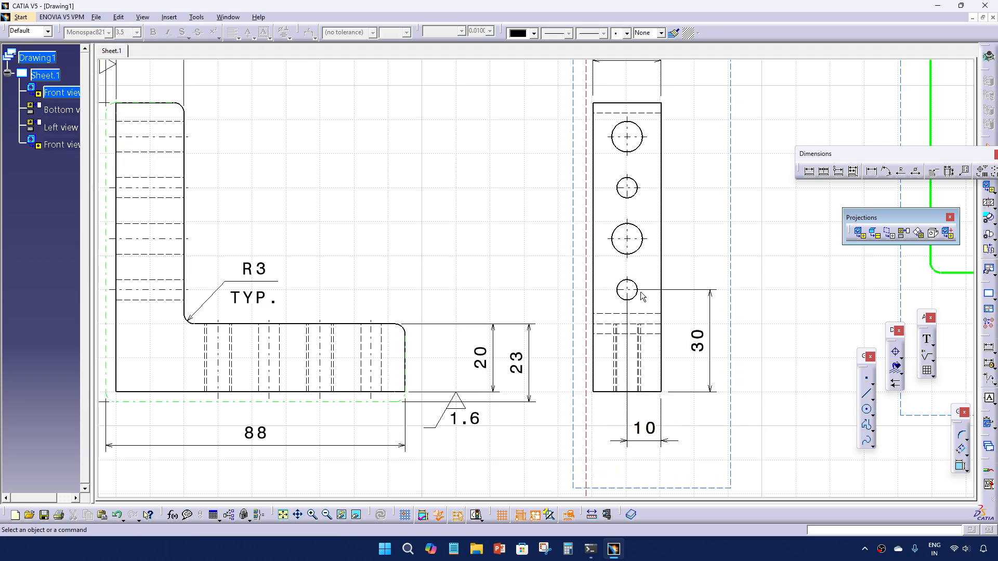
Apply a ±0.02 tolerance to the dimension for the lowest hole's center height in the left view
middle_click_drag(605, 281, 616, 299)
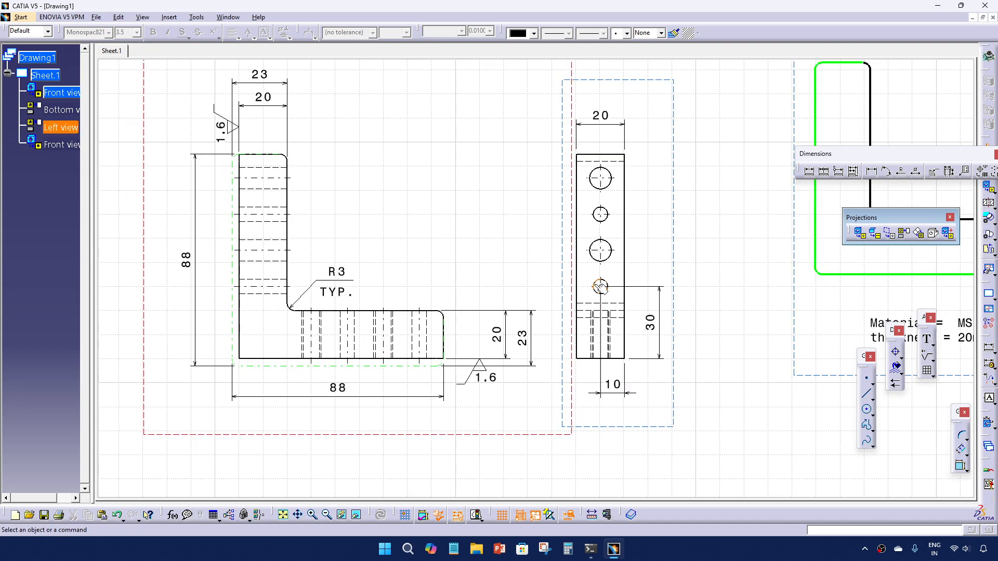
mouse_move(461, 239)
middle_mouse_down()
mouse_move(561, 405)
mouse_move(565, 326)
middle_mouse_up()
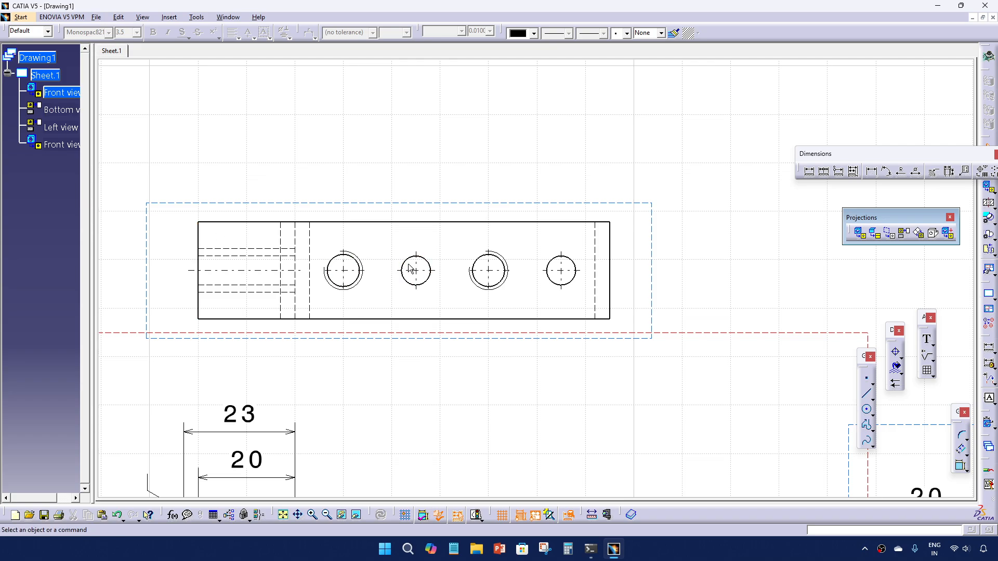
middle_click_drag(489, 313, 508, 374)
mouse_move(624, 395)
middle_mouse_down()
mouse_move(551, 217)
mouse_move(497, 325)
mouse_move(486, 319)
middle_mouse_up()
middle_click_drag(501, 353, 512, 319)
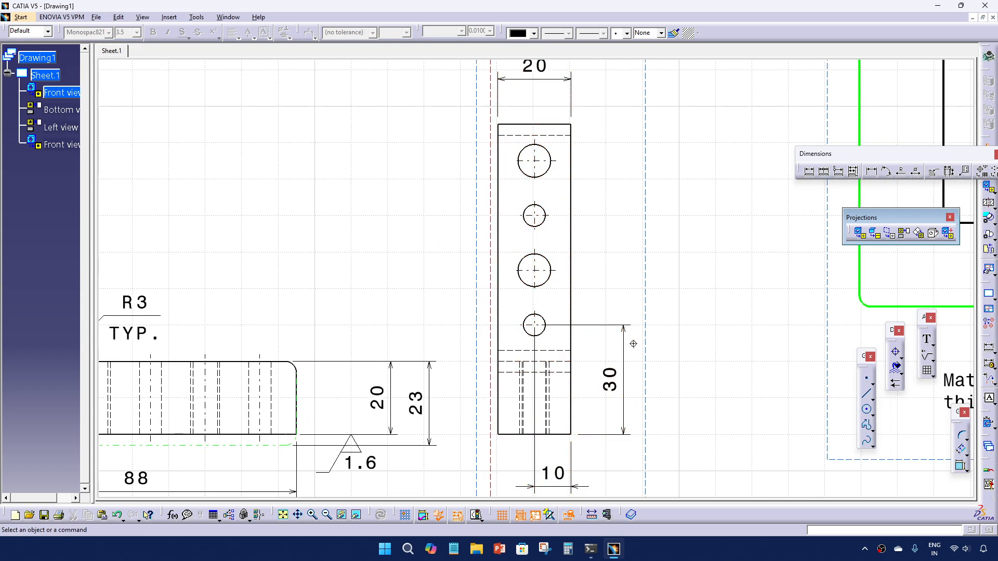
mouse_move(633, 344)
middle_mouse_down()
mouse_move(633, 370)
mouse_move(675, 324)
middle_mouse_up()
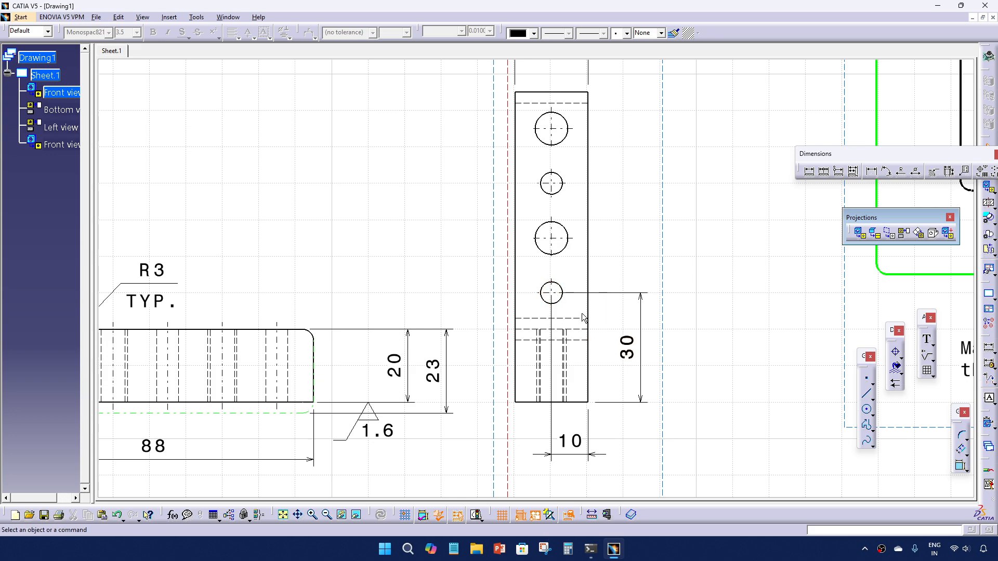
left_click(627, 347)
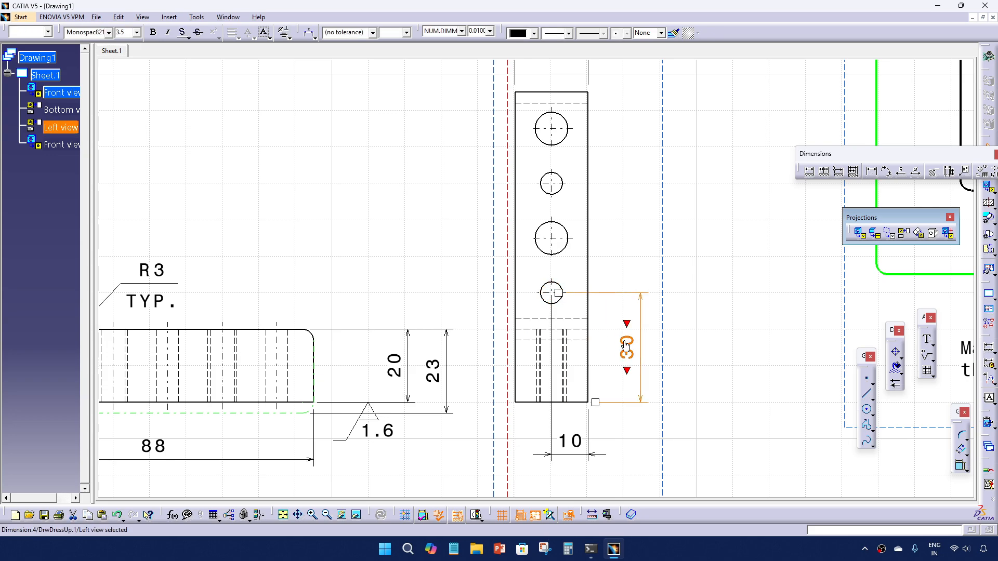
left_click(407, 33)
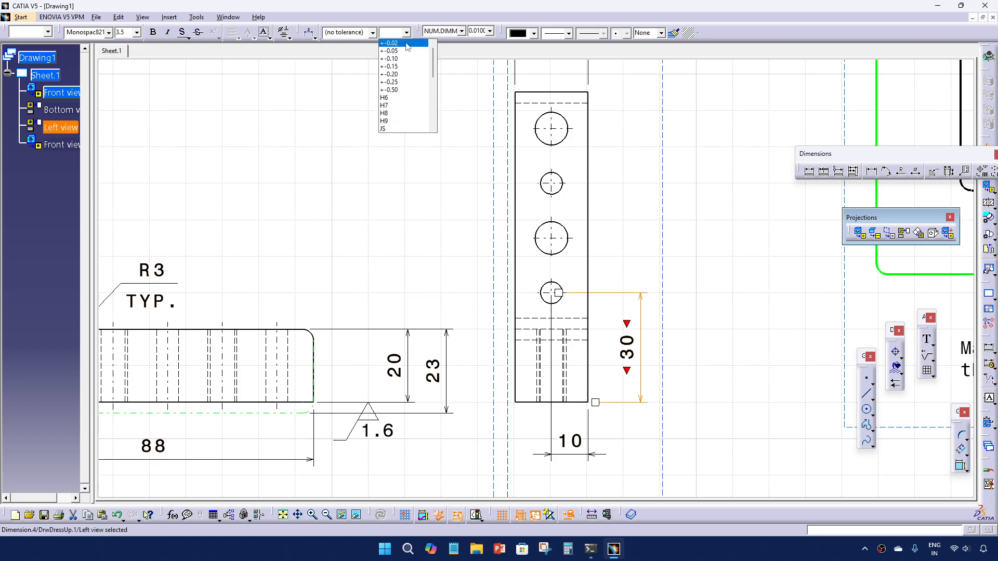
left_click(429, 78)
left_click(744, 311)
middle_click_drag(685, 267, 639, 324, "ctrl")
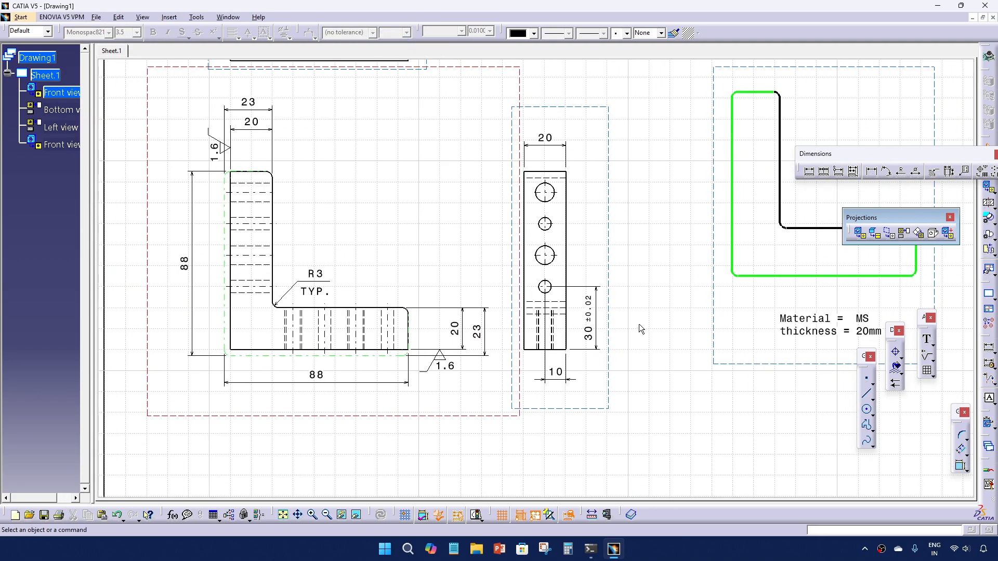
Dimension the vertical center spacing between the two small holes in the left view, placing it on the side facing the front view
mouse_move(390, 429)
middle_mouse_down()
mouse_move(508, 354)
mouse_move(451, 428)
middle_mouse_up()
middle_click_drag(452, 428, 468, 374, "ctrl")
middle_click_drag(693, 340, 646, 388)
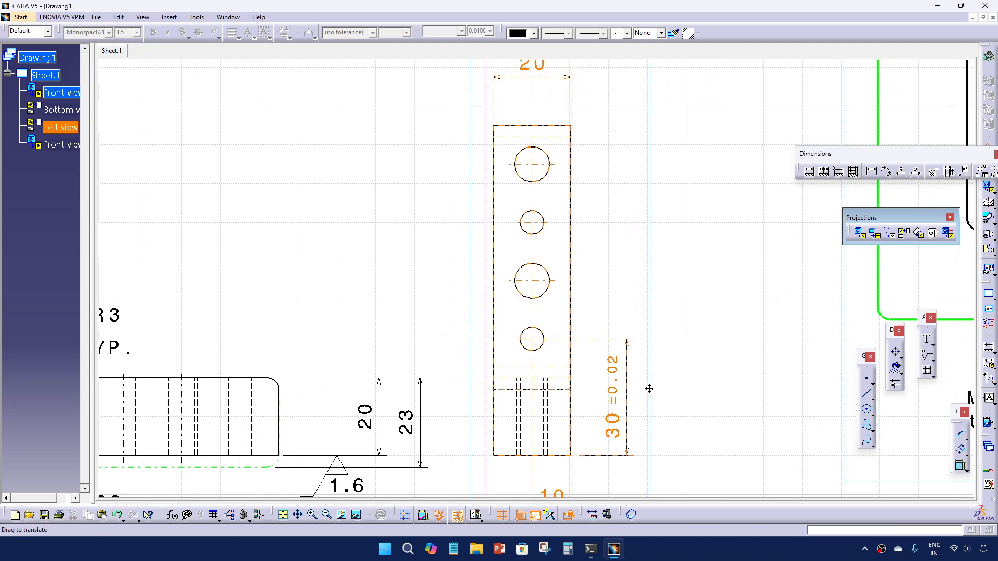
left_click(809, 171)
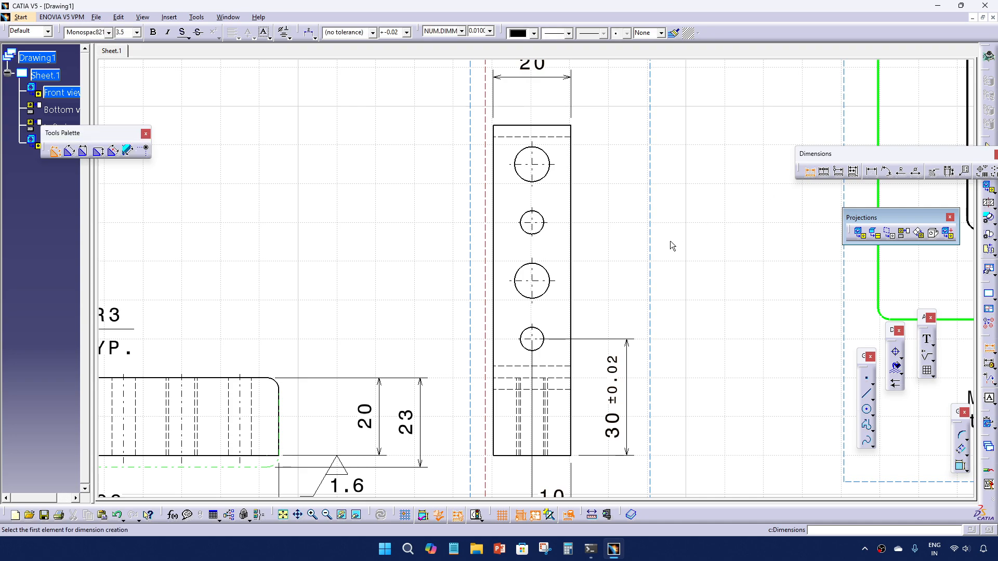
middle_click_drag(670, 241, 666, 235, "ctrl")
left_click(545, 347)
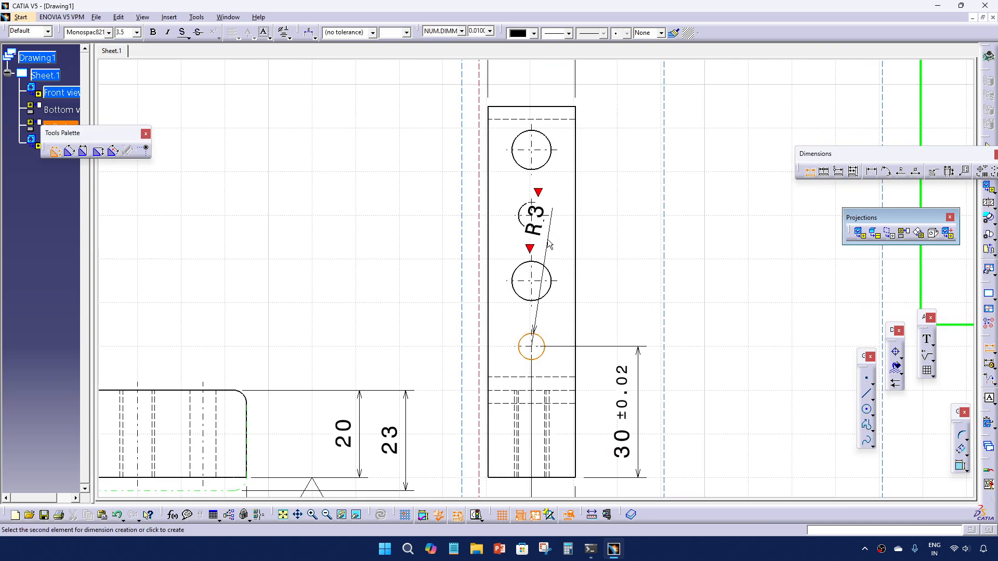
left_click(544, 215)
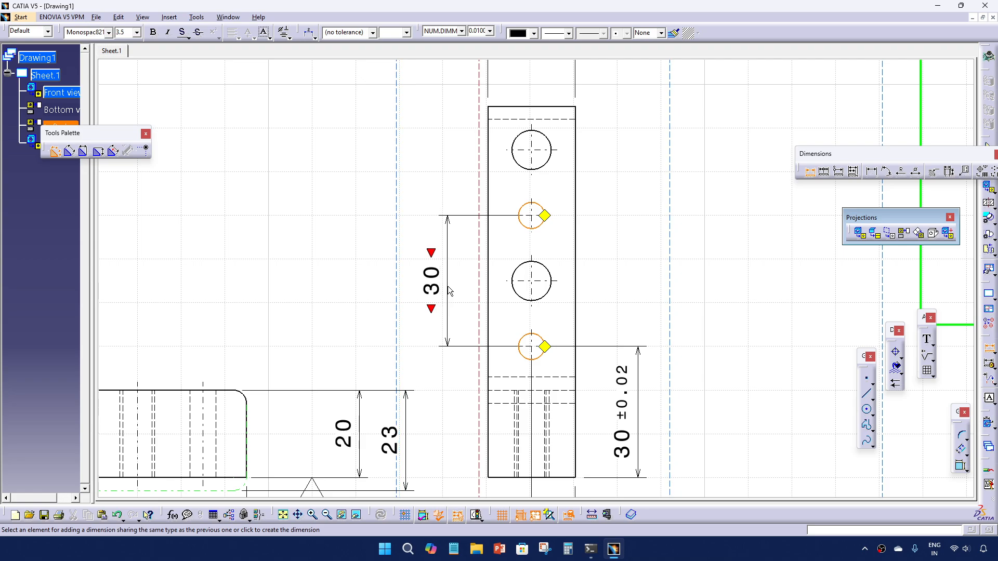
left_click(448, 292)
middle_click_drag(603, 255, 574, 288, "ctrl")
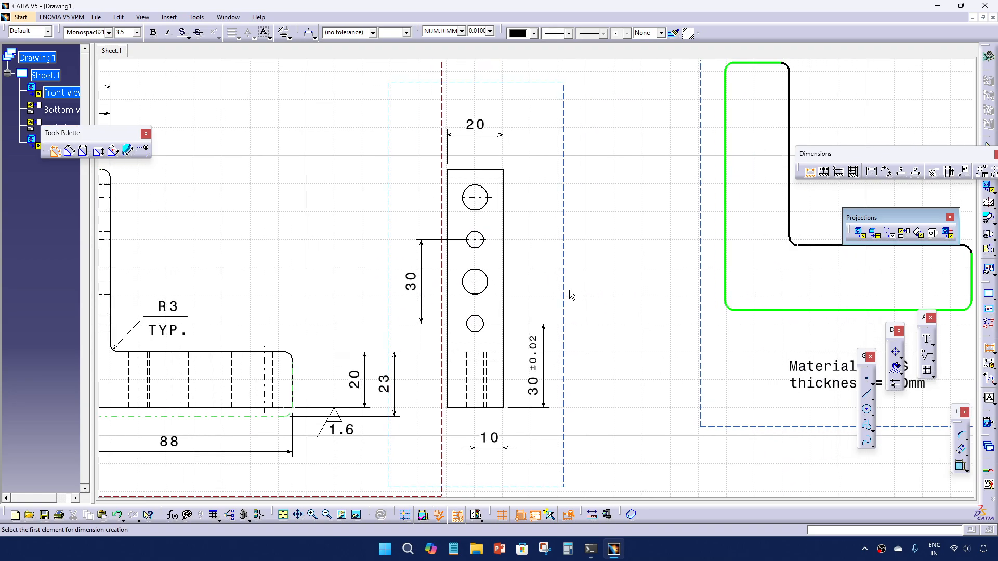
key("Escape")
Apply a ±0.02 tolerance to the vertical spacing dimension between the two small holes
left_click_drag(567, 295, 630, 300)
middle_click_drag(600, 275, 593, 260, "ctrl")
left_click(527, 314)
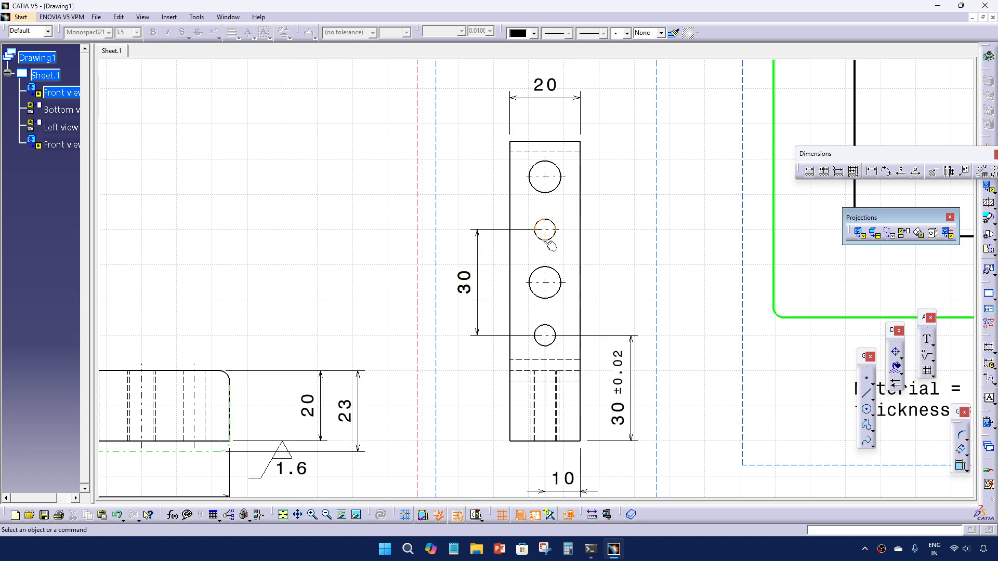
left_click(467, 285)
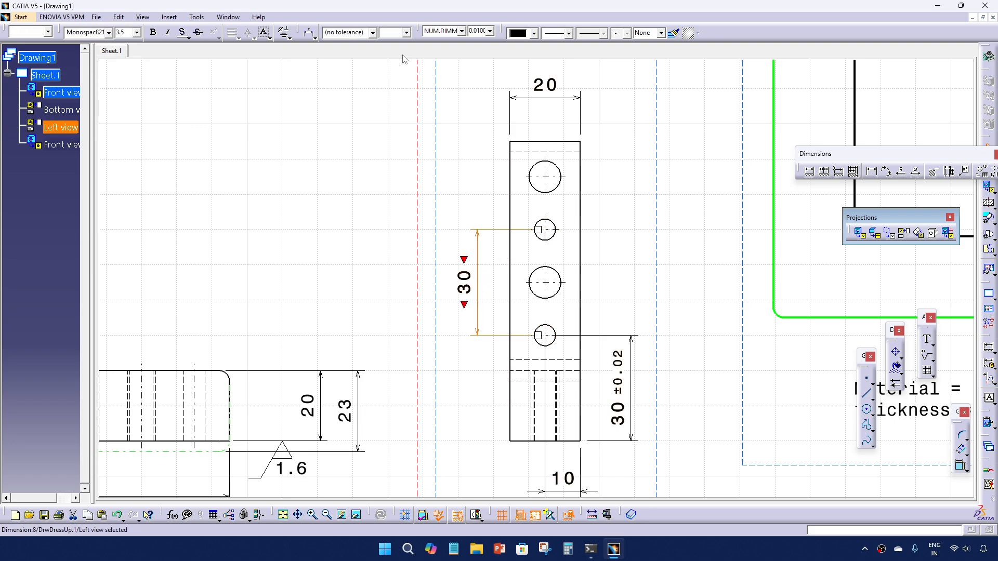
left_click(406, 32)
left_click(395, 41)
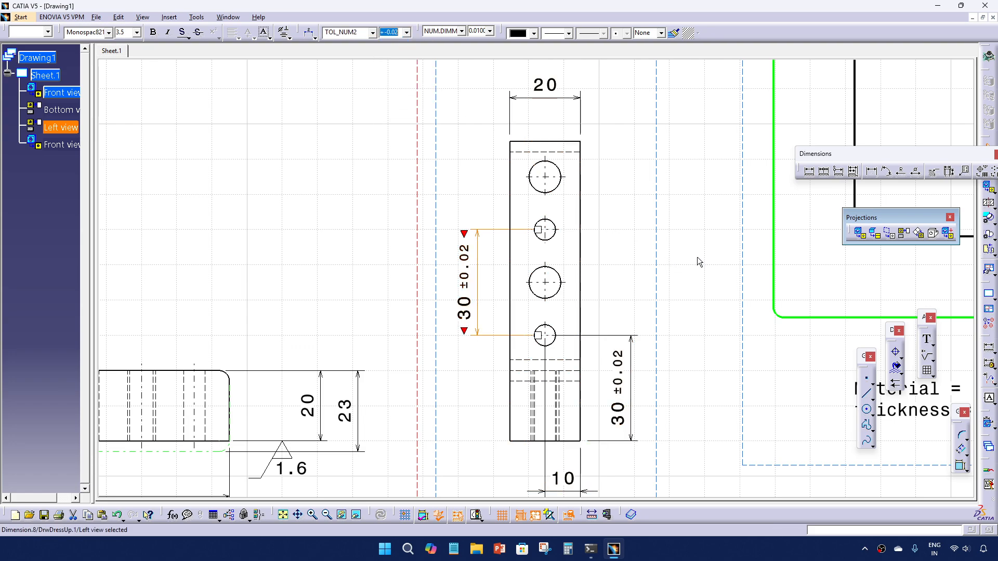
left_click(699, 262)
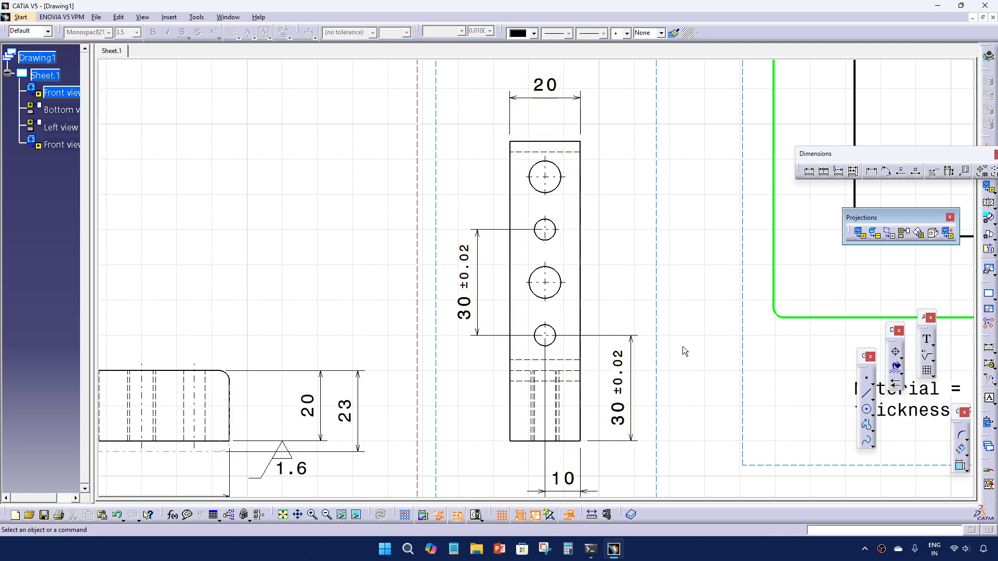
Dimension the vertical center distance from the lowest small hole to the lower large hole, placing it beside the left view's right-hand edge
middle_click_drag(675, 368, 637, 382)
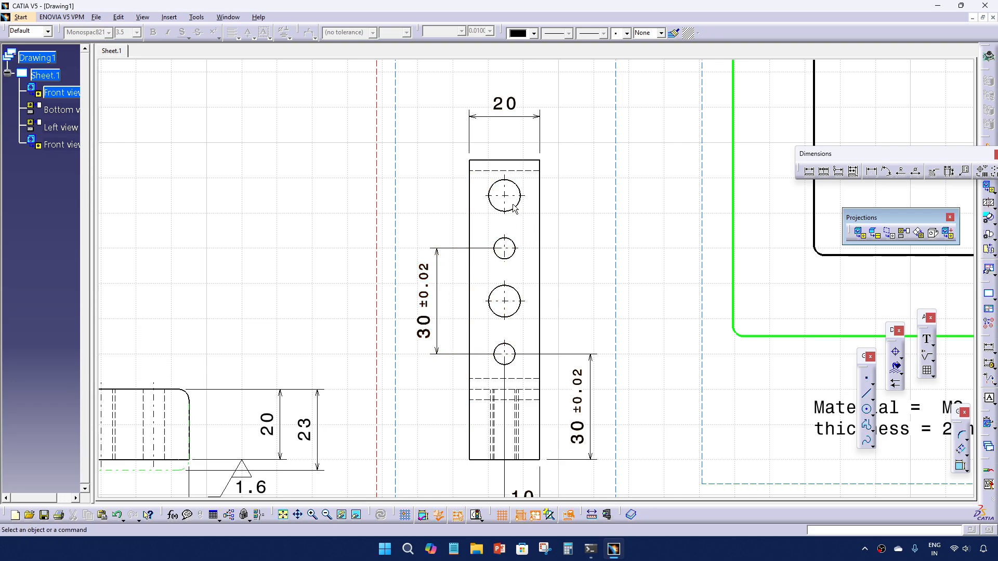
left_click(808, 172)
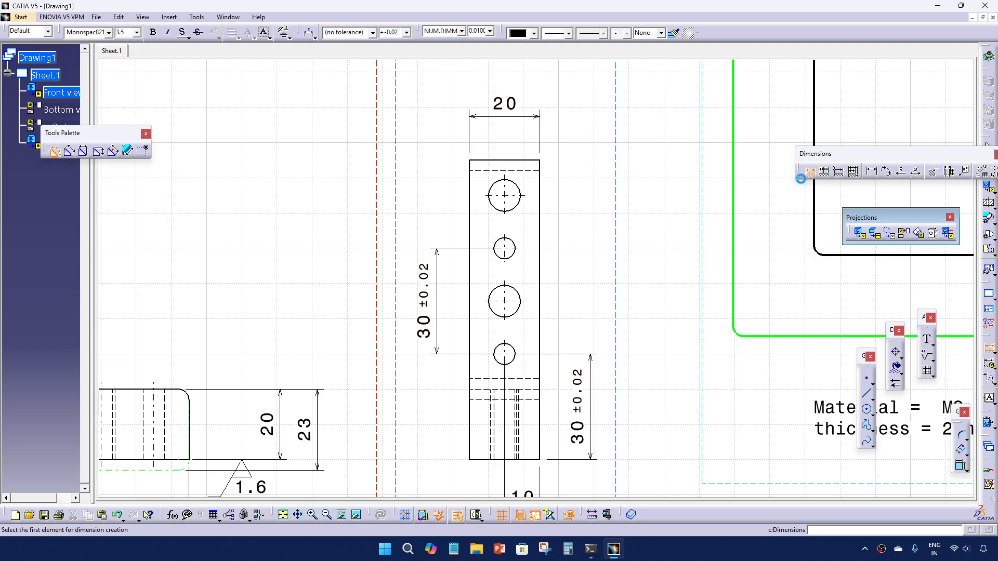
middle_click_drag(593, 255, 601, 194)
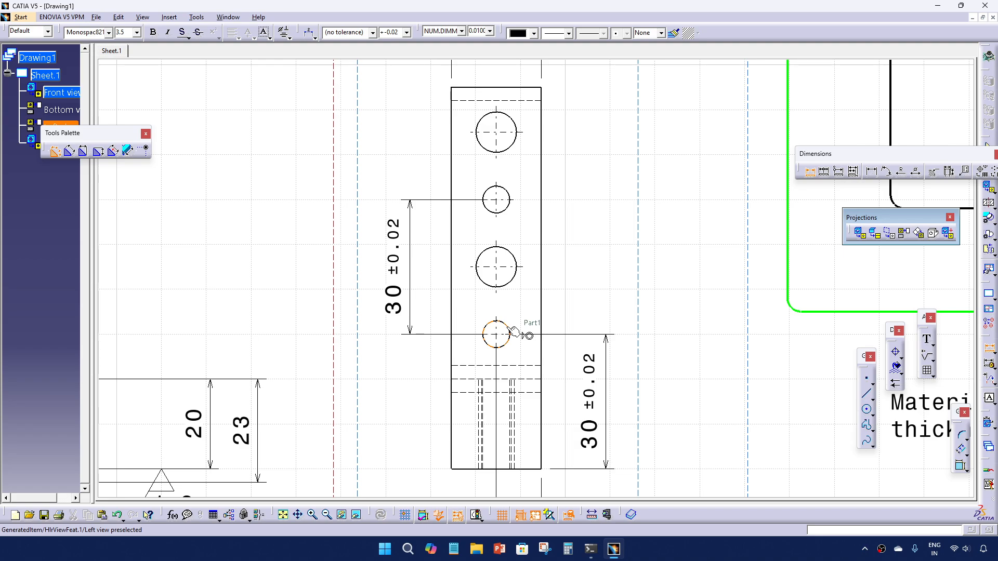
left_click(511, 332)
left_click(515, 274)
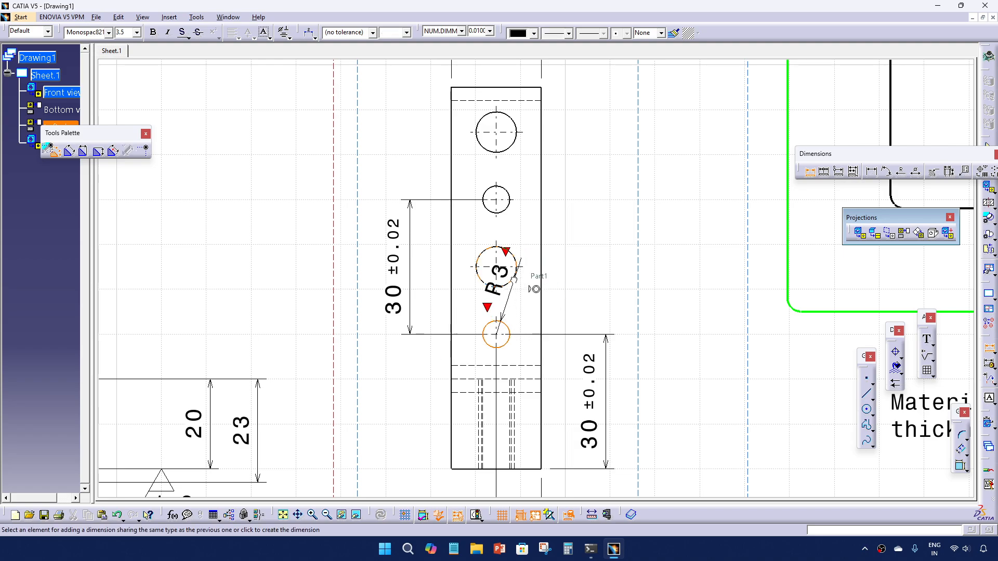
left_click(590, 300)
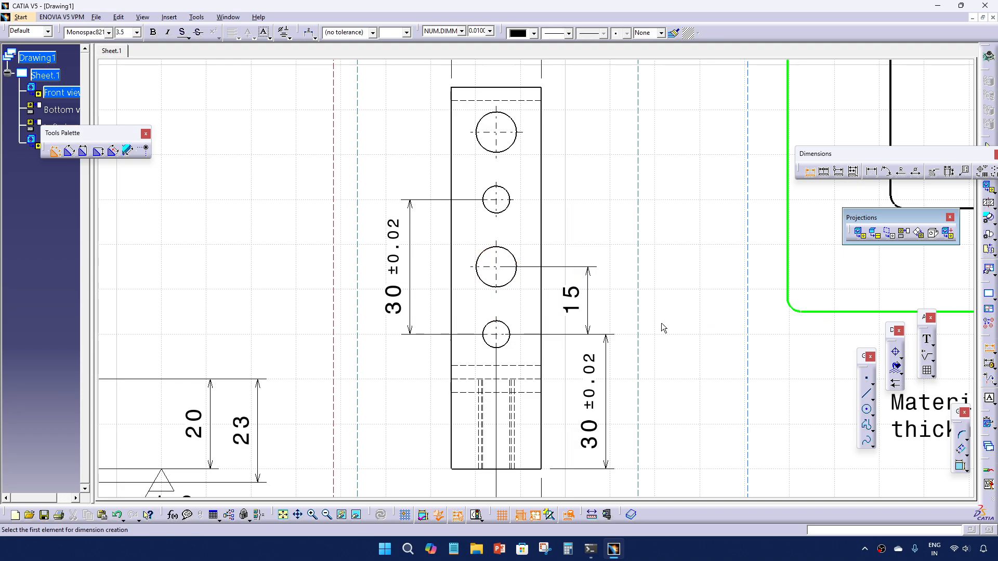
Dimension the vertical center spacing between the two large holes, placing it in line above the neighboring small-to-large hole dimension
left_click(514, 279)
left_click(515, 124)
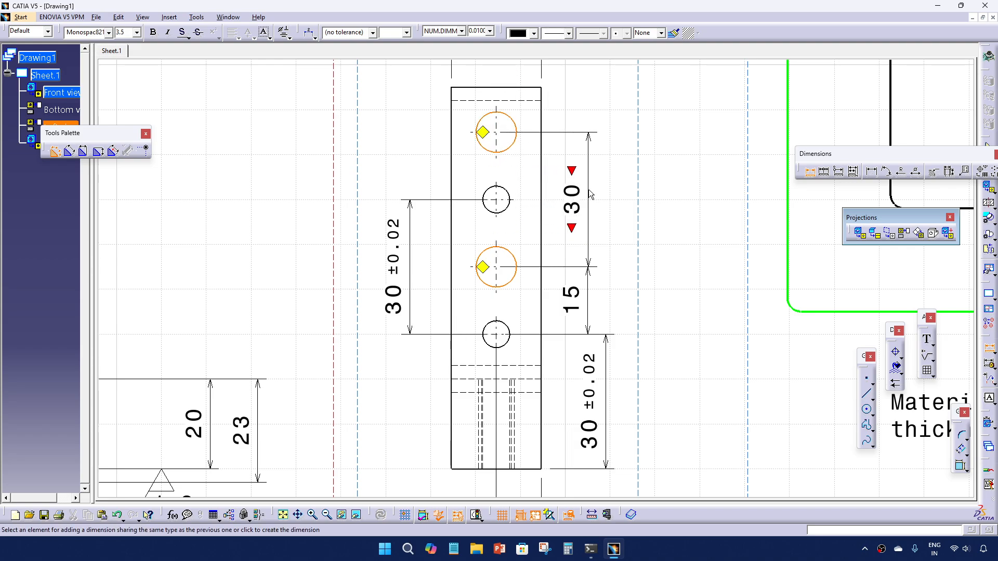
left_click(590, 195)
key("Escape")
middle_click_drag(674, 236, 673, 253, "ctrl")
middle_click_drag(673, 253, 682, 278)
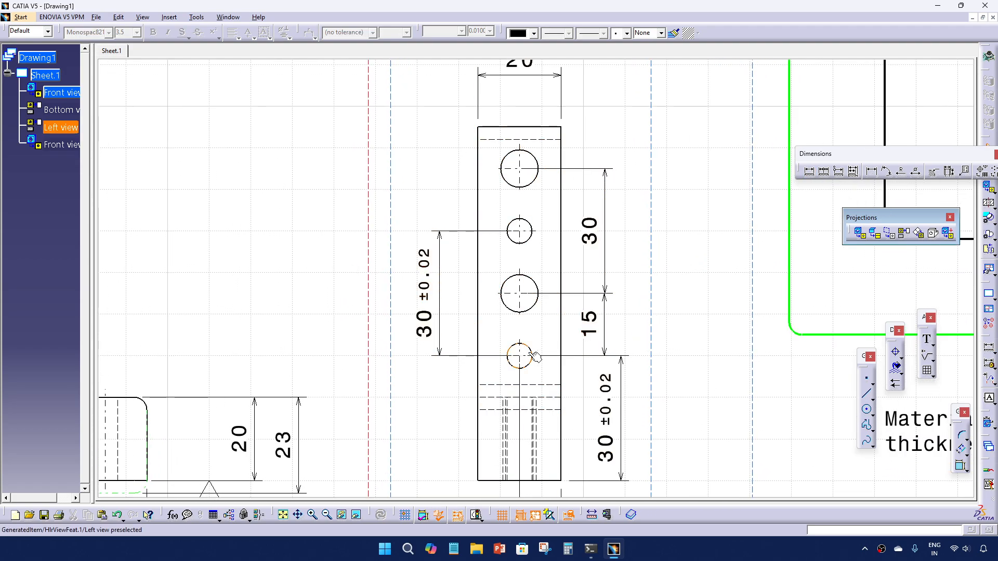
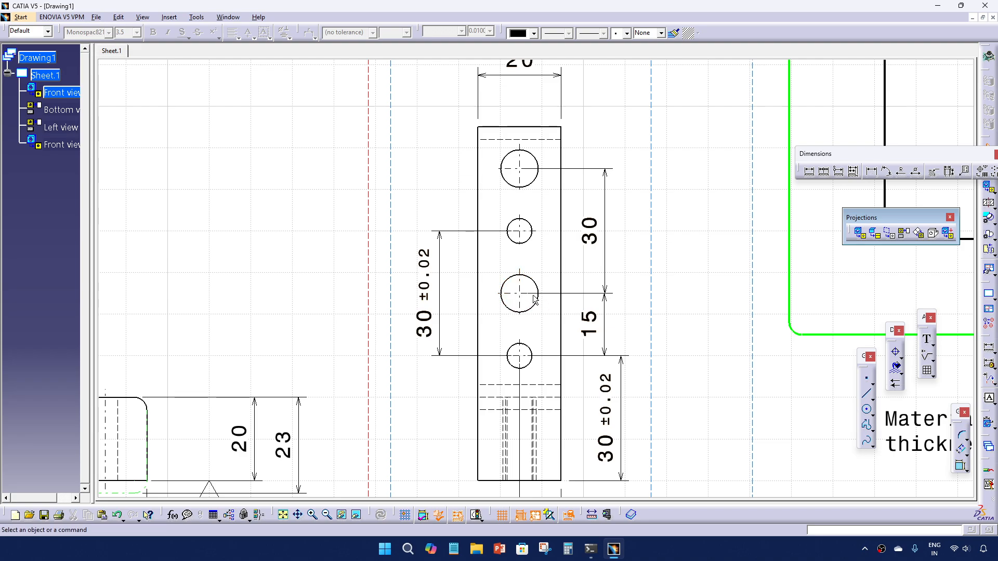
Dimension the upper small hole in the left view as a diameter, placing the value outside the view above the small-hole spacing dimension
middle_click_drag(685, 260, 682, 283)
middle_click_drag(666, 257, 657, 314)
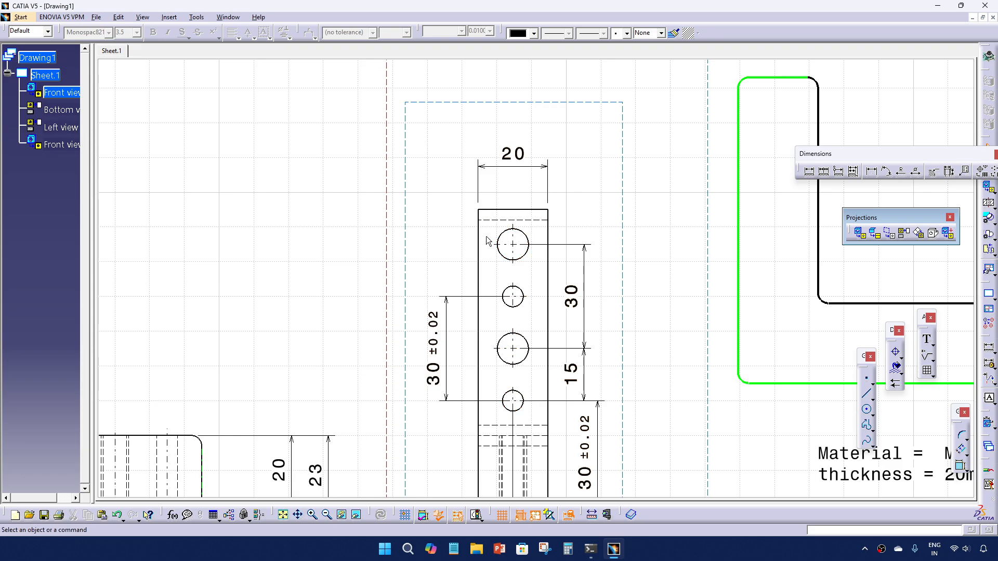
left_click(809, 171)
middle_click_drag(666, 257, 708, 285)
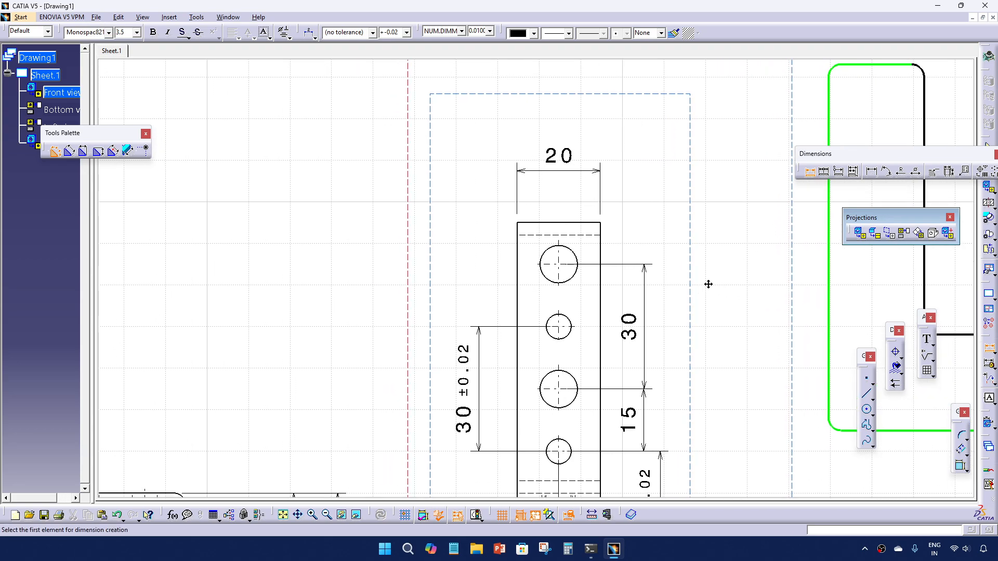
left_click(561, 317)
right_click(446, 266)
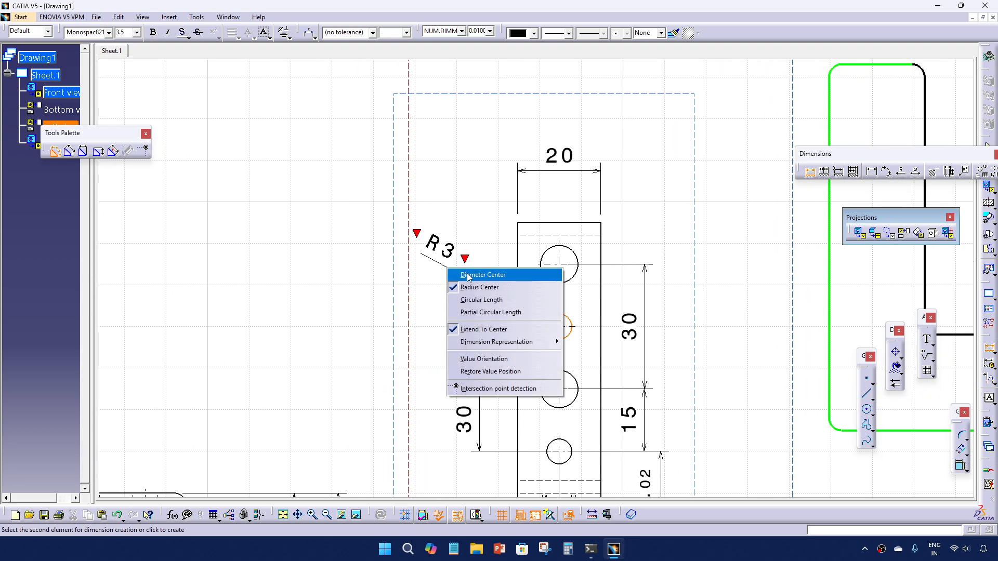
left_click(470, 275)
left_click(470, 271)
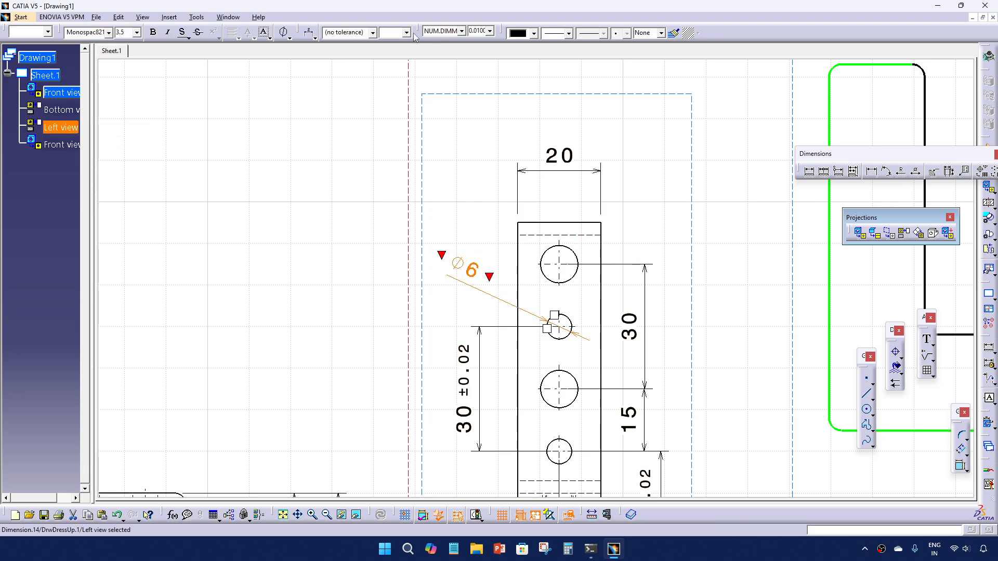
Give the small hole's diameter dimension a bent leader with horizontal text and apply an H7 tolerance
left_click(315, 39)
left_click(322, 59)
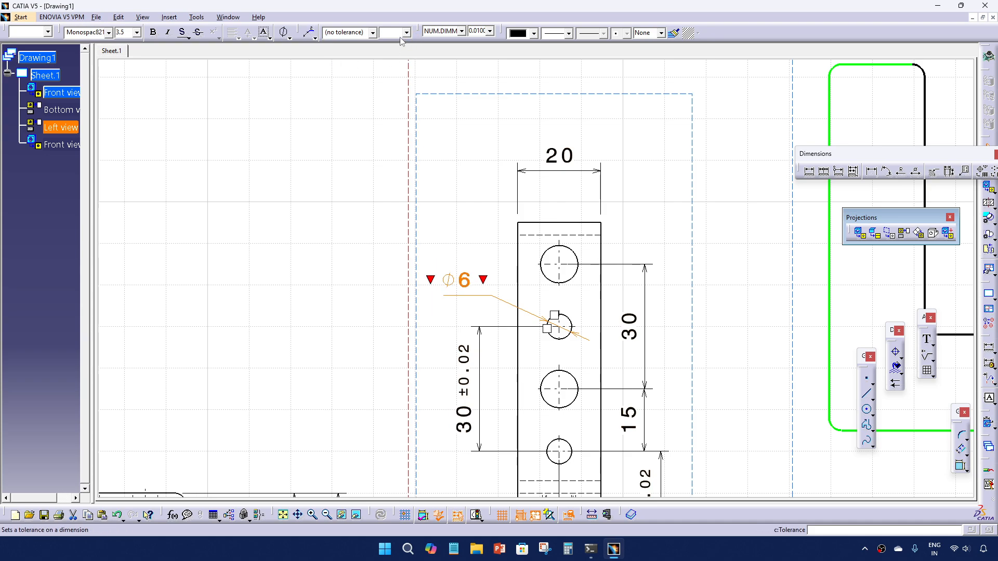
left_click(407, 32)
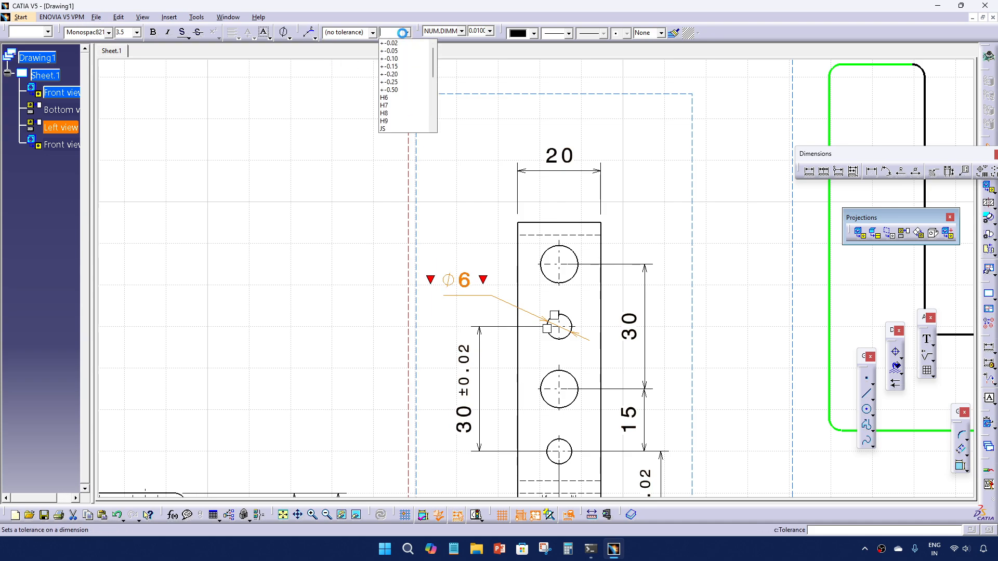
left_click(407, 106)
left_click(459, 219)
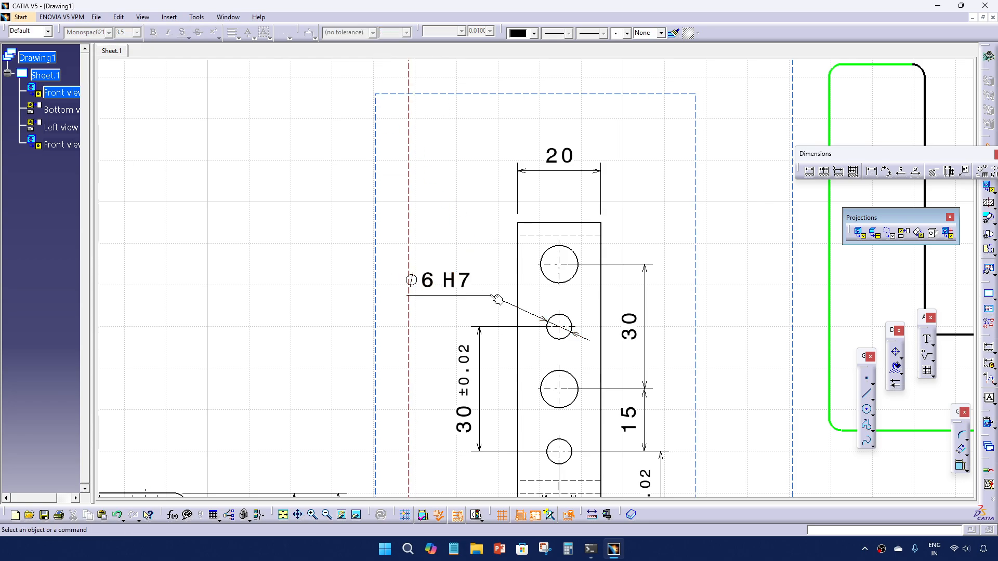
Append (2x) after the small hole's H7 diameter value and move the dimension text clear of the left view's outline
left_click(459, 282)
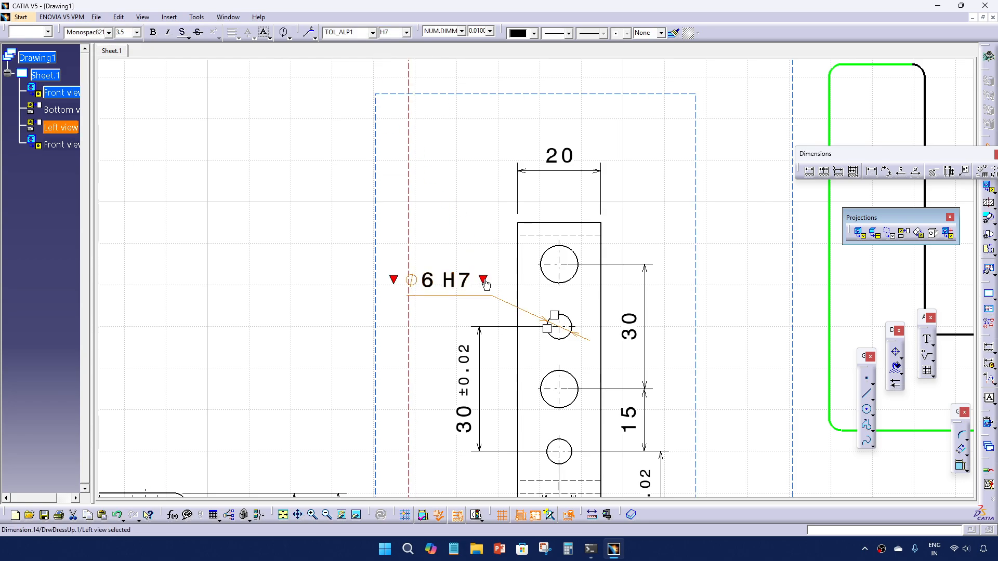
left_click(483, 281)
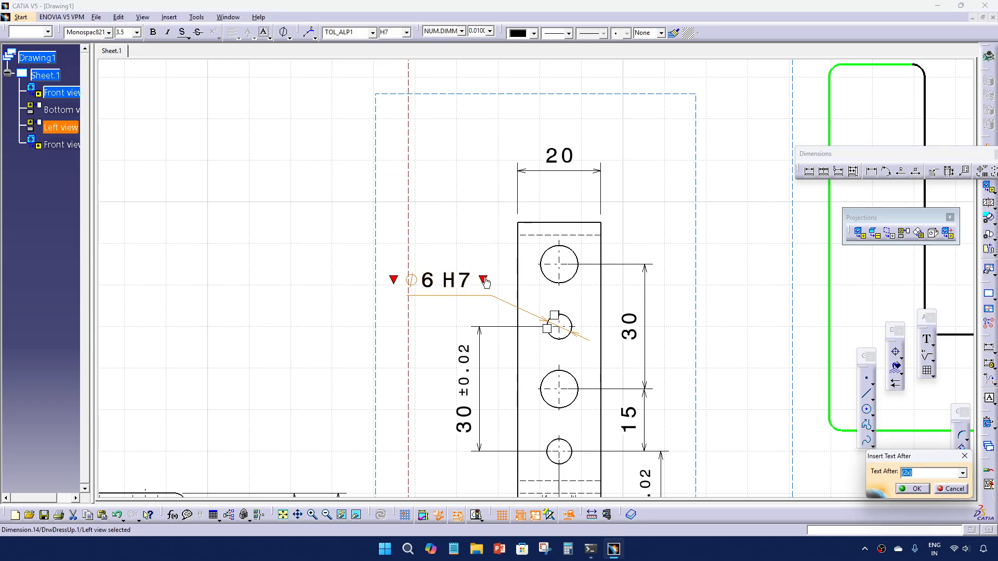
left_click(916, 489)
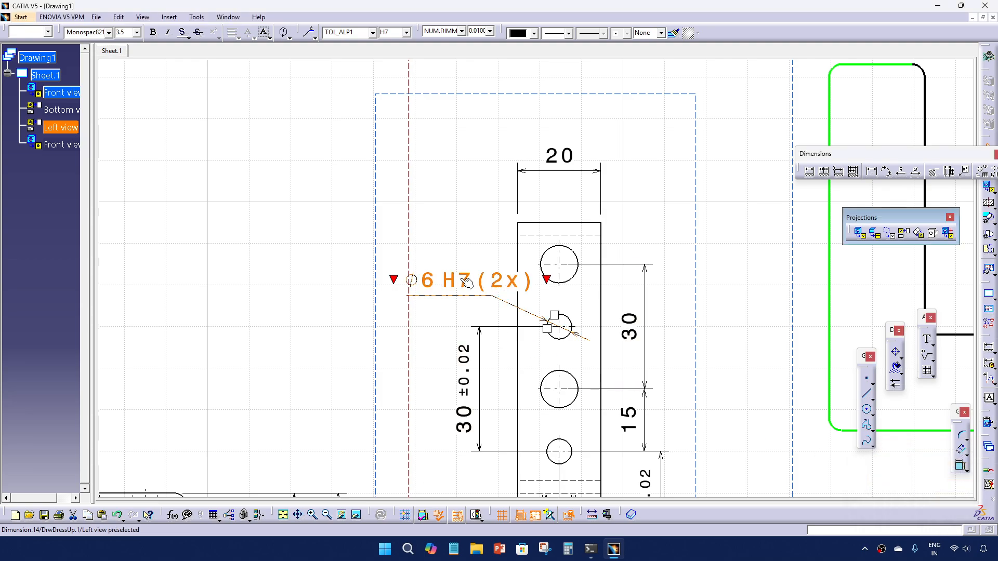
mouse_move(462, 283)
left_mouse_down()
mouse_move(404, 275)
mouse_move(465, 284)
left_mouse_up()
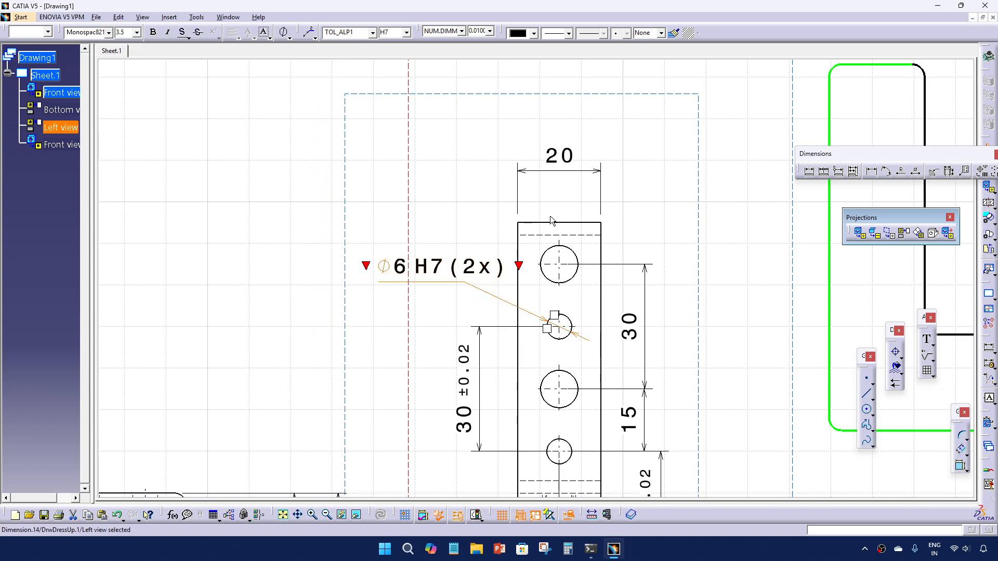
Enable the Move value manipulator for dimension modification in the drafting options, and shift the small hole's H7 diameter text farther from the left view
left_click(651, 239)
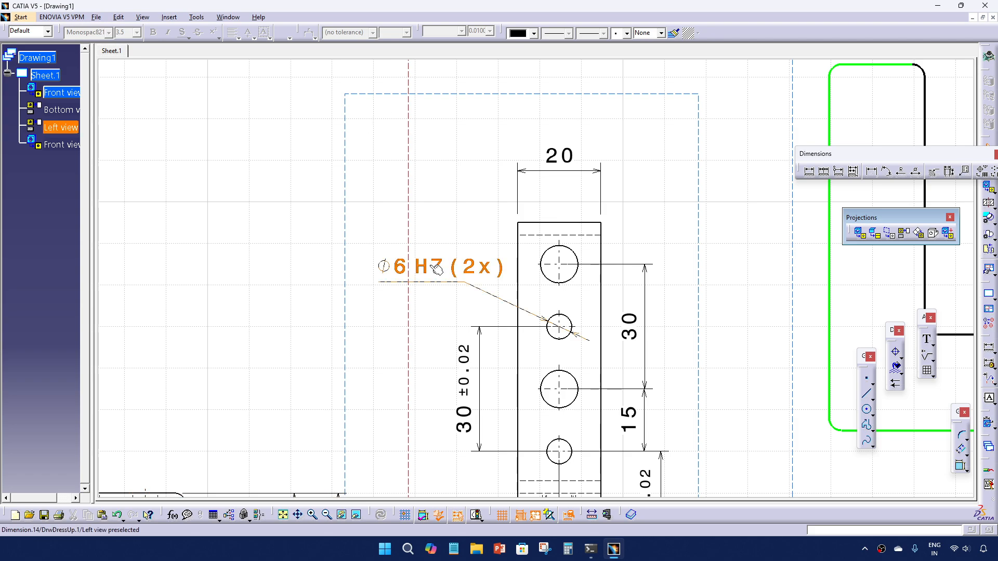
left_click(385, 266)
left_click(197, 17)
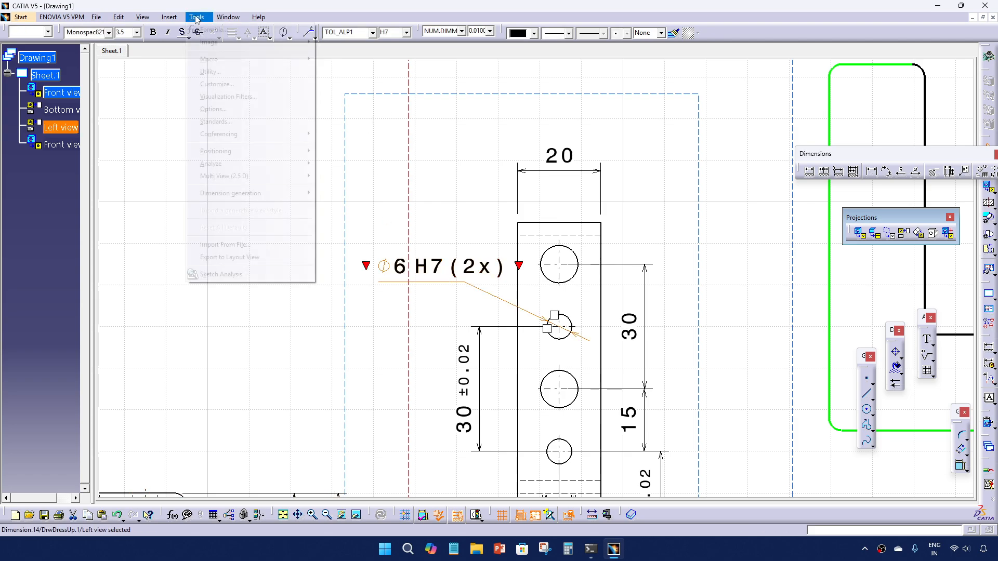
left_click(241, 109)
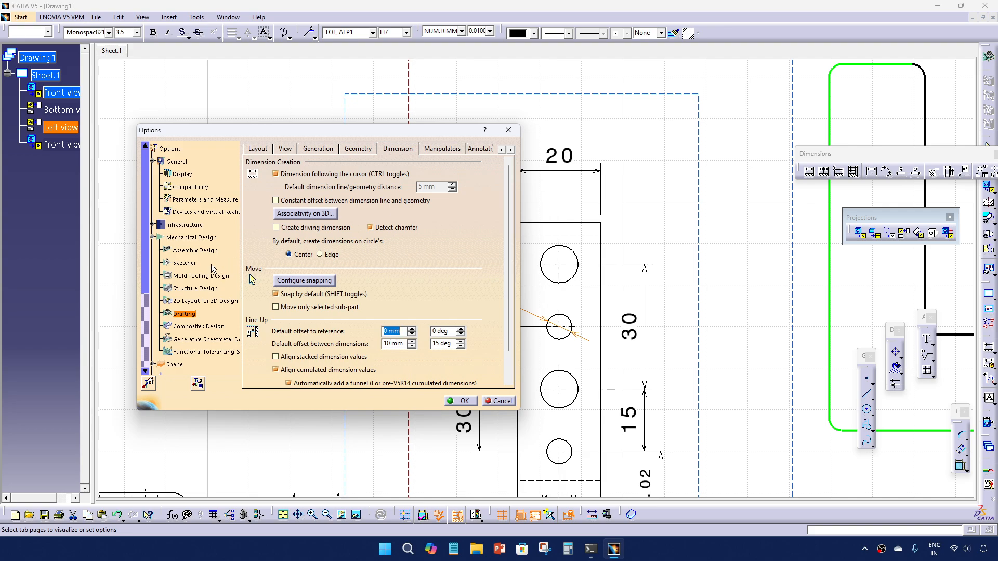
left_click(442, 150)
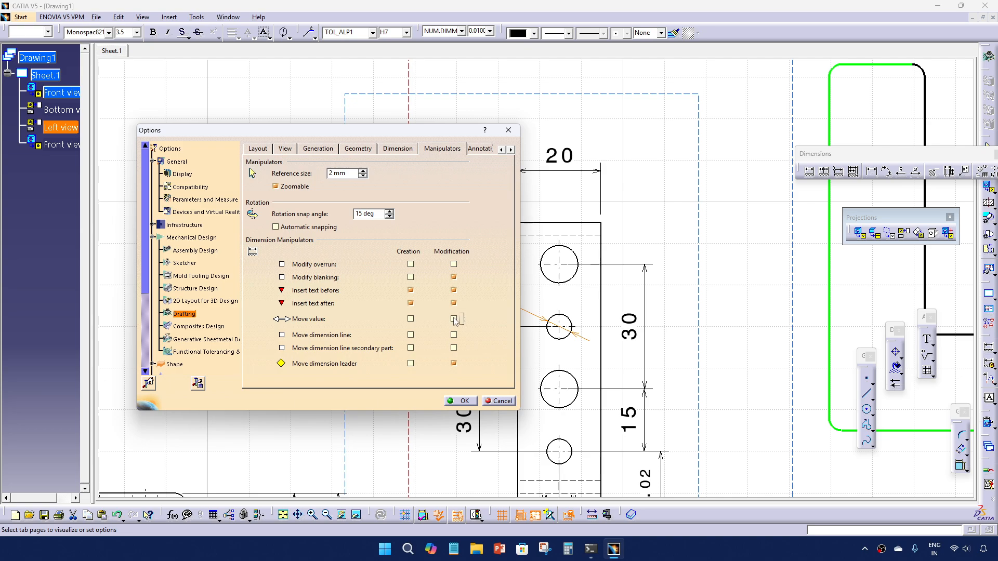
left_click(461, 400)
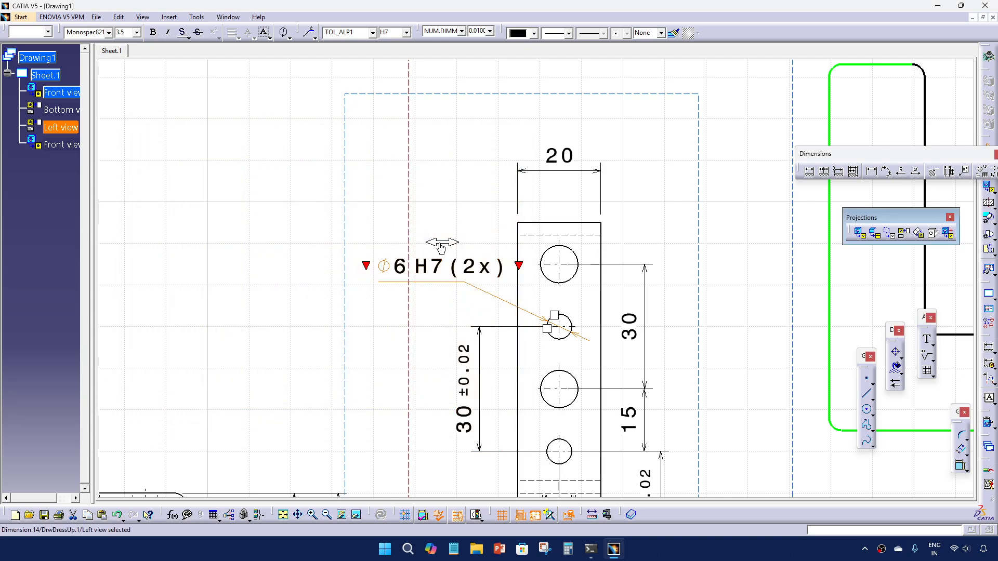
left_click_drag(423, 243, 386, 244)
left_click(525, 203)
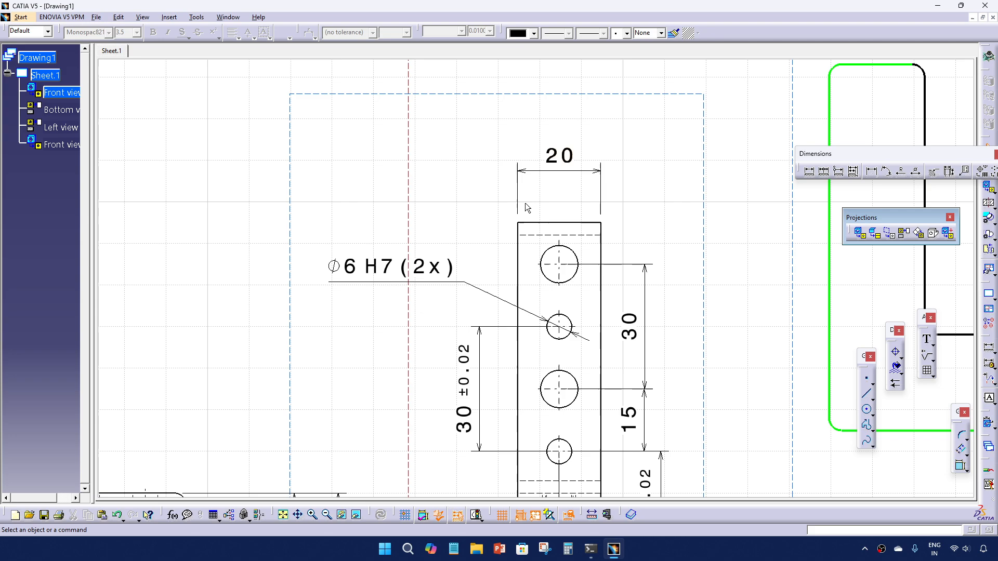
Dimension the upper large hole in the left view as a diameter outside the outline, using a bent leader with horizontal text
left_click(809, 171)
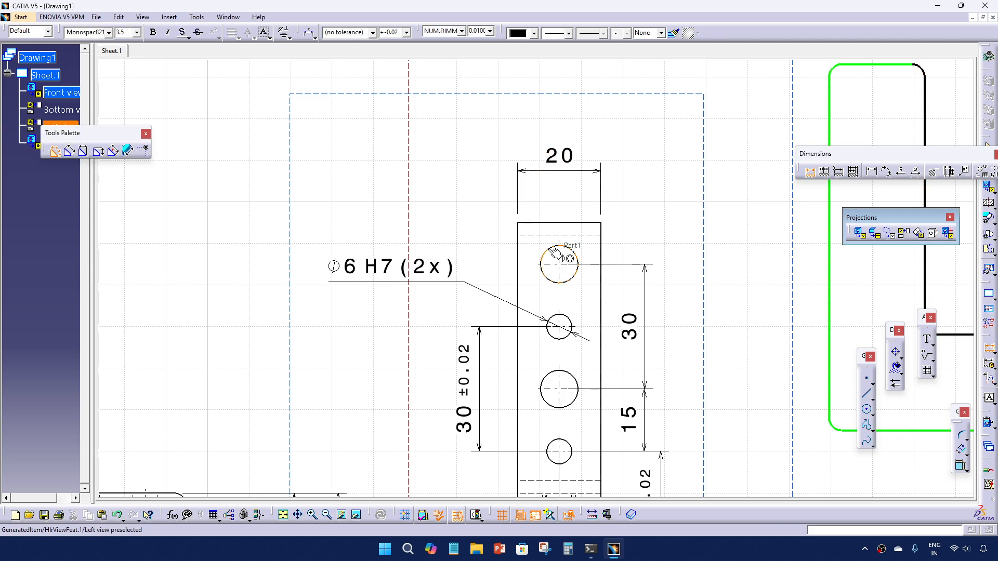
left_click(571, 251)
left_click(447, 222)
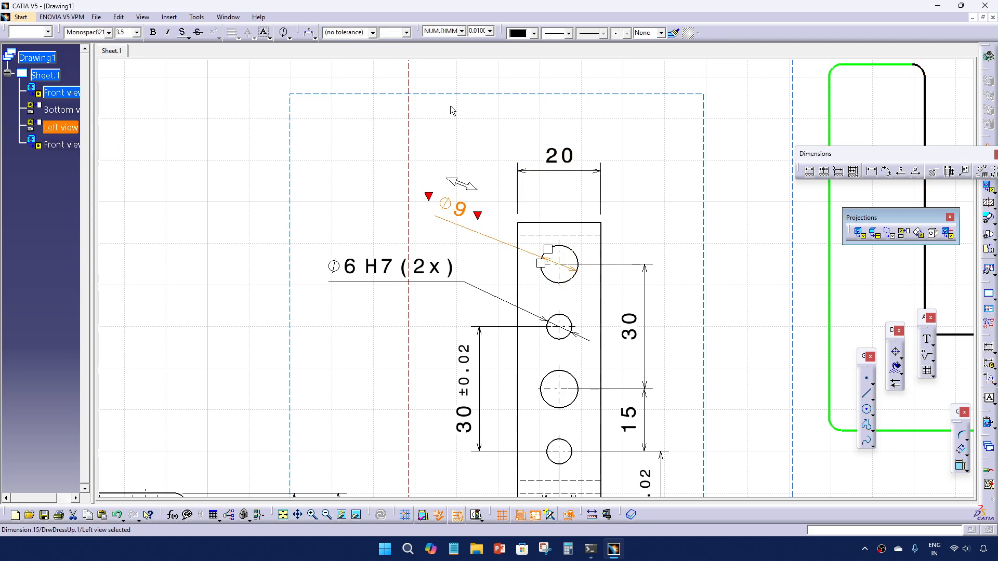
left_click(313, 37)
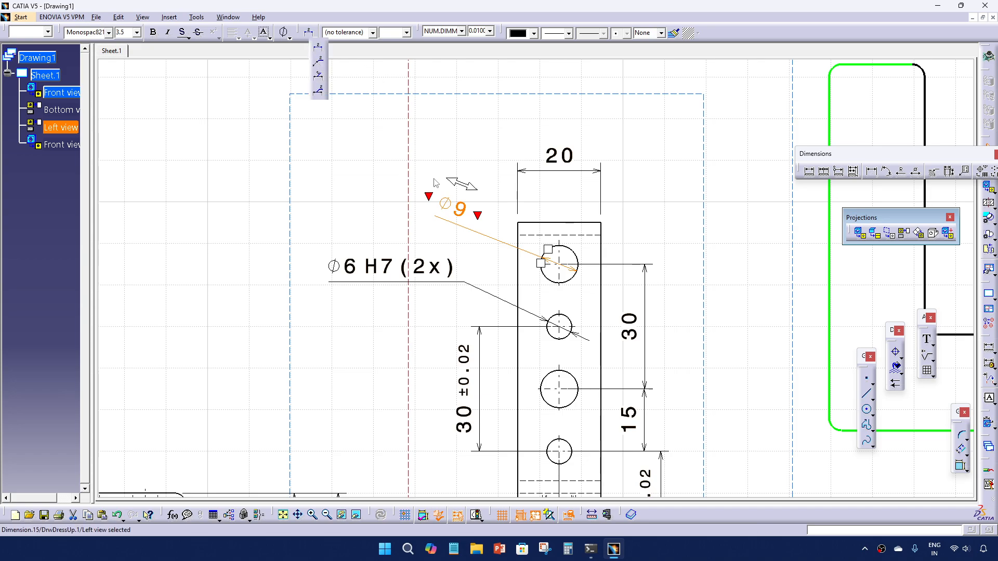
Append (2x) after the large hole's diameter value and move its text and leader bend clear of the left view
left_click(476, 219)
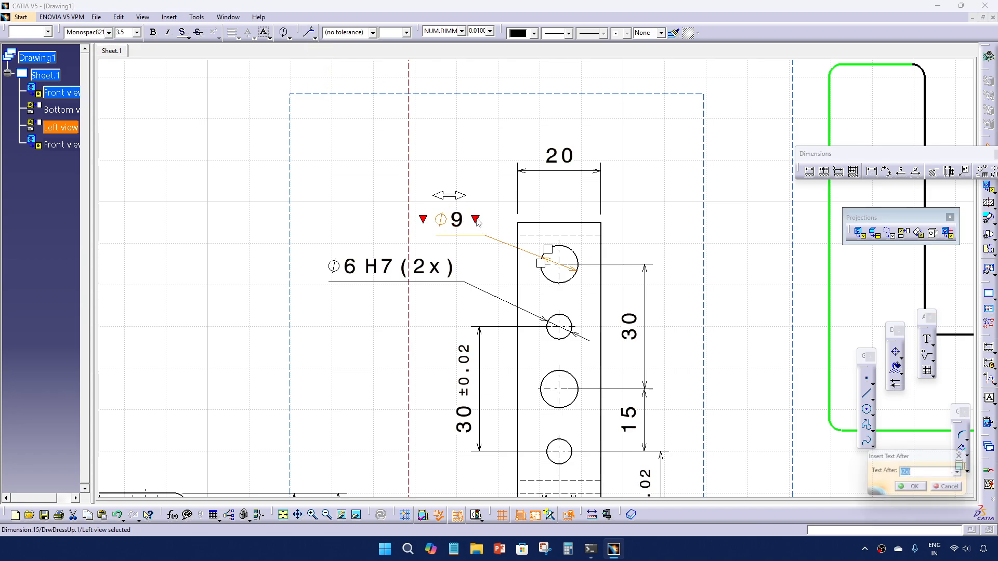
left_click(913, 488)
left_click_drag(480, 199, 431, 198)
left_click_drag(485, 236, 470, 218)
left_click(664, 260)
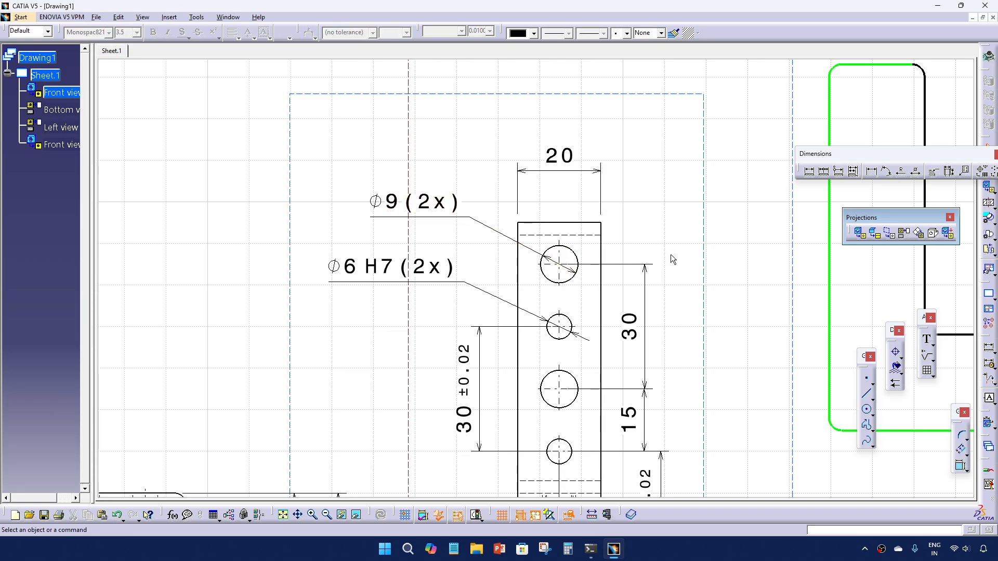
Activate the bottom view for dimensioning
middle_click_drag(651, 272, 656, 305, "ctrl")
middle_click_drag(656, 305, 664, 252)
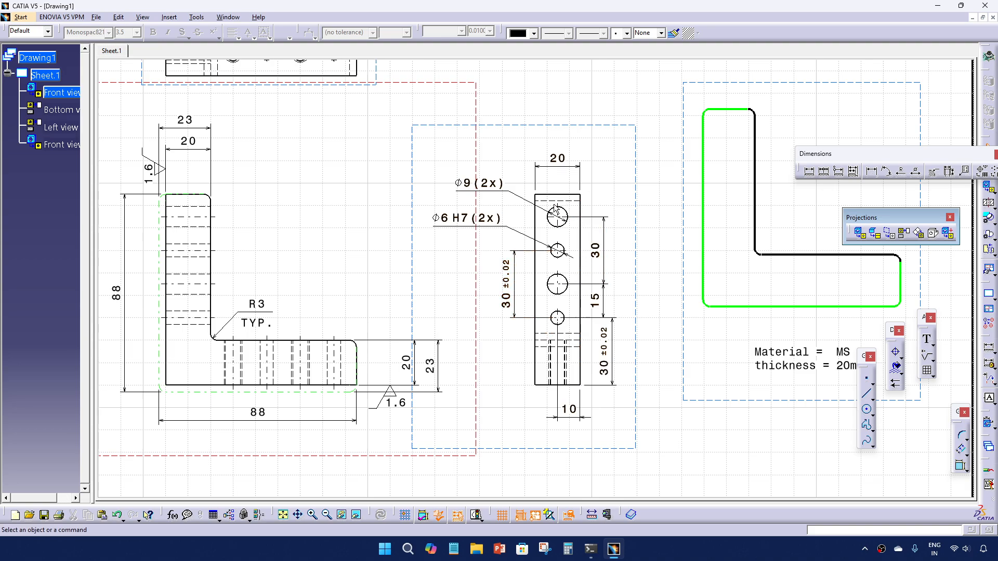
mouse_move(419, 230)
middle_mouse_down()
mouse_move(503, 318)
mouse_move(506, 341)
middle_mouse_up()
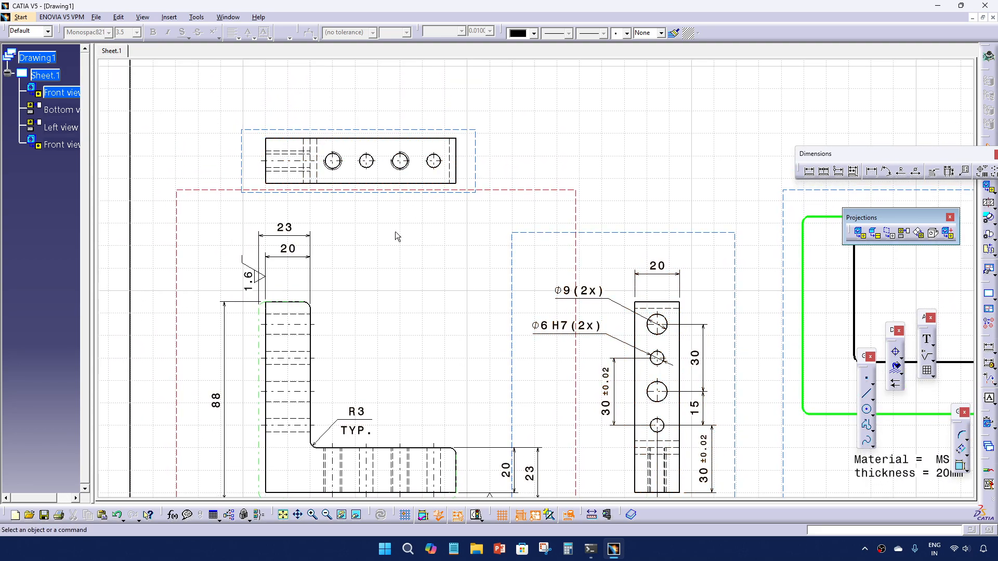
mouse_move(397, 237)
middle_mouse_down()
mouse_move(466, 276)
mouse_move(466, 232)
mouse_move(495, 290)
middle_mouse_up()
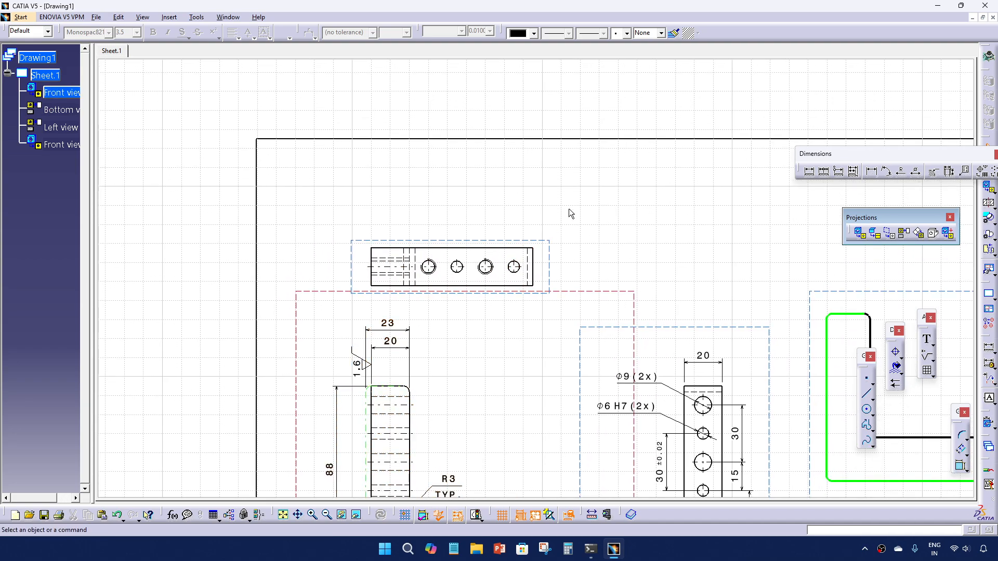
left_click(549, 243)
left_click(624, 253)
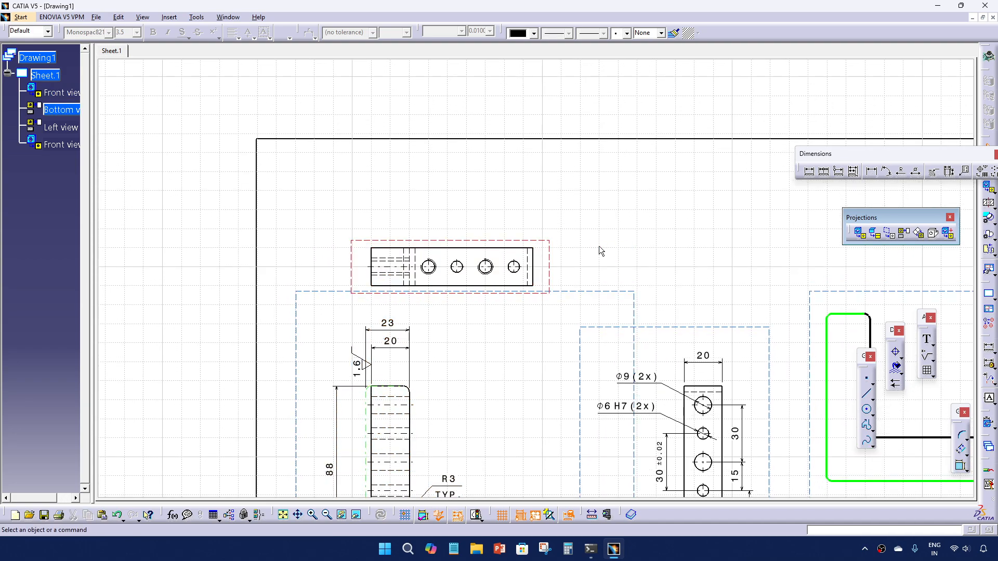
middle_click_drag(599, 245, 640, 219)
Dimension the horizontal distance from the bottom view's left edge to the nearest small hole's center, placing it above the view
left_click(810, 172)
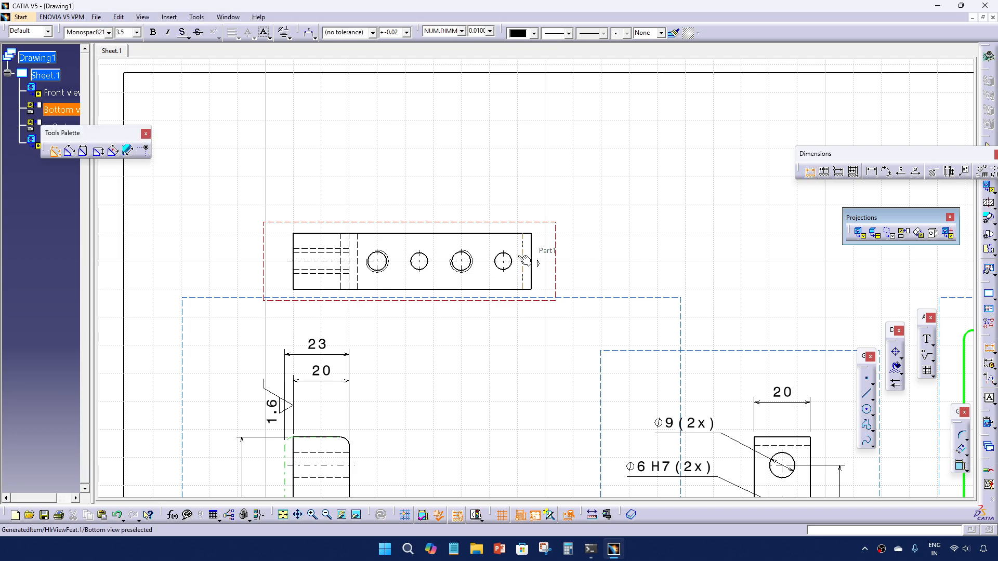
mouse_move(596, 260)
middle_mouse_down()
mouse_move(659, 252)
mouse_move(677, 278)
middle_mouse_up()
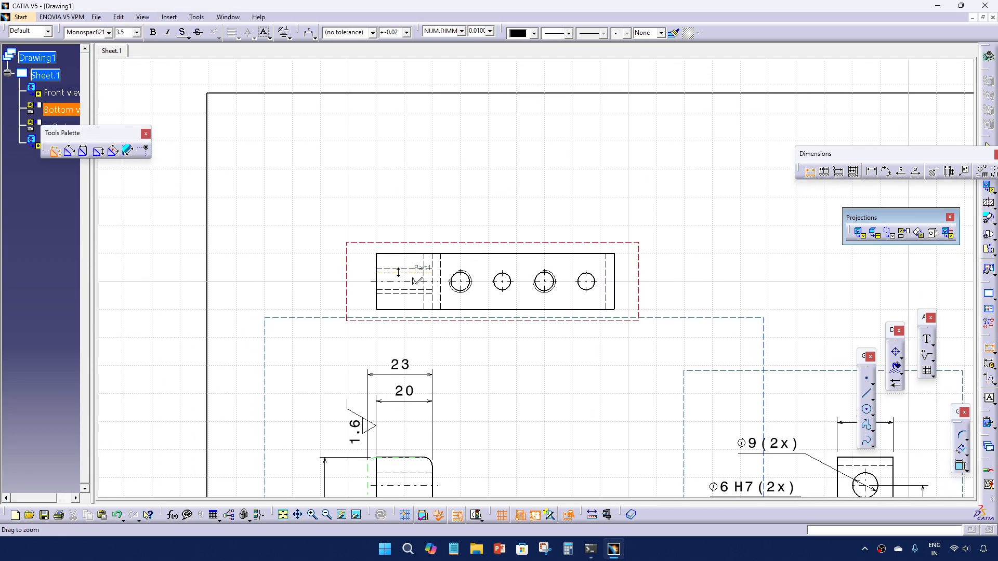
middle_click_drag(307, 286, 292, 256)
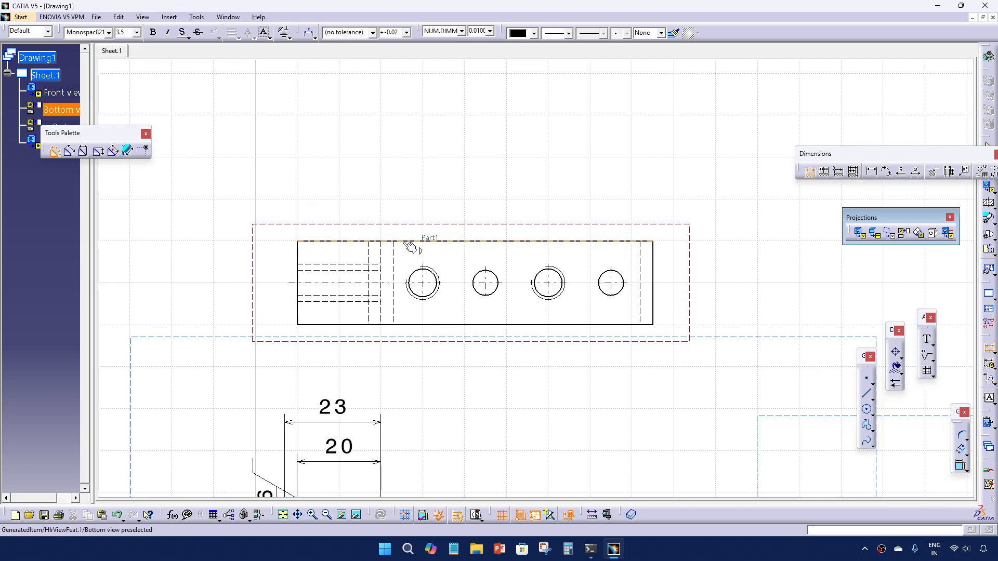
left_click(299, 253)
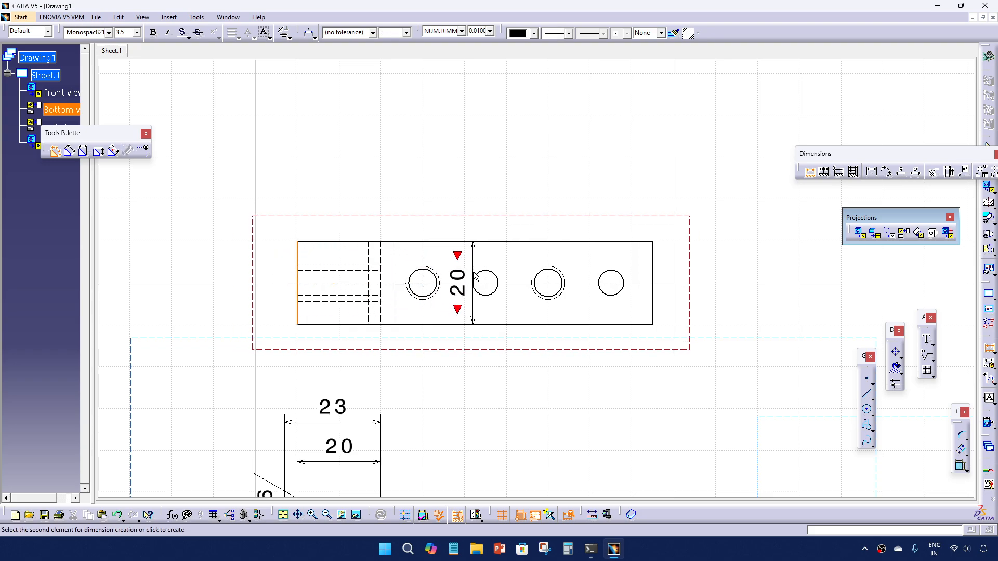
left_click(477, 275)
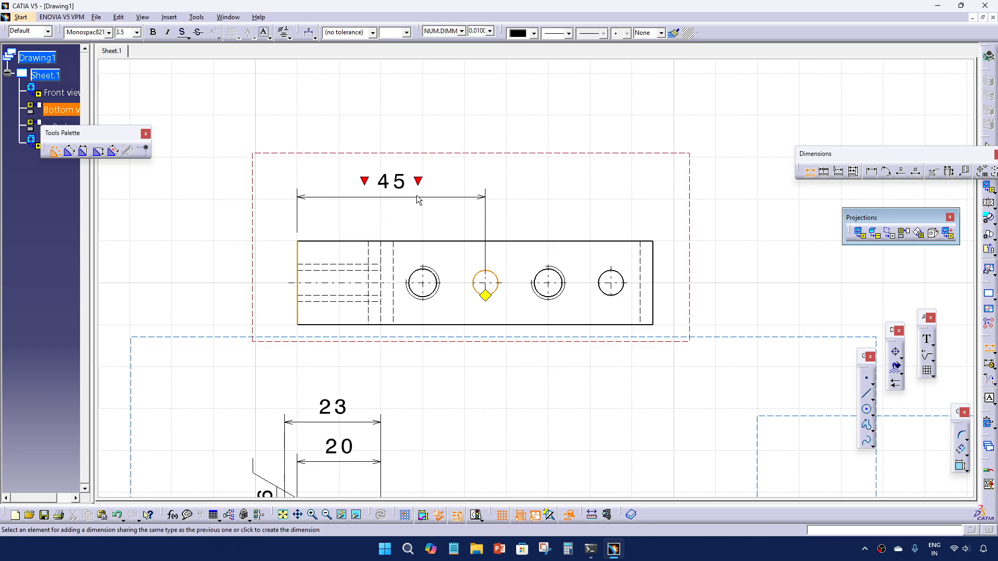
left_click(418, 199)
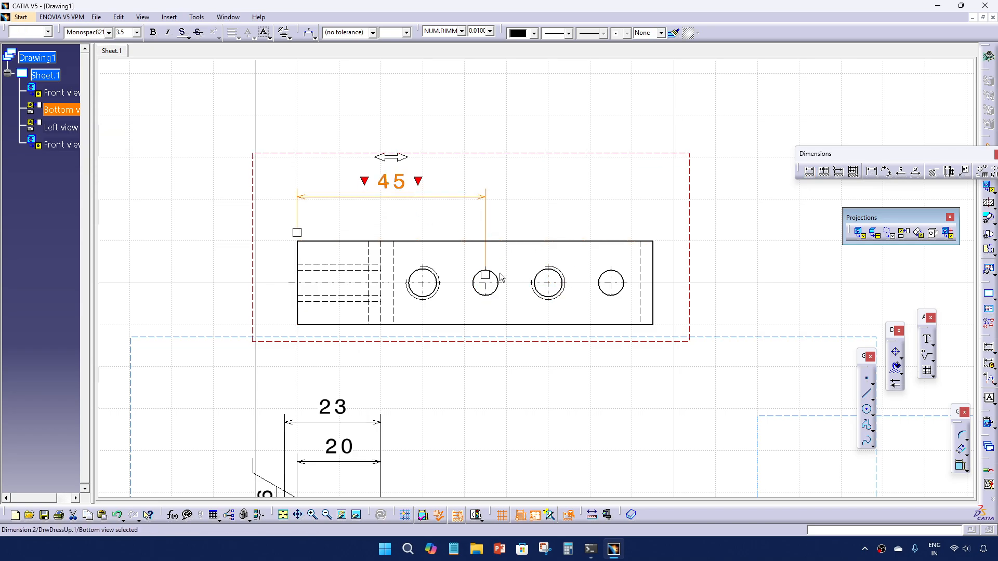
Apply a ±0.02 tolerance to the edge-to-small-hole dimension in the bottom view
left_click(410, 198)
left_click(406, 32)
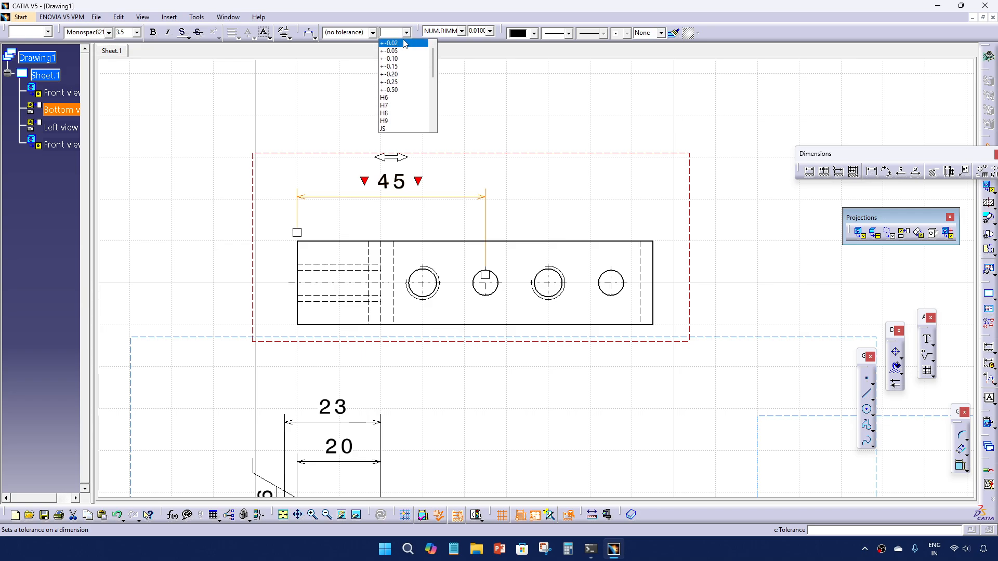
left_click(404, 44)
left_click(517, 106)
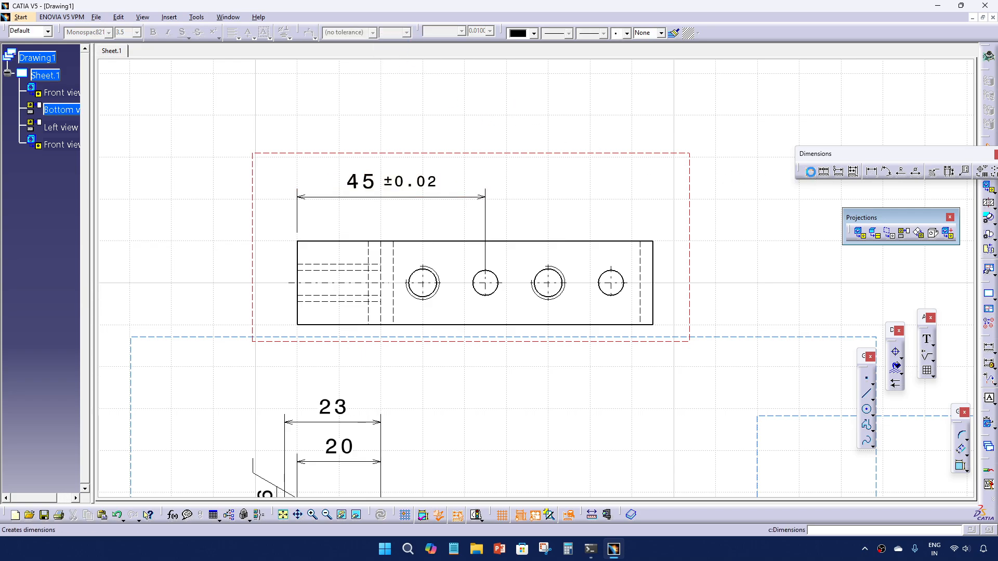
Dimension the horizontal center spacing between the two small holes in the bottom view, placing it beside the edge-to-hole dimension
left_click(491, 274)
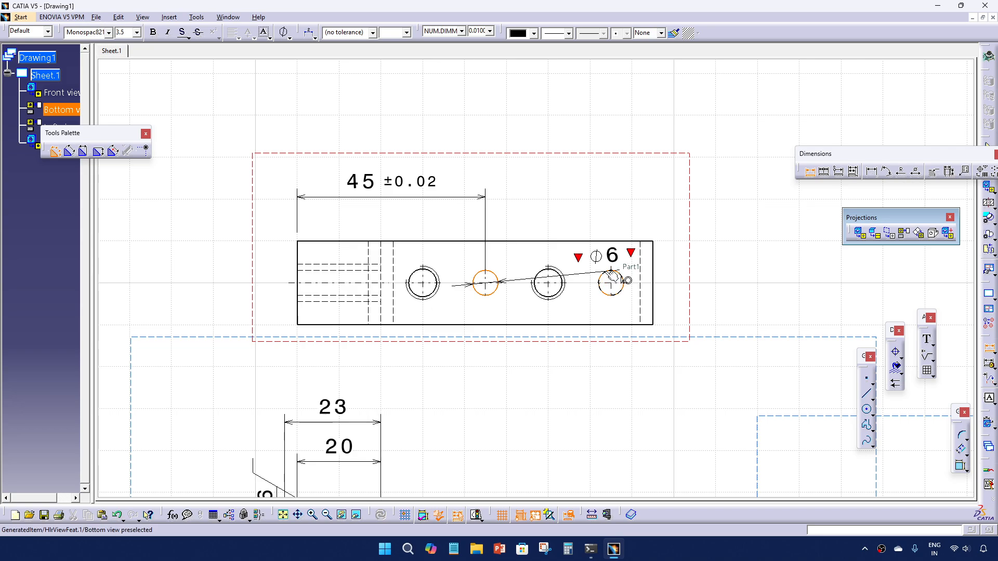
left_click(612, 279)
left_click(570, 196)
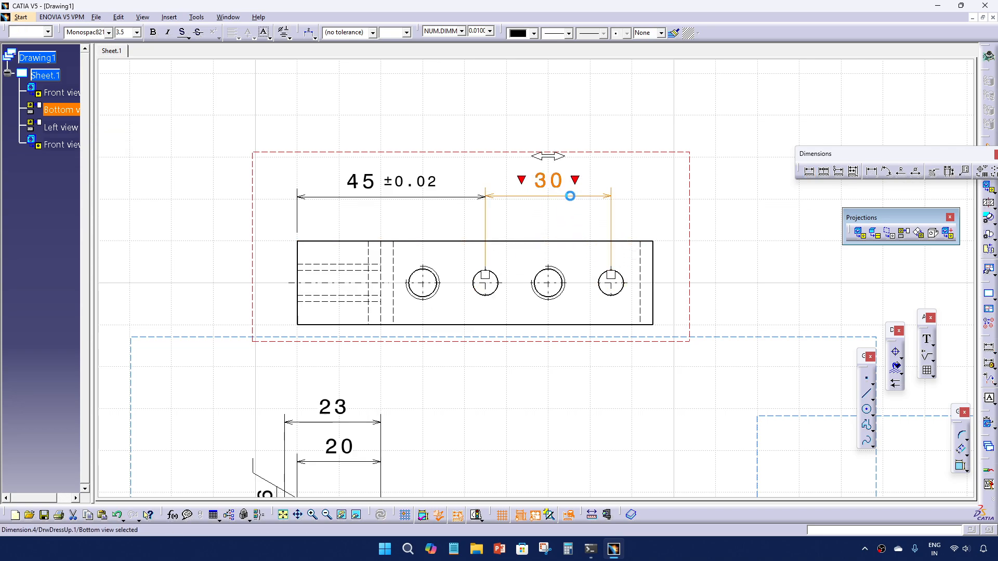
Apply a ±0.02 tolerance to the small-hole spacing dimension and line it up with the neighboring edge-to-hole dimension
left_click(407, 33)
left_click(398, 42)
left_click(572, 157)
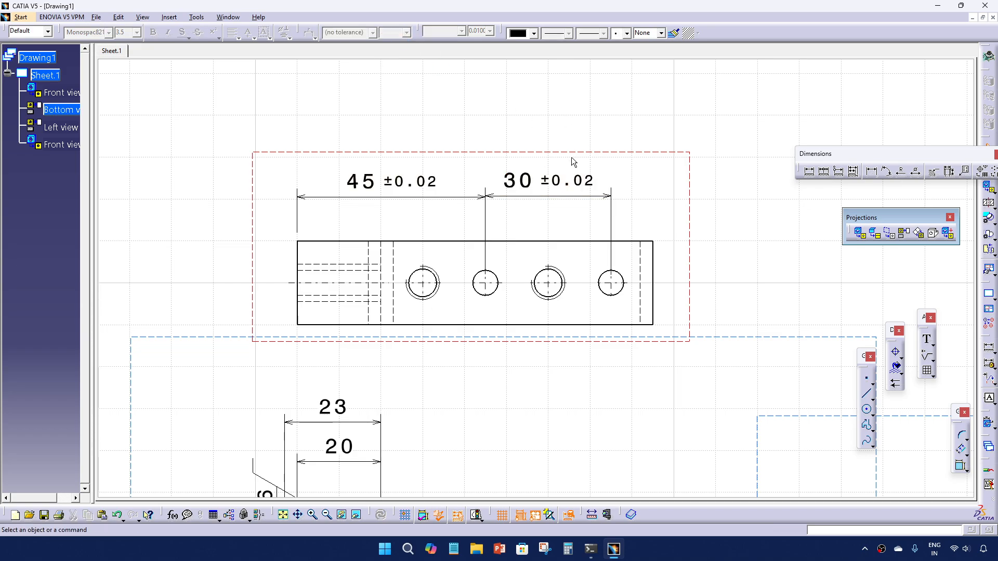
left_click(564, 187)
left_click(670, 169)
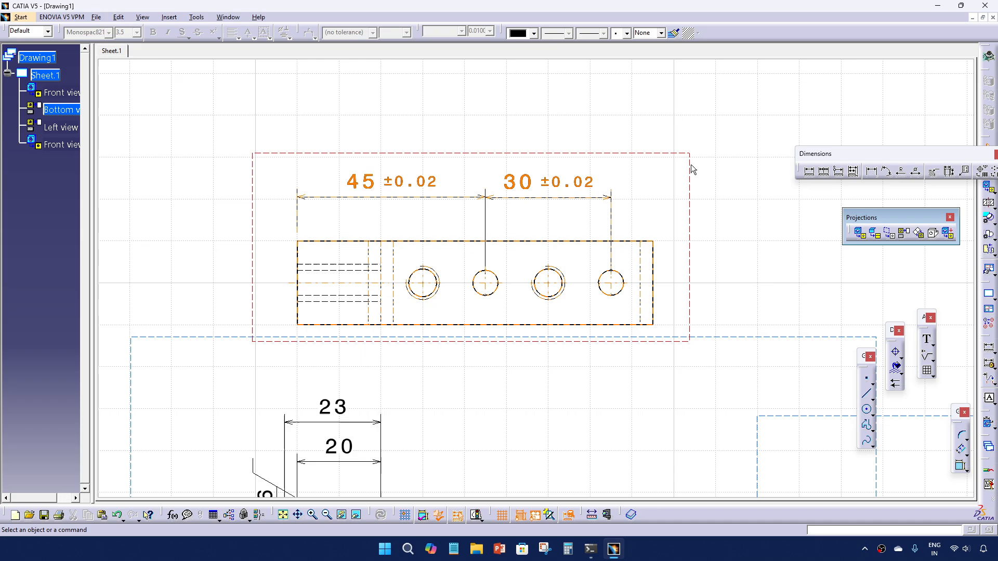
Dimension the horizontal center spacing between the left large hole and its adjacent small hole, placing it below the bottom view
left_click(808, 172)
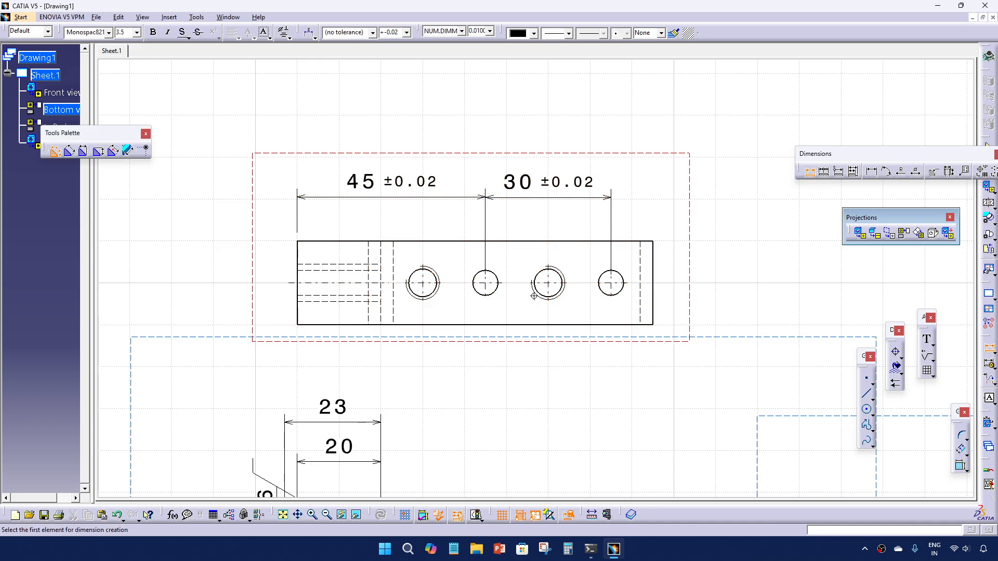
middle_click_drag(534, 295, 548, 287)
left_click(543, 276)
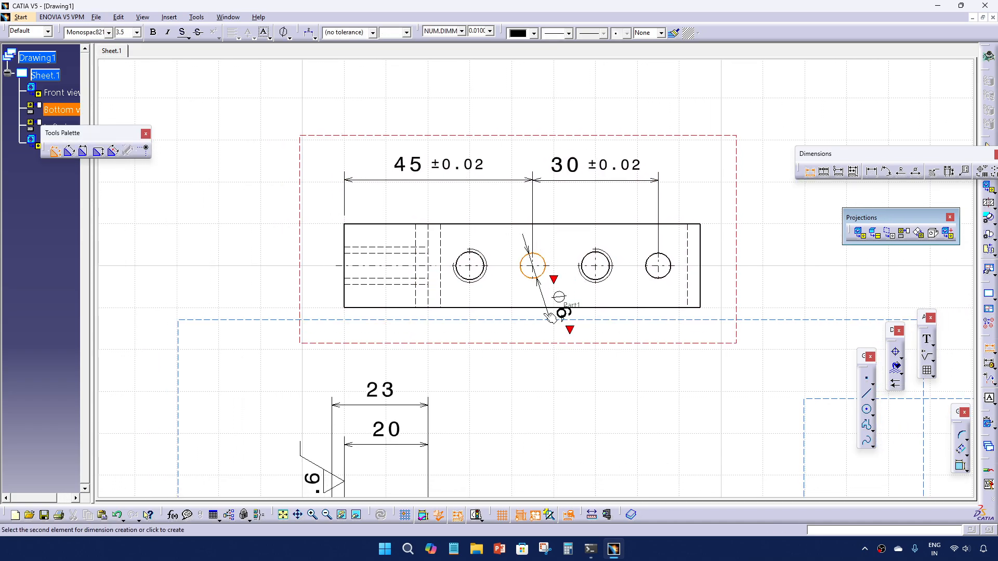
left_click(487, 280)
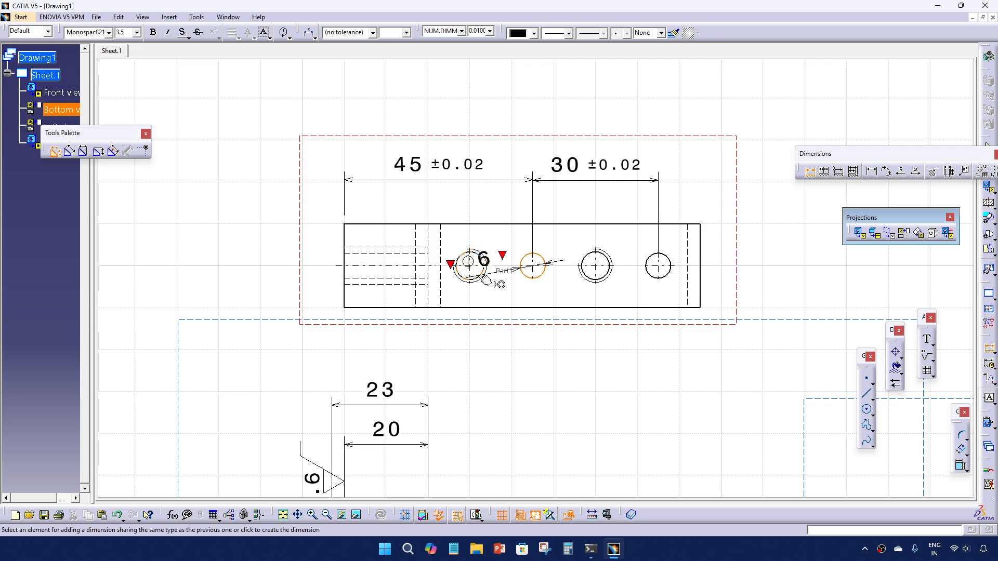
left_click(498, 374)
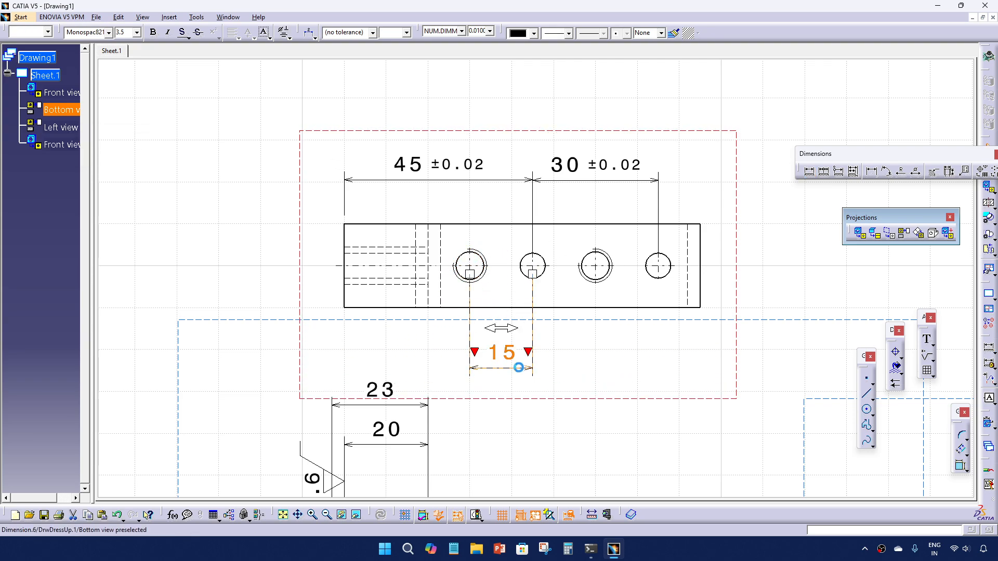
left_click(578, 364)
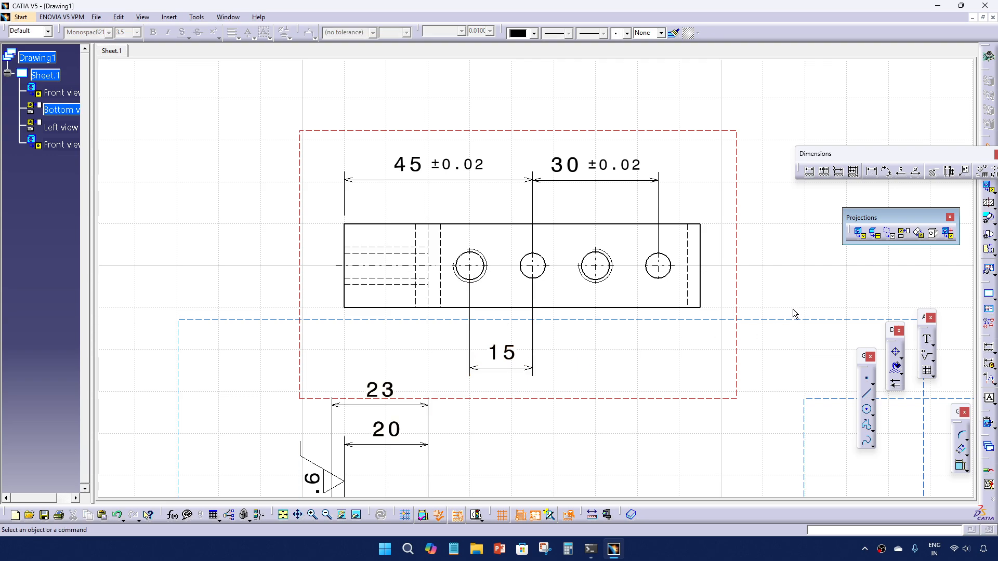
Dimension the horizontal center spacing between the bottom view's two large holes, placing it beneath the large-to-small hole dimension
left_click(809, 171)
left_click(481, 274)
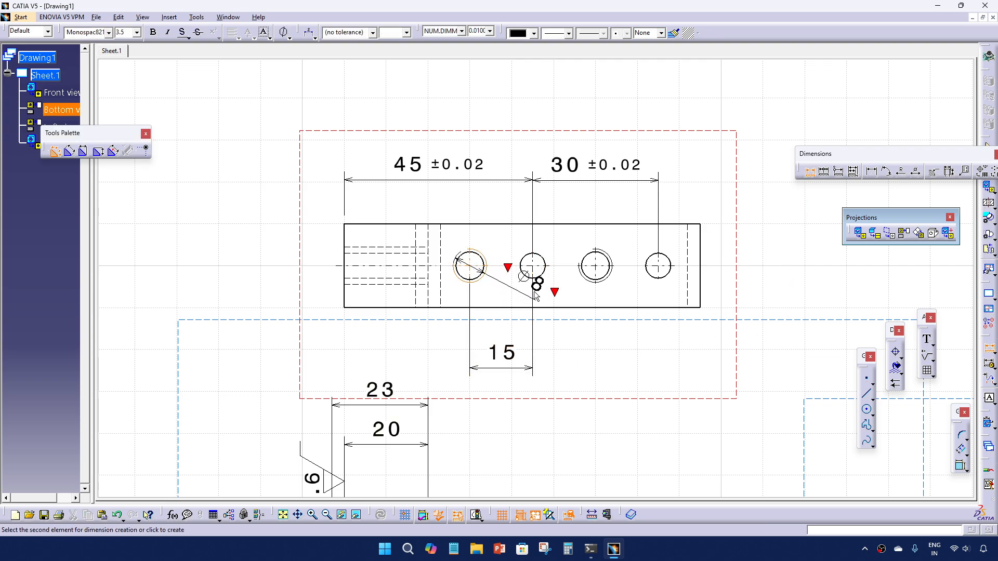
left_click(596, 281)
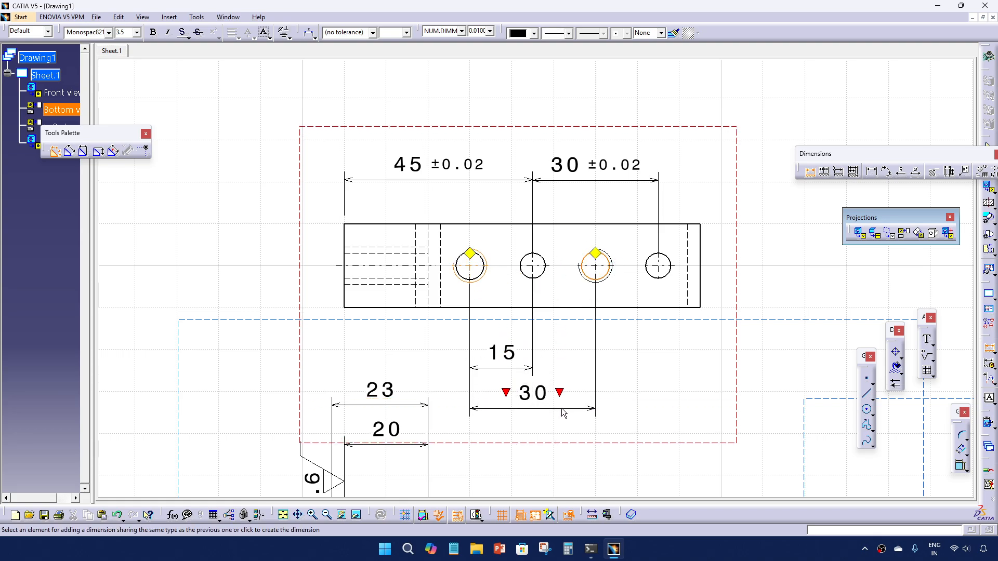
left_click(563, 416)
left_click(645, 373)
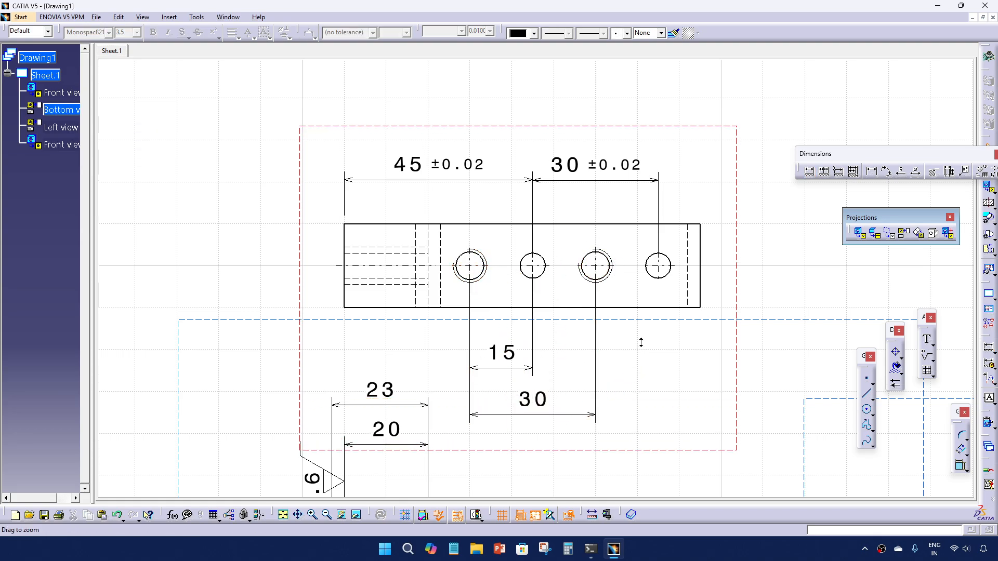
Move the bottom view up, away from the front view's width dimensions
middle_click_drag(641, 343, 612, 383)
left_click_drag(653, 303, 653, 264)
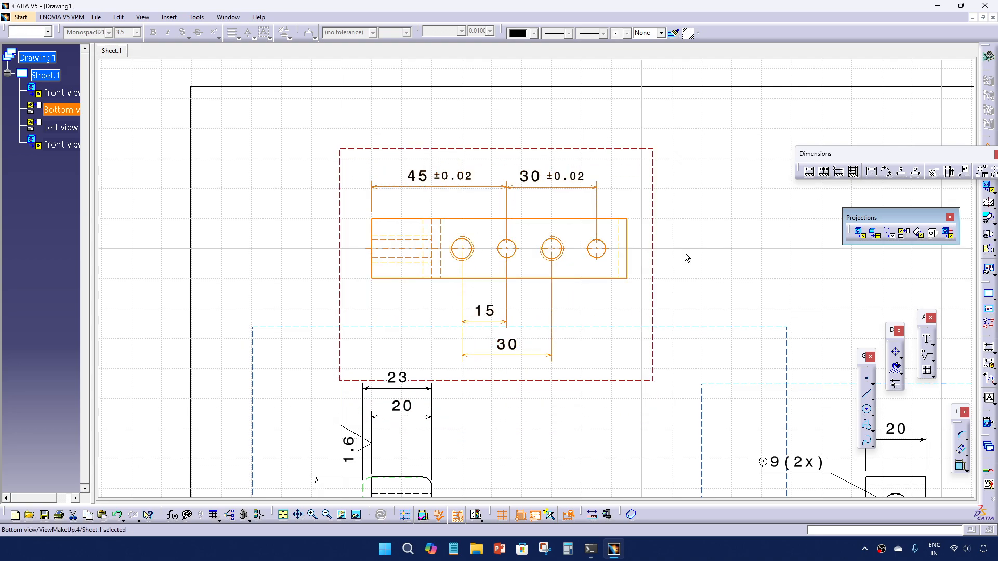
left_click(686, 257)
Extend the bottom view's horizontal center line through all four holes, ending at the far right small hole
middle_click_drag(701, 277, 491, 250)
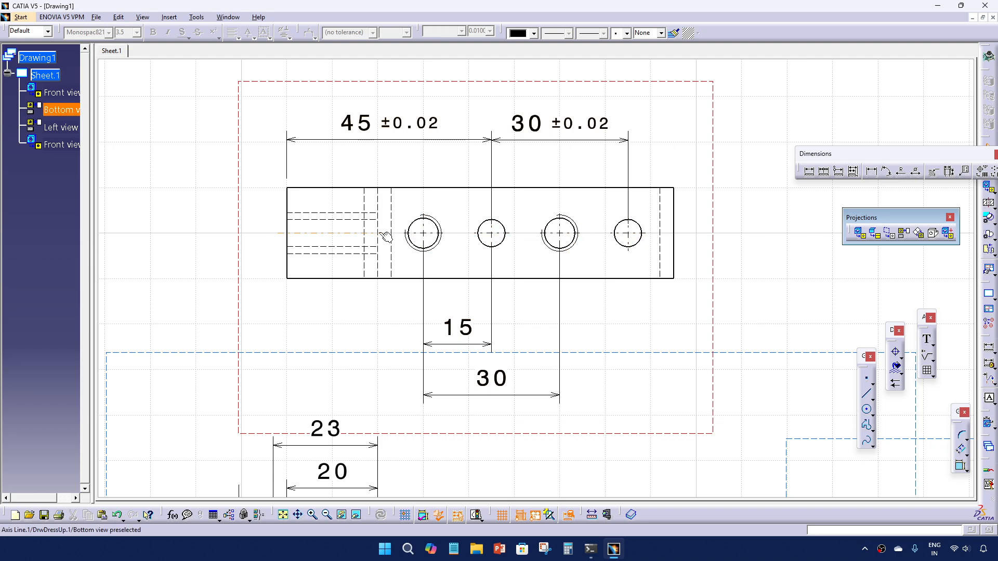
middle_click_drag(586, 260, 590, 345)
middle_click_drag(637, 342, 503, 222)
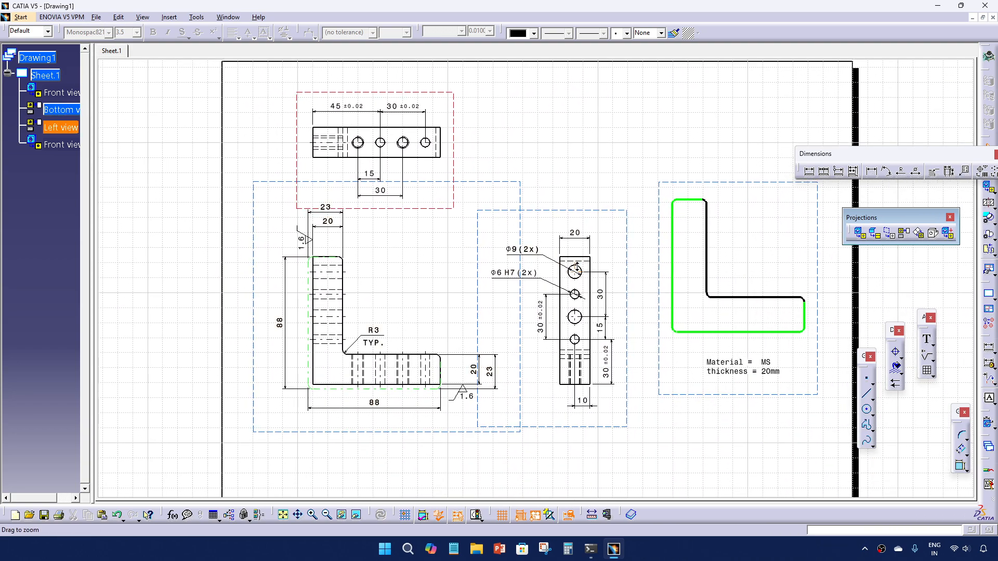
middle_click_drag(576, 271, 576, 243)
middle_click_drag(481, 245, 656, 429)
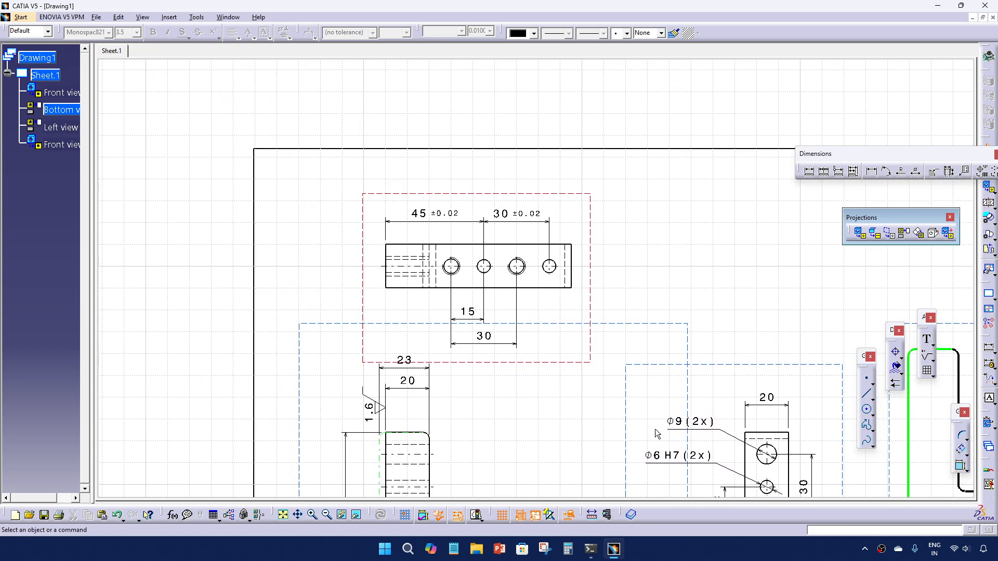
middle_click_drag(524, 305, 524, 276)
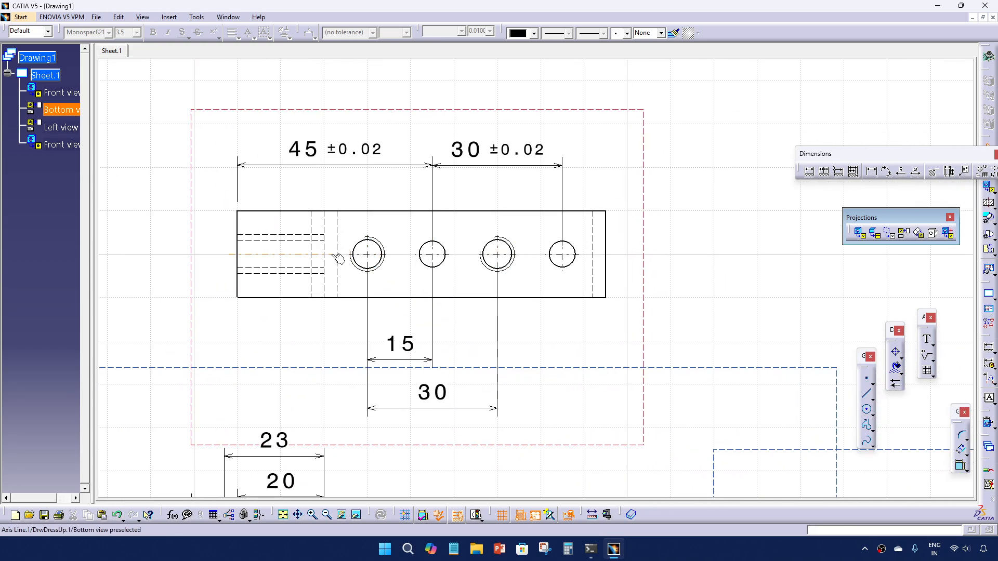
left_click(308, 258)
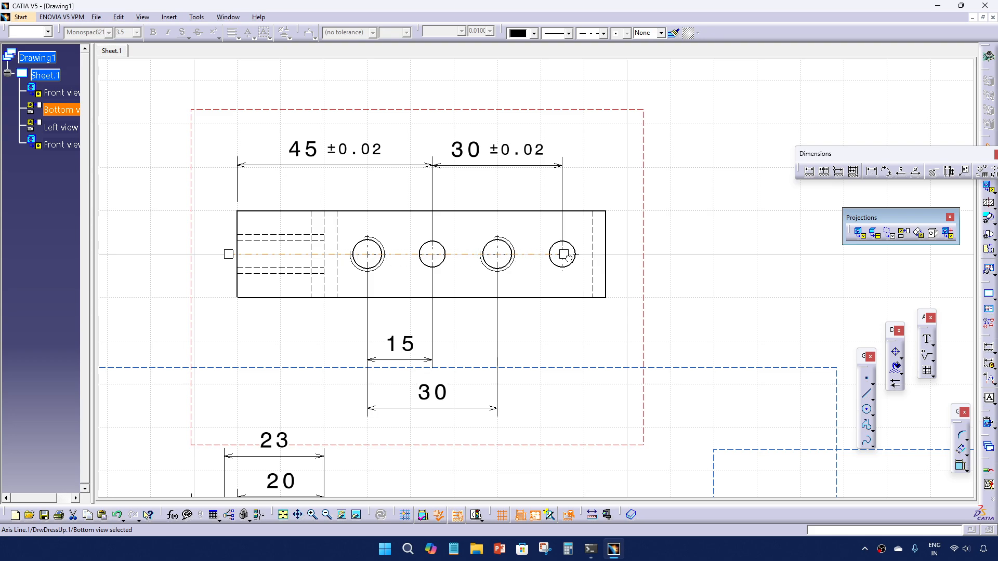
left_click(678, 268)
Add an M8 thread dimension to the right-hand threaded hole in the bottom view
middle_click_drag(496, 289, 504, 248)
mouse_move(441, 279)
middle_mouse_down()
mouse_move(531, 308)
mouse_move(536, 295)
mouse_move(425, 302)
middle_mouse_up()
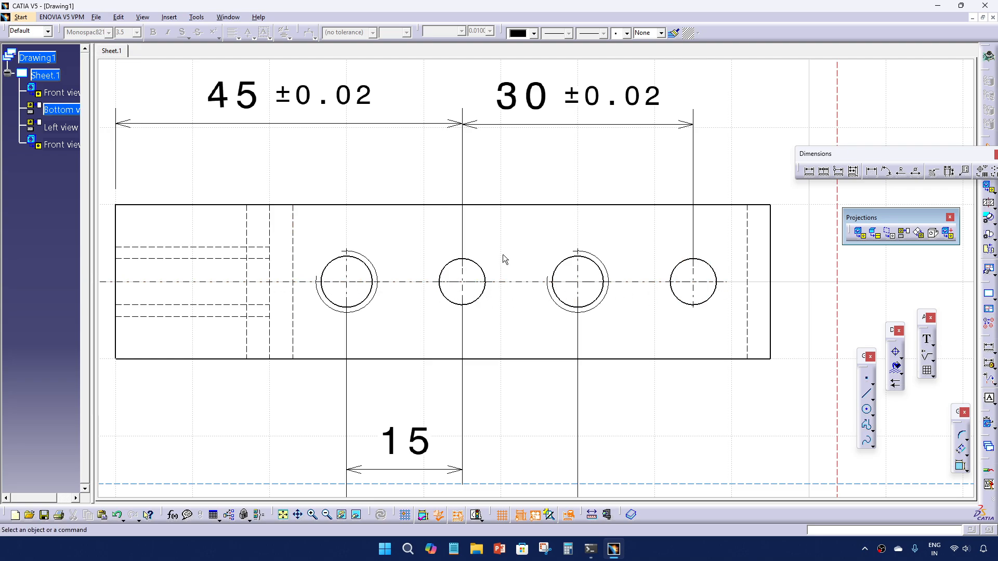
mouse_move(504, 258)
middle_mouse_down()
mouse_move(498, 344)
mouse_move(466, 247)
mouse_move(516, 339)
mouse_move(523, 300)
mouse_move(643, 250)
middle_mouse_up()
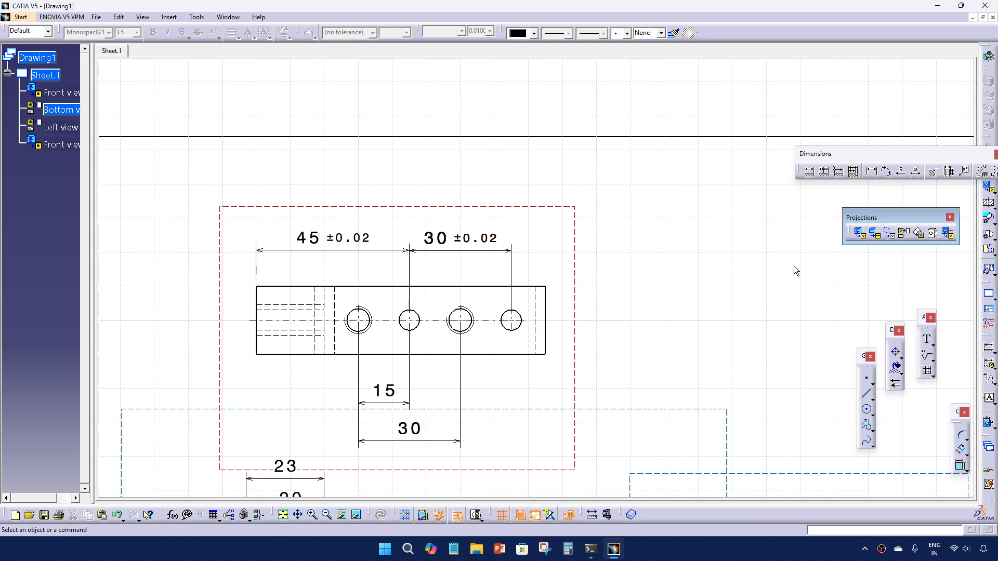
left_click(949, 173)
mouse_move(542, 341)
middle_mouse_down()
mouse_move(537, 275)
mouse_move(490, 273)
middle_mouse_up()
left_click(462, 264)
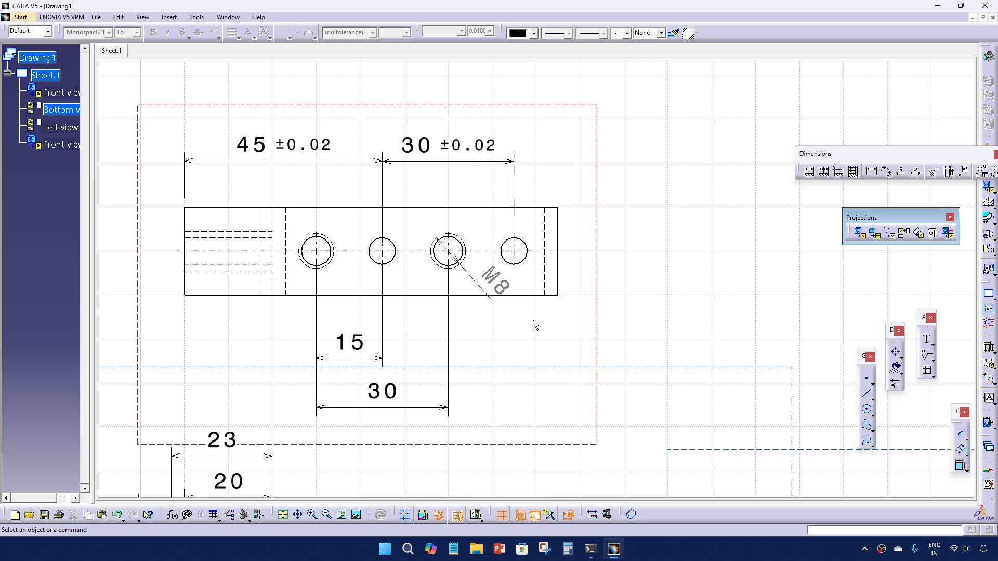
Give the M8 dimension a bent leader with horizontal text and a "(2x)" suffix, and place it below the bottom view's outline
left_click(500, 283)
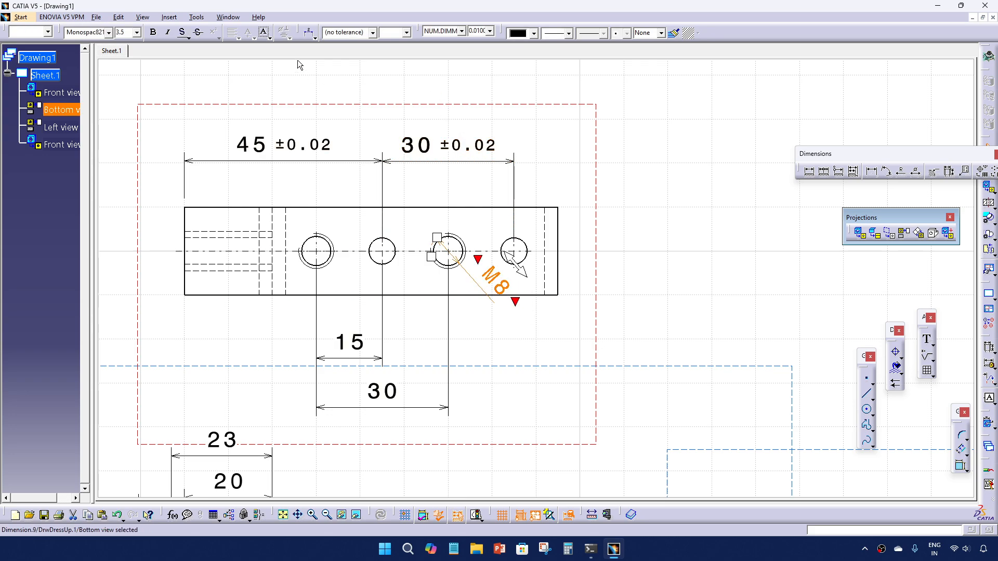
left_click(314, 38)
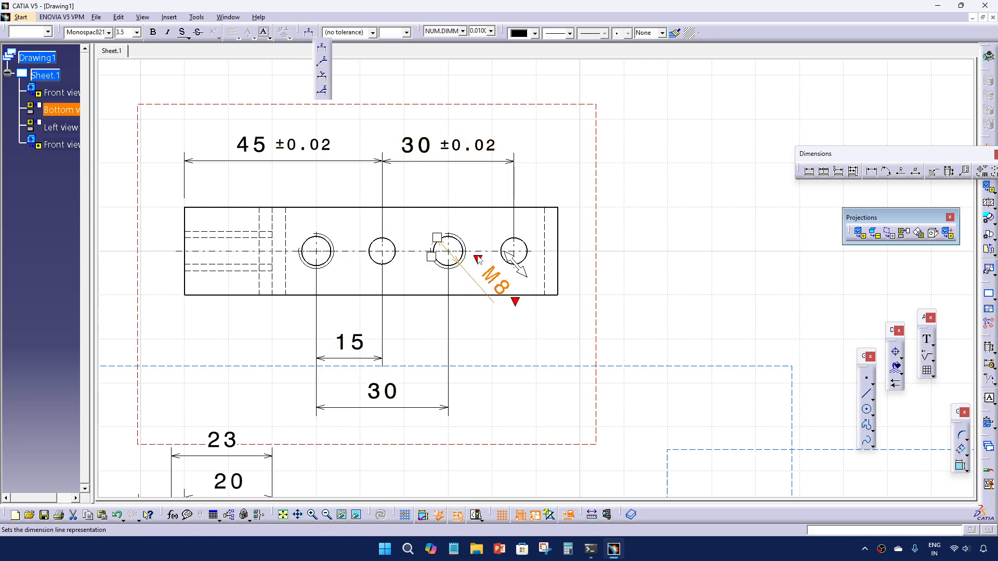
left_click(512, 298)
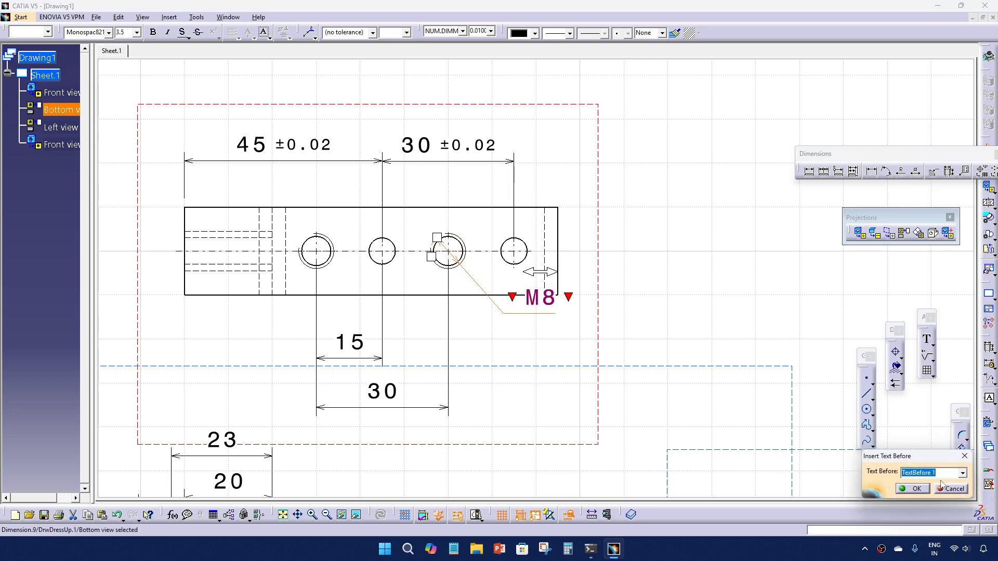
left_click(962, 475)
left_click(947, 472)
left_click(951, 489)
left_click(569, 300)
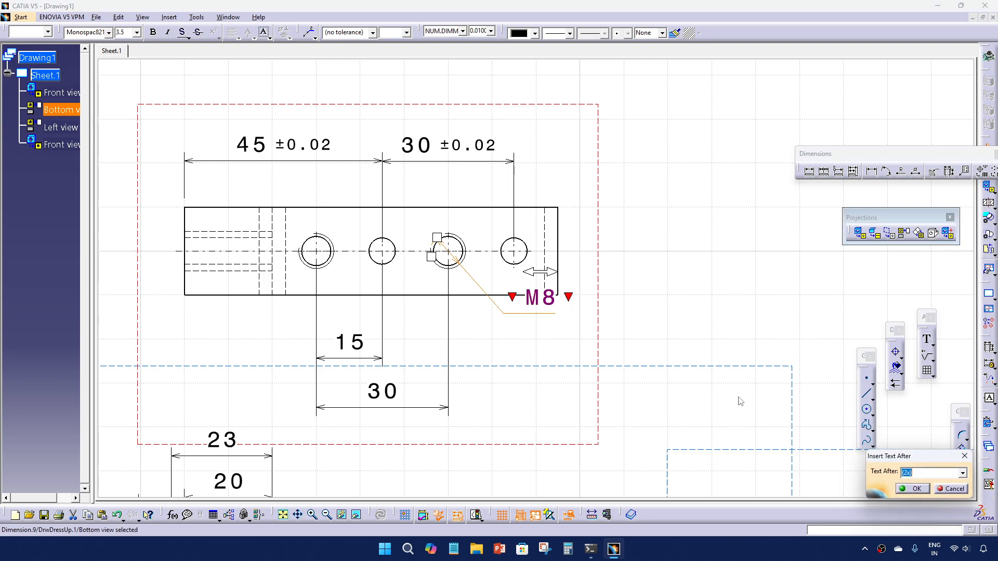
left_click(927, 487)
left_click_drag(507, 314, 524, 375)
left_click(633, 283)
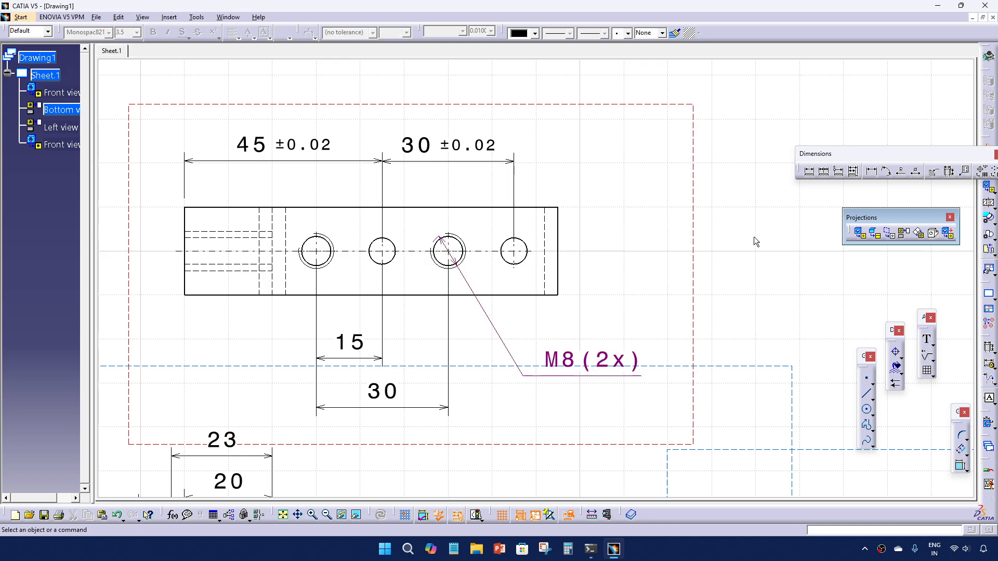
Dimension the diameter of the far right small hole in the bottom view, using a bent leader with horizontal text
left_click(809, 171)
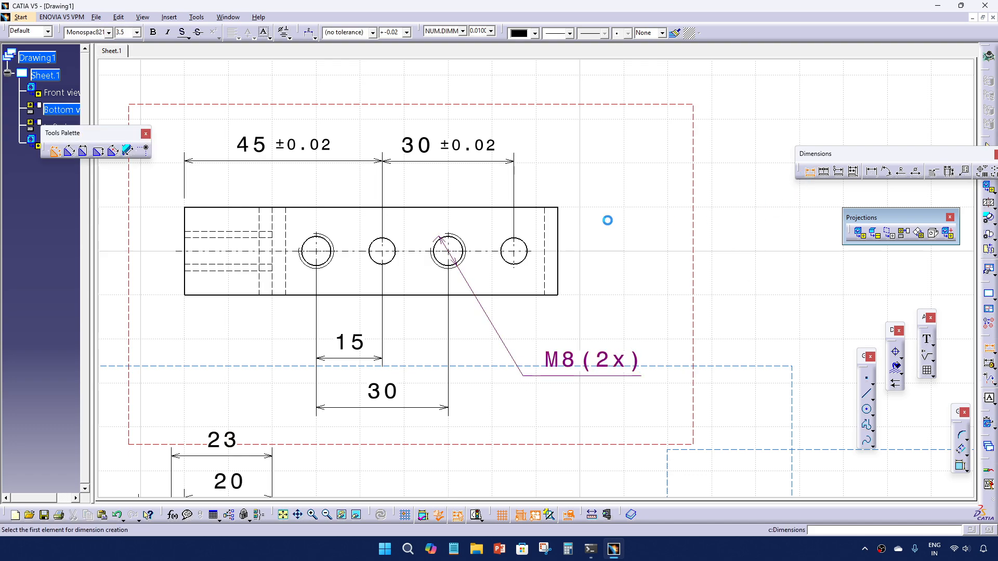
left_click(530, 266)
left_click(618, 294)
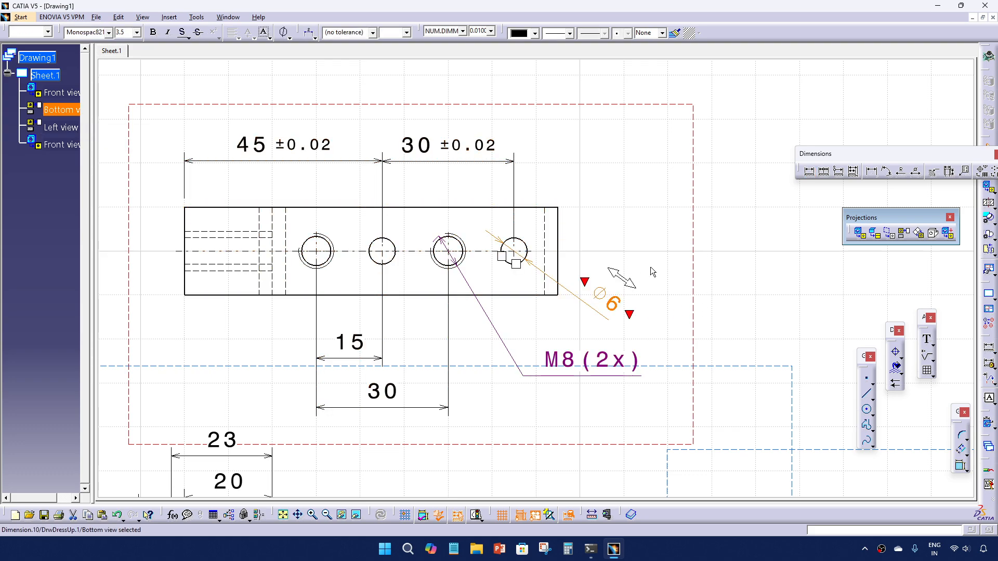
left_click(314, 37)
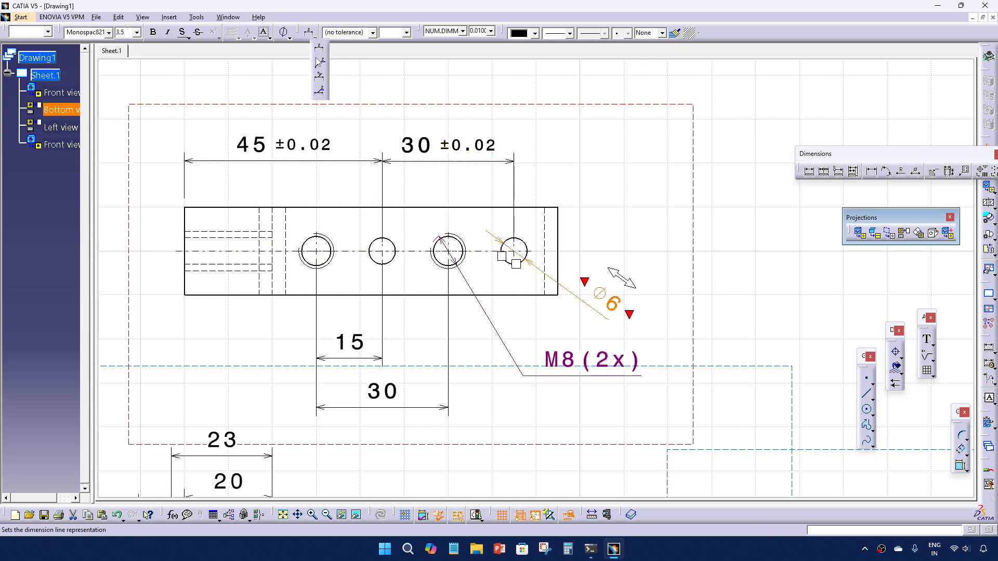
left_click(319, 91)
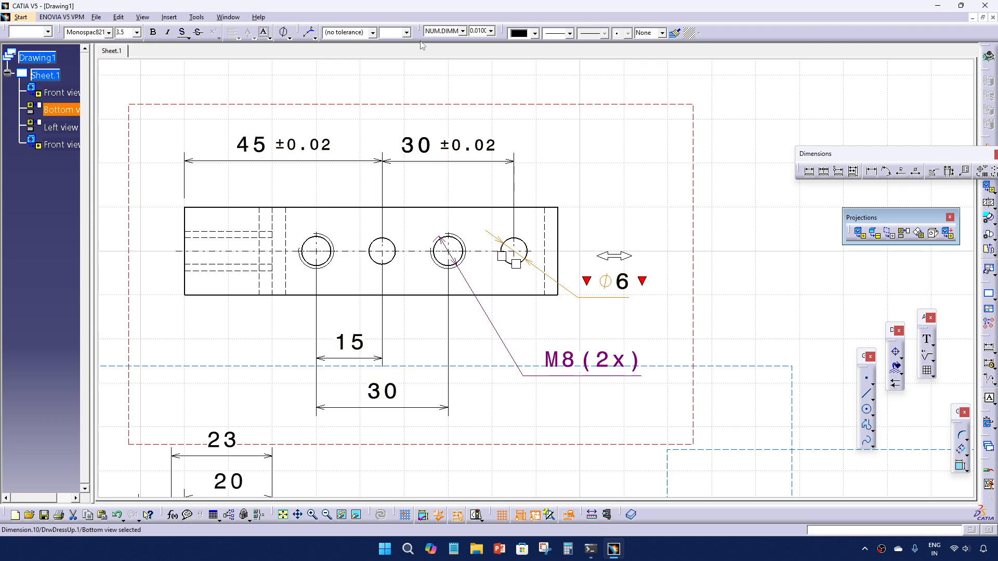
Add an H7 fit tolerance and a "(2x)" suffix to the bottom view's small-hole diameter dimension
left_click(407, 33)
left_click(406, 106)
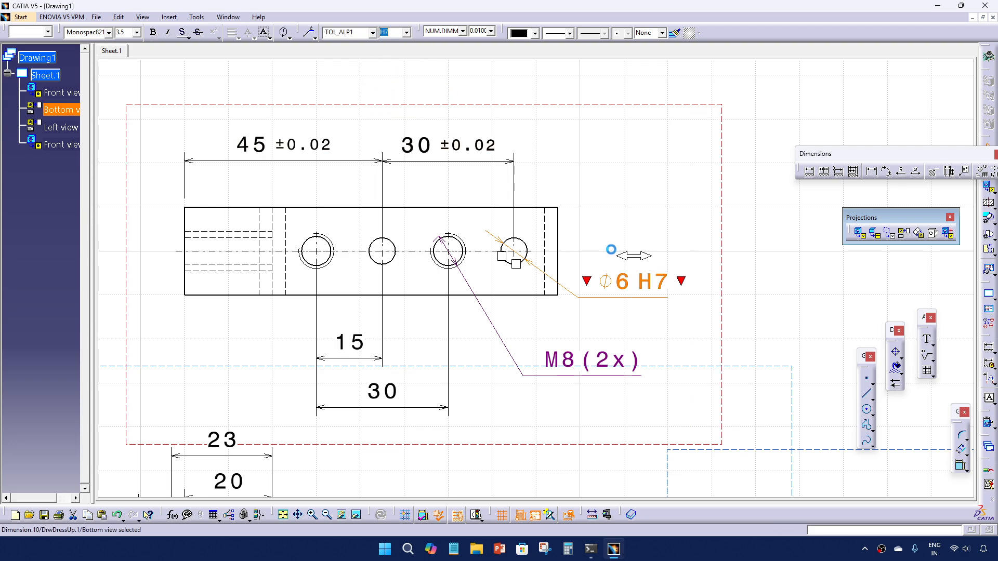
left_click(681, 281)
type("(2x)")
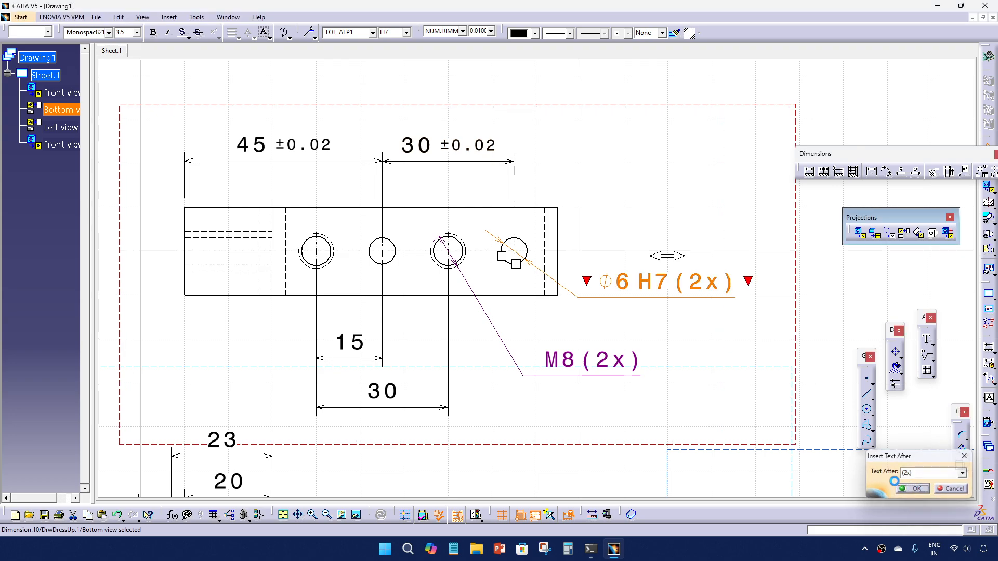
key("Return")
Place the small-hole diameter callout below the bottom view's outline, just above the M8 callout
left_click(660, 321)
left_click_drag(581, 299, 564, 334)
left_click(650, 231)
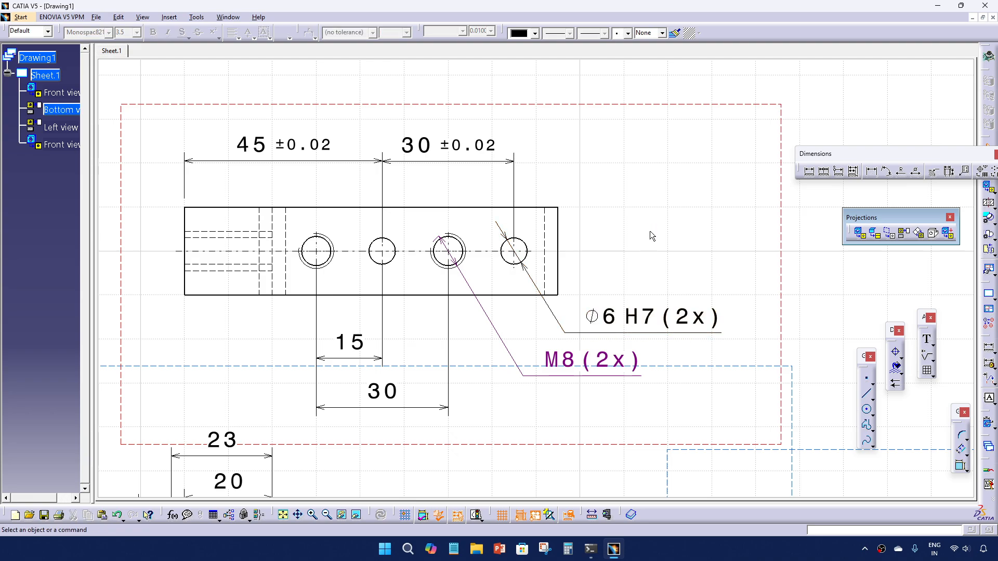
Examine the projected views, hole dimensions, roughness symbols and material note across the whole sheet
mouse_move(626, 189)
middle_mouse_down()
mouse_move(638, 219)
mouse_move(611, 172)
mouse_move(650, 227)
mouse_move(582, 138)
mouse_move(504, 108)
middle_mouse_up()
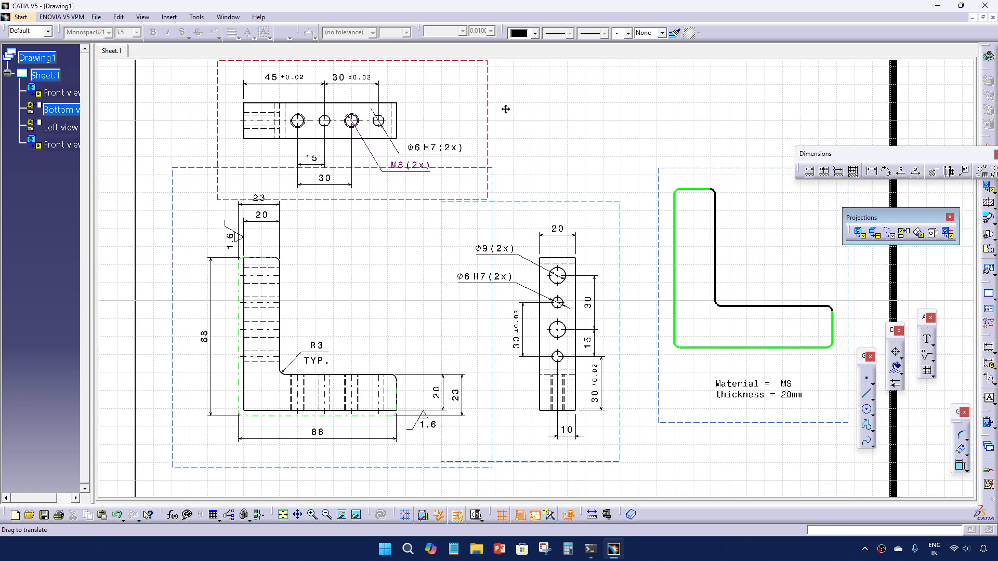
mouse_move(555, 171)
middle_mouse_down()
mouse_move(571, 163)
mouse_move(587, 188)
middle_mouse_up()
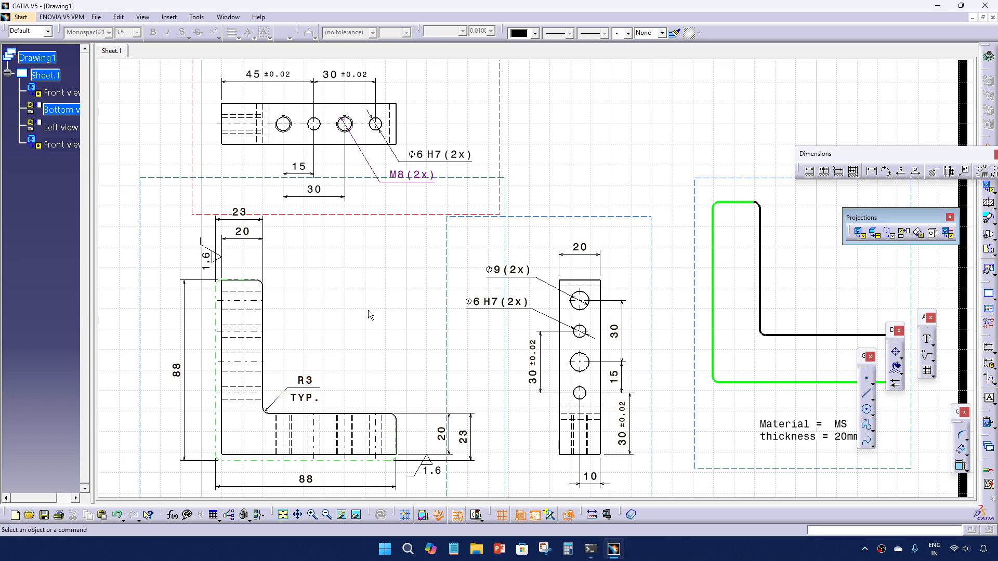
mouse_move(396, 276)
middle_mouse_down()
mouse_move(413, 306)
mouse_move(397, 304)
mouse_move(395, 282)
mouse_move(416, 288)
mouse_move(412, 258)
mouse_move(466, 350)
mouse_move(463, 367)
middle_mouse_up()
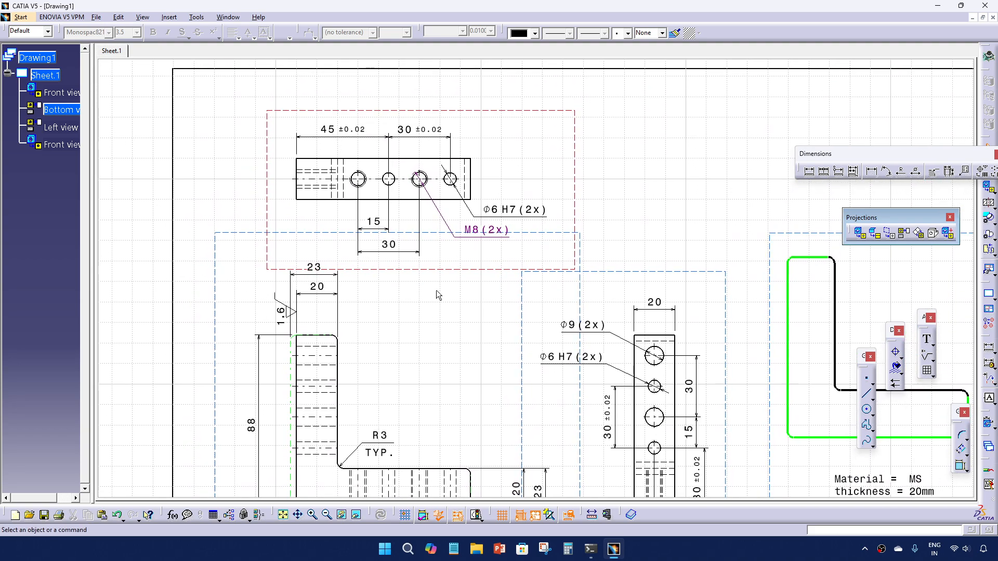
mouse_move(456, 331)
middle_mouse_down()
mouse_move(456, 248)
mouse_move(463, 261)
mouse_move(447, 272)
mouse_move(468, 274)
mouse_move(484, 296)
middle_mouse_up()
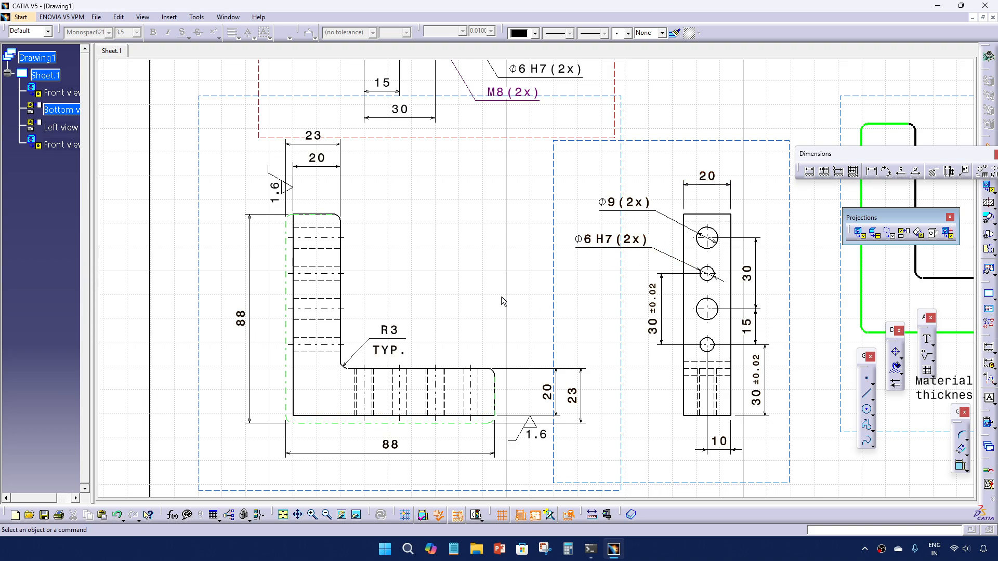
middle_click_drag(501, 300, 499, 313)
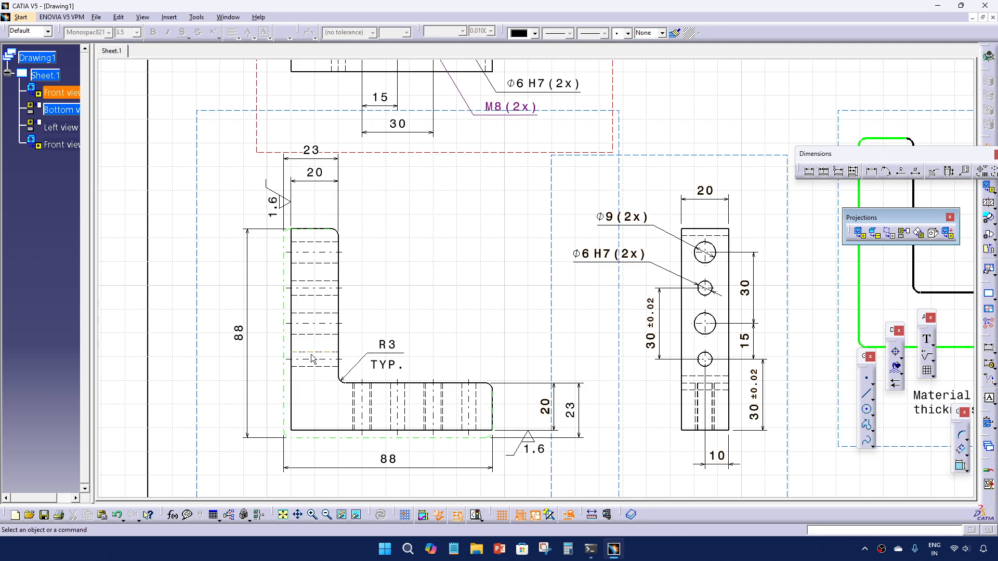
middle_click_drag(482, 328, 362, 341)
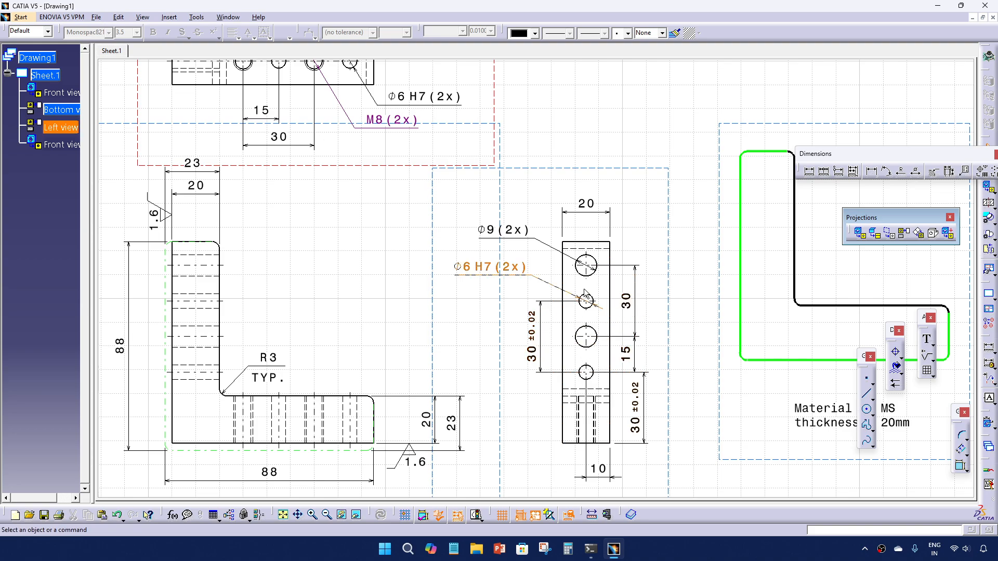
mouse_move(275, 114)
middle_mouse_down()
mouse_move(342, 120)
mouse_move(374, 281)
middle_mouse_up()
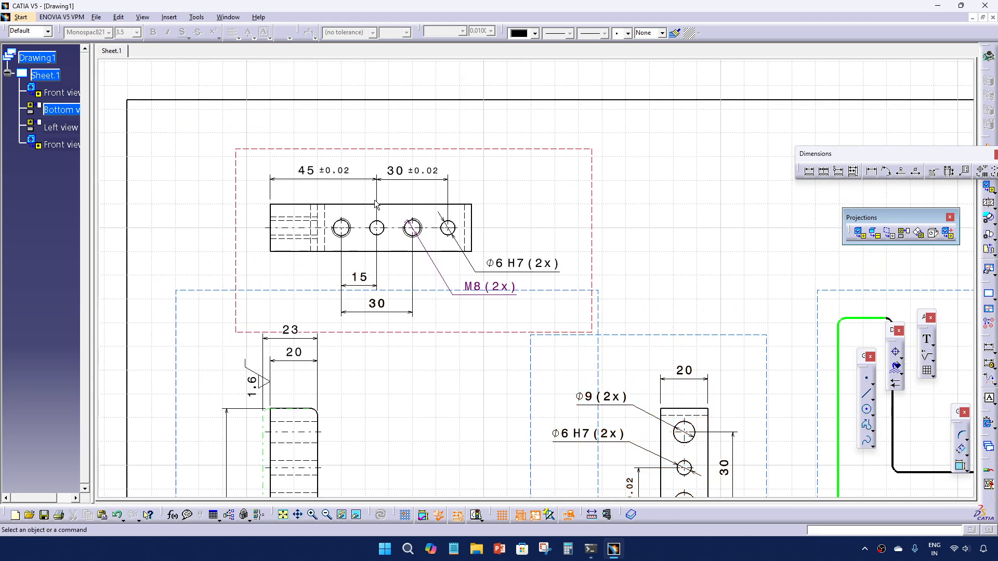
mouse_move(491, 348)
middle_mouse_down()
mouse_move(490, 323)
mouse_move(516, 360)
middle_mouse_up()
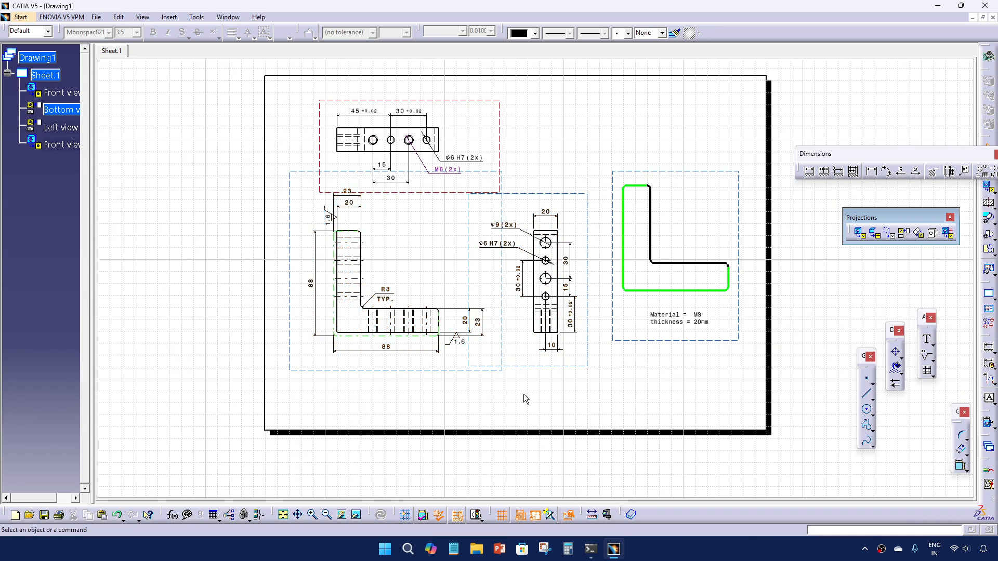
middle_click_drag(523, 394, 544, 451)
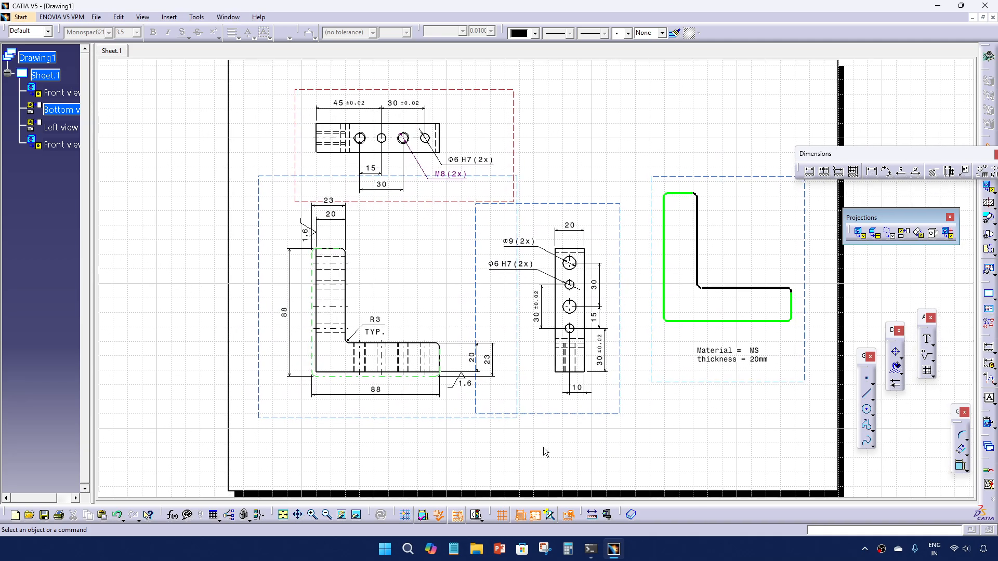